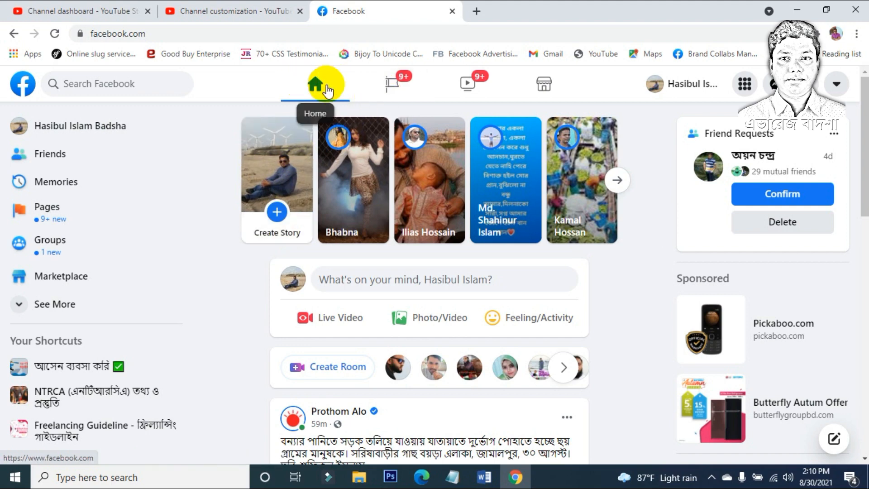
Step: Open the Pages list, expand See All Pages and look through every managed Page
{"action": "left_click", "coordinate": [390, 90]}
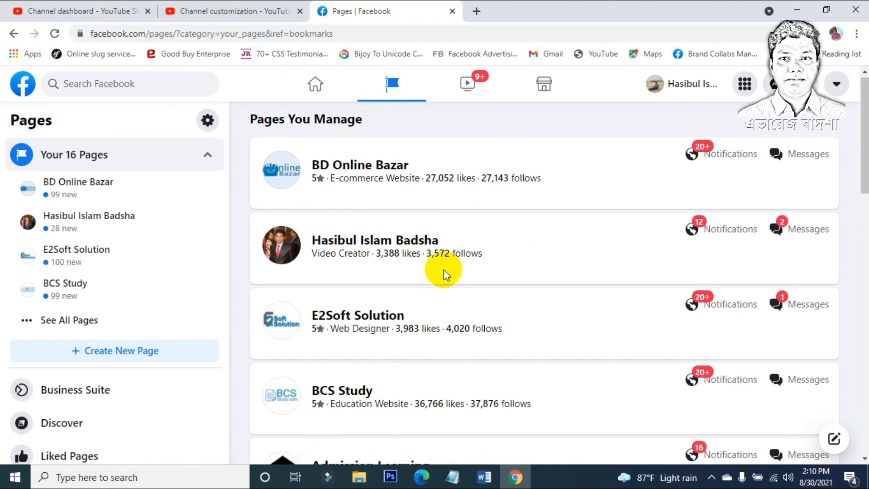
{"action": "scroll", "coordinate": [443, 269], "scroll_direction": "down", "scroll_amount": 1}
{"action": "scroll", "coordinate": [458, 370], "scroll_direction": "up", "scroll_amount": 1}
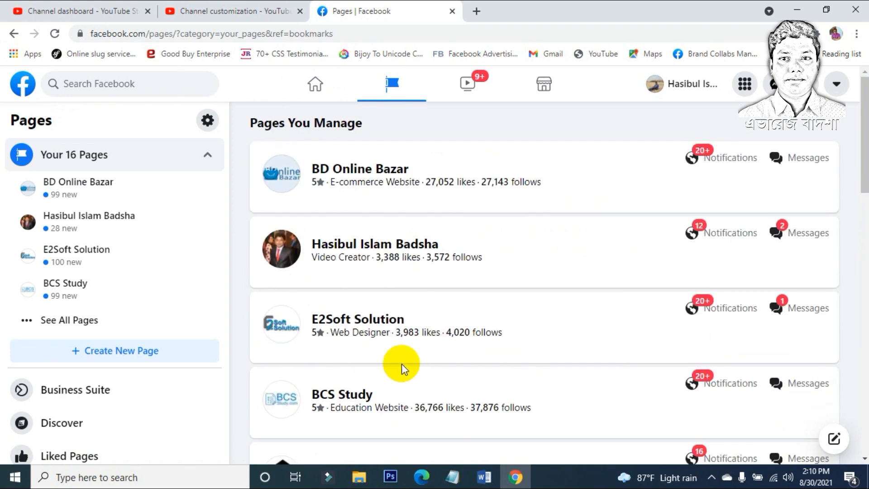
{"action": "scroll", "coordinate": [69, 194], "scroll_direction": "down", "scroll_amount": 1}
{"action": "scroll", "coordinate": [66, 178], "scroll_direction": "up", "scroll_amount": 1}
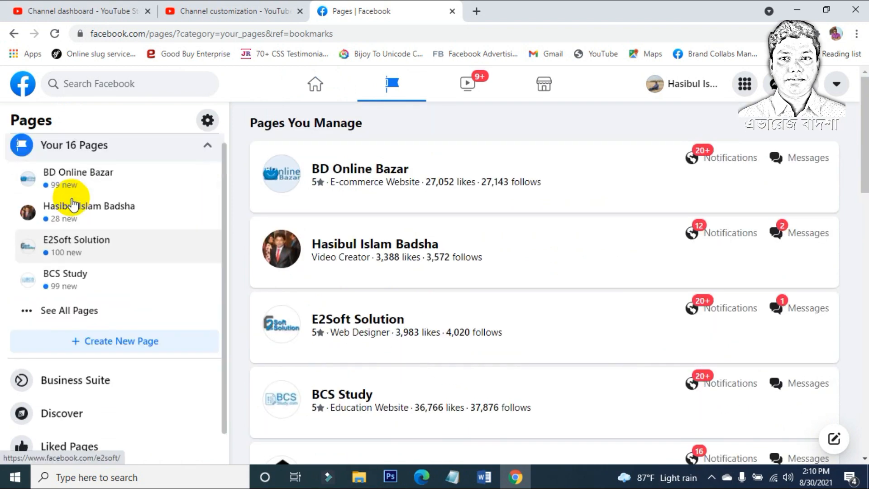
{"action": "scroll", "coordinate": [70, 194], "scroll_direction": "down", "scroll_amount": 1}
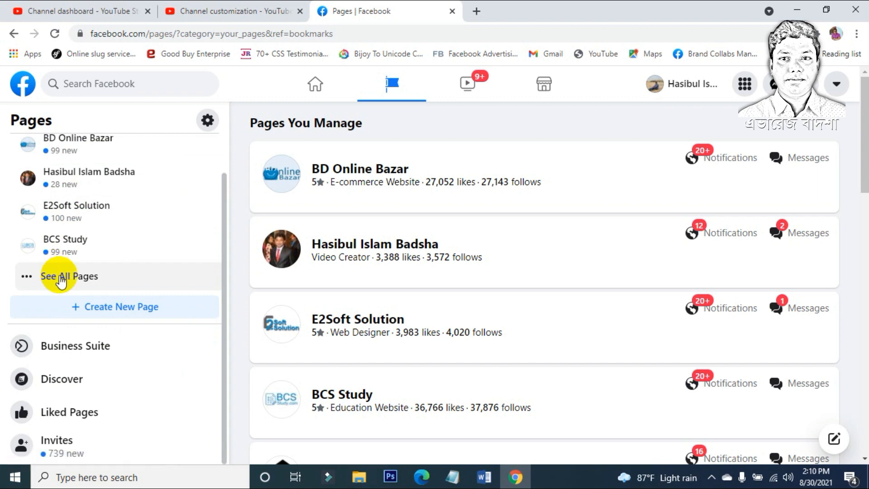
{"action": "left_click", "coordinate": [87, 279]}
{"action": "scroll", "coordinate": [89, 285], "scroll_direction": "down", "scroll_amount": 8}
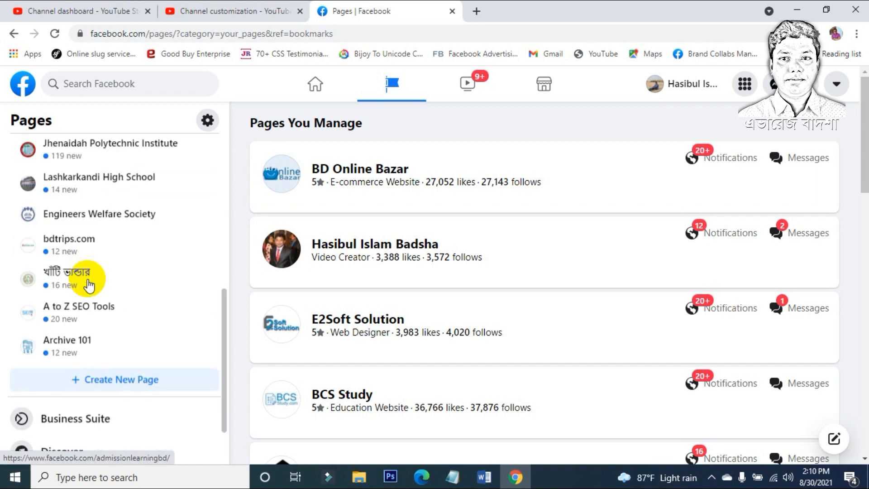
{"action": "scroll", "coordinate": [90, 285], "scroll_direction": "up", "scroll_amount": 7}
{"action": "scroll", "coordinate": [89, 285], "scroll_direction": "up", "scroll_amount": 2}
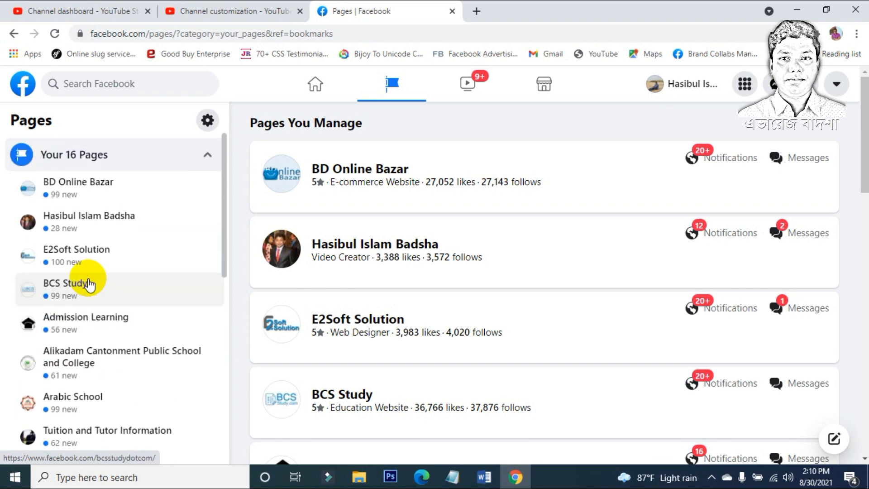
{"action": "scroll", "coordinate": [89, 285], "scroll_direction": "down", "scroll_amount": 8}
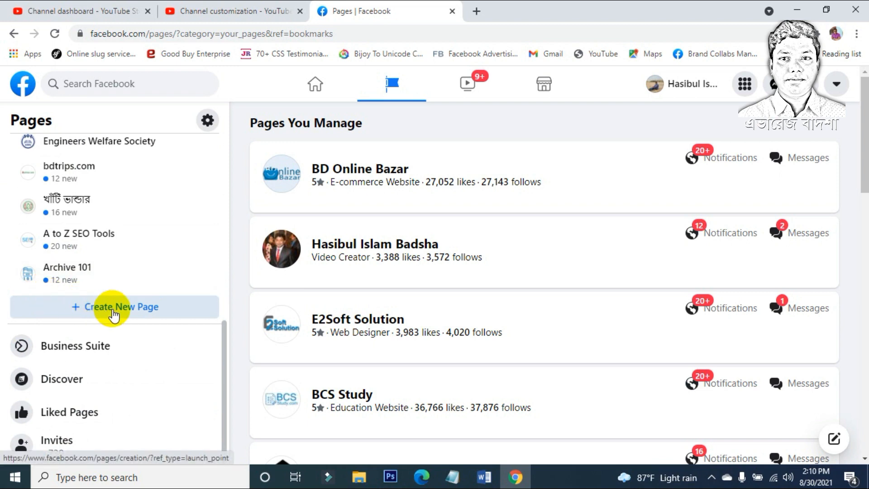
{"action": "scroll", "coordinate": [128, 313], "scroll_direction": "up", "scroll_amount": 8}
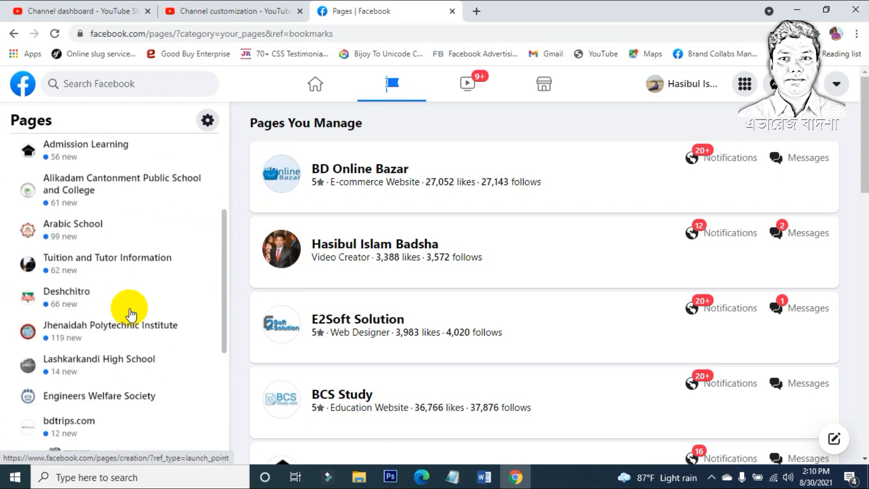
{"action": "scroll", "coordinate": [121, 276], "scroll_direction": "down", "scroll_amount": 8}
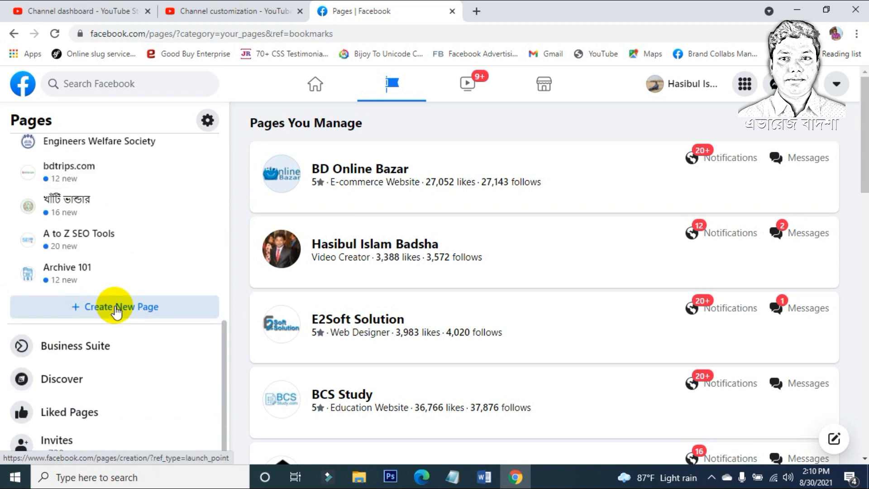
{"action": "scroll", "coordinate": [90, 307], "scroll_direction": "up", "scroll_amount": 8}
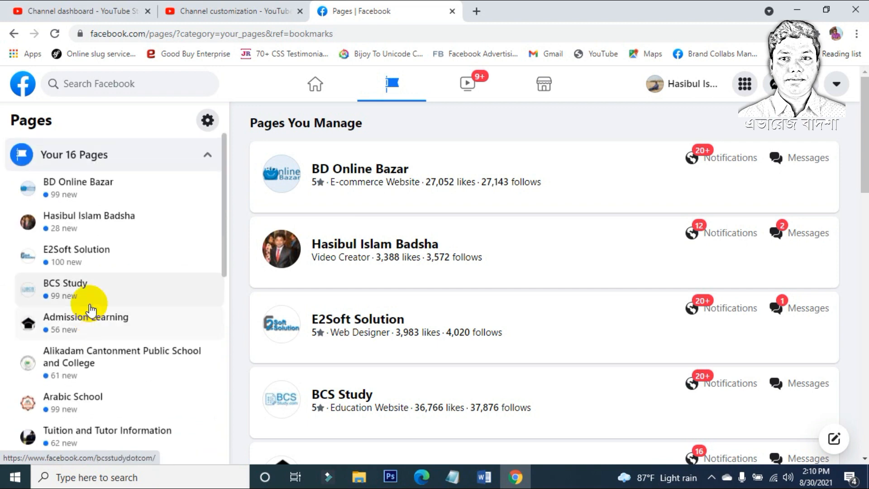
Step: Start a new Page from + Create New Page in the sidebar
{"action": "left_click", "coordinate": [353, 33]}
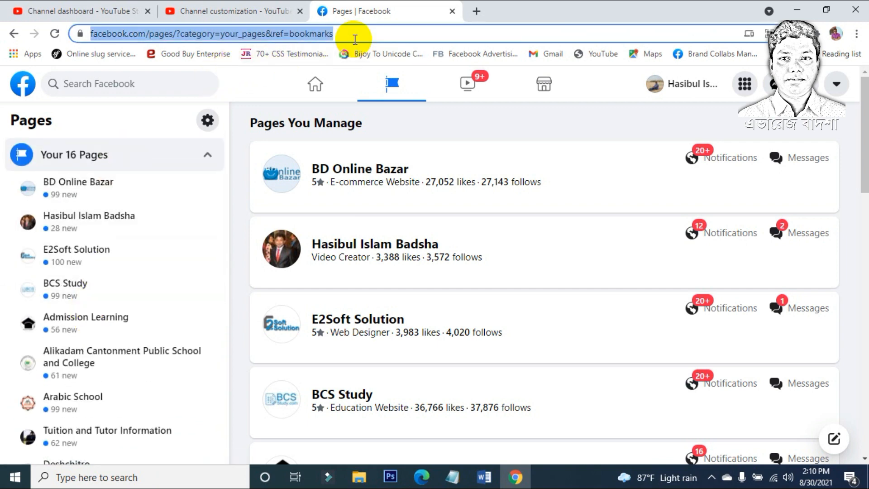
{"action": "left_click", "coordinate": [396, 90]}
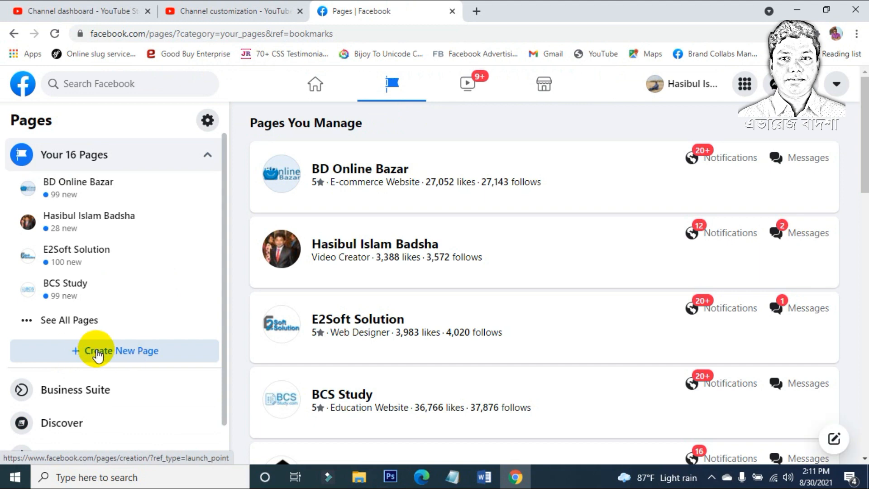
{"action": "left_click", "coordinate": [96, 354]}
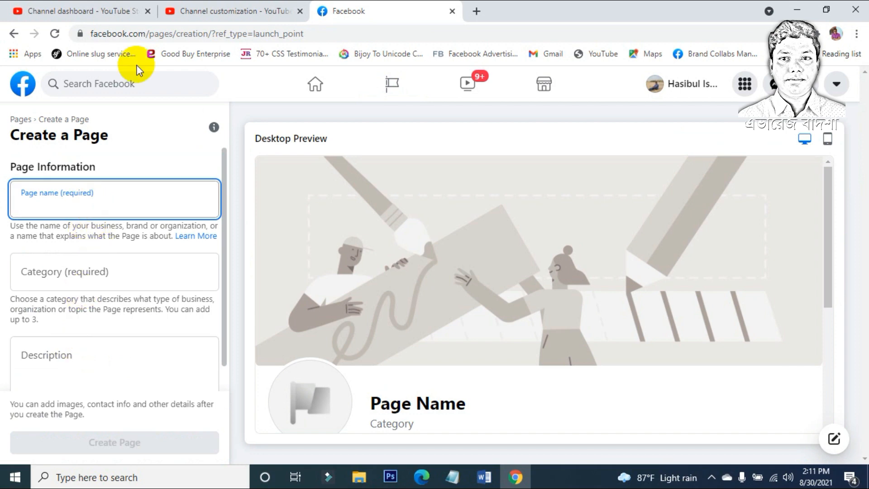
Step: Copy the YouTube channel name গল্প মমিন into the Page name field
{"action": "left_click", "coordinate": [228, 11]}
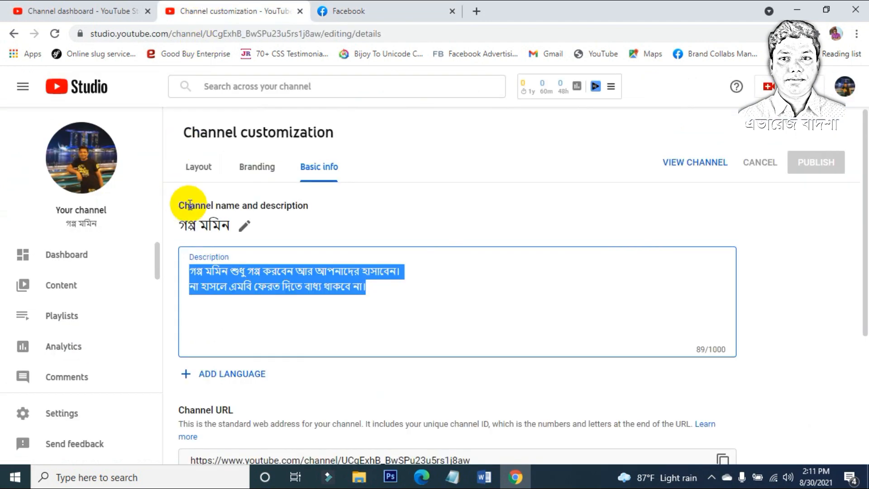
{"action": "left_click_drag", "start_coordinate": [177, 225], "coordinate": [226, 220]}
{"action": "key", "text": "ctrl+c"}
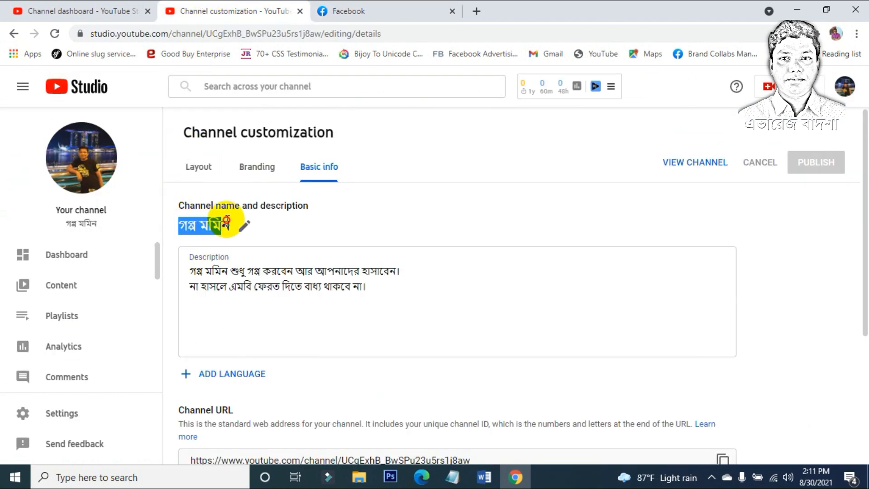
{"action": "left_click", "coordinate": [355, 12]}
{"action": "key", "text": "ctrl+v"}
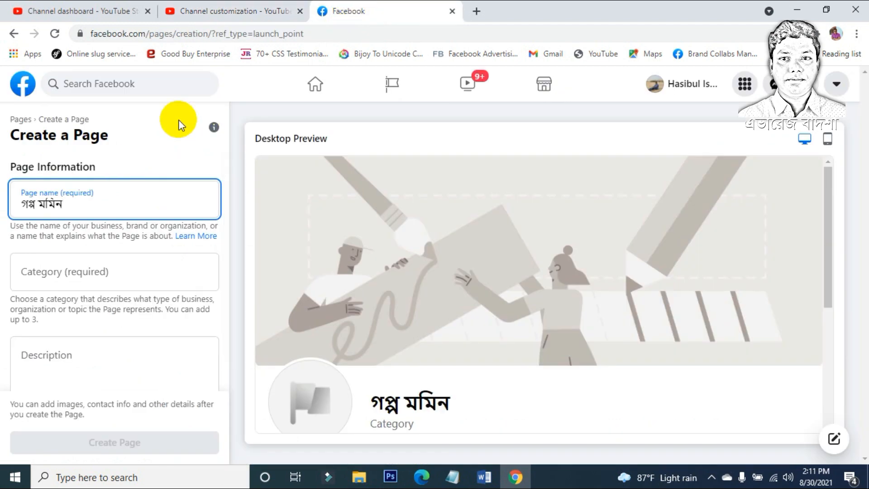
Step: Copy the channel's two-line Bengali description into the Page Description field
{"action": "left_click", "coordinate": [233, 11]}
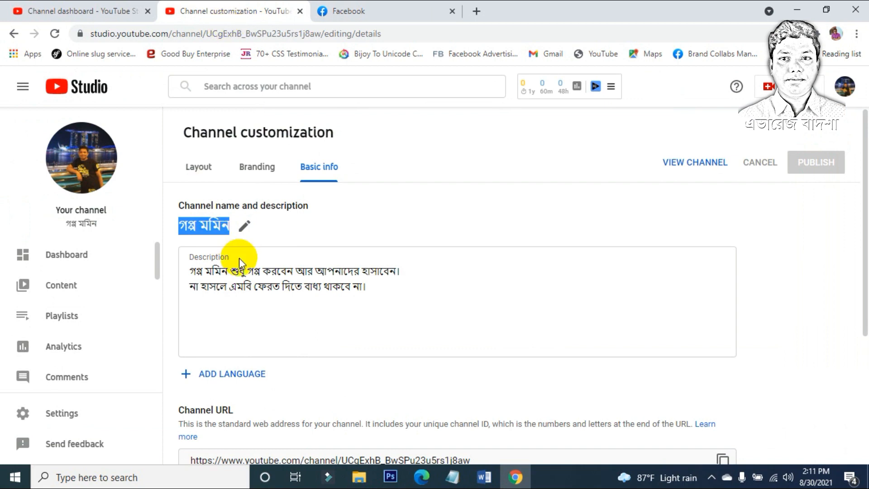
{"action": "left_click_drag", "start_coordinate": [189, 270], "coordinate": [454, 306]}
{"action": "key", "text": "ctrl+c"}
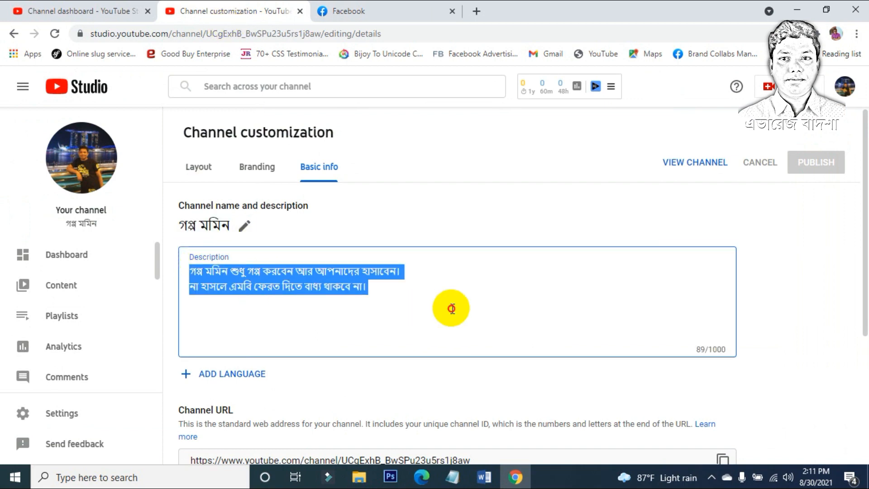
{"action": "left_click", "coordinate": [366, 13]}
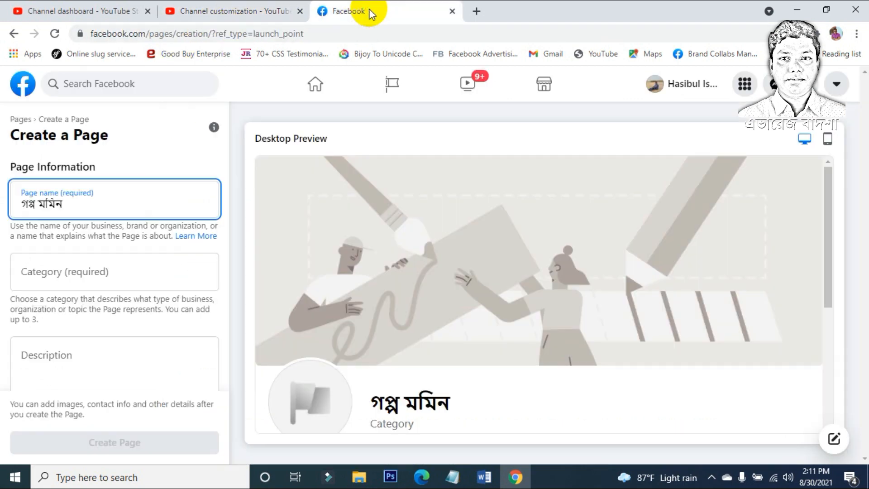
{"action": "scroll", "coordinate": [62, 305], "scroll_direction": "down", "scroll_amount": 1}
{"action": "left_click", "coordinate": [58, 333]}
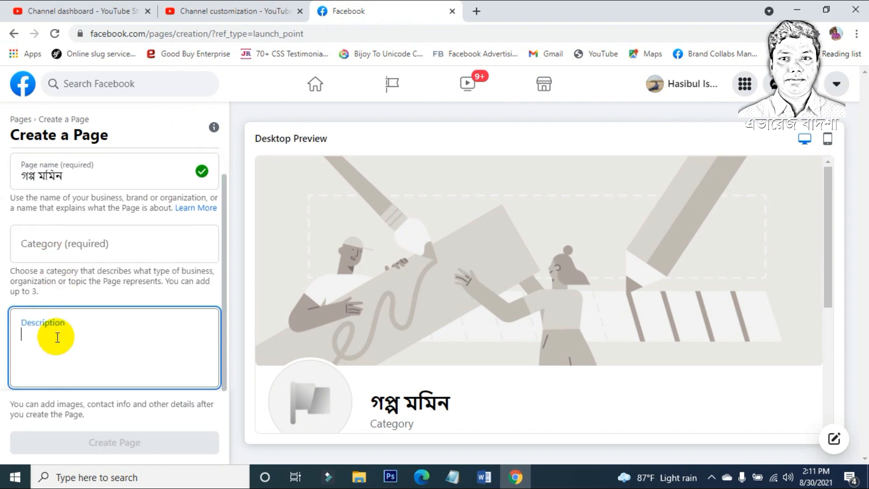
{"action": "key", "text": "ctrl+v"}
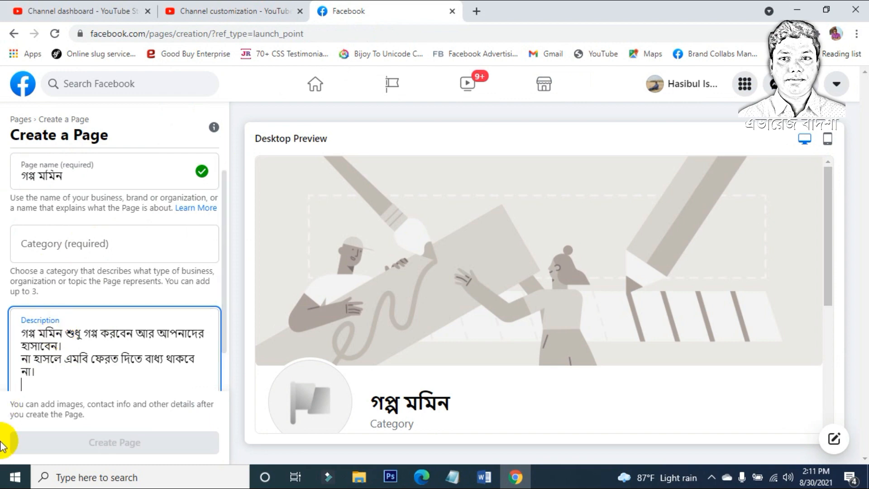
{"action": "left_click", "coordinate": [82, 245]}
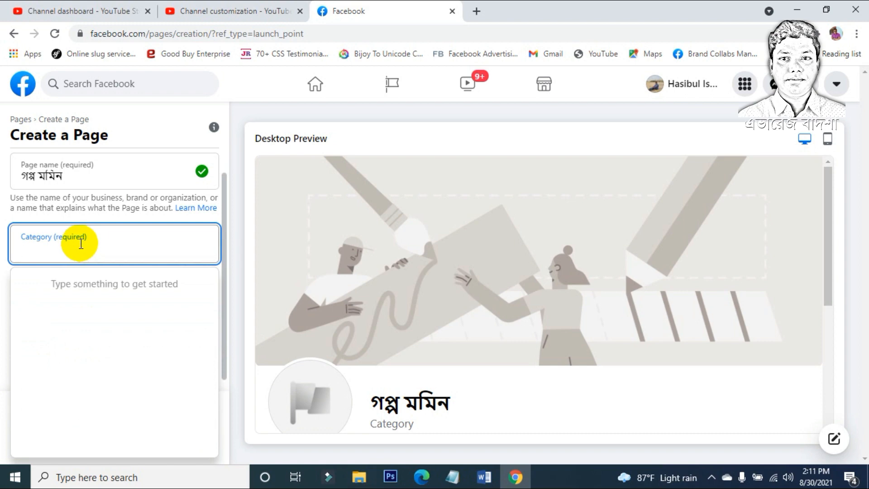
Step: Add Comedy Club and Fan Page as the first two Page categories
{"action": "type", "text": "fun"}
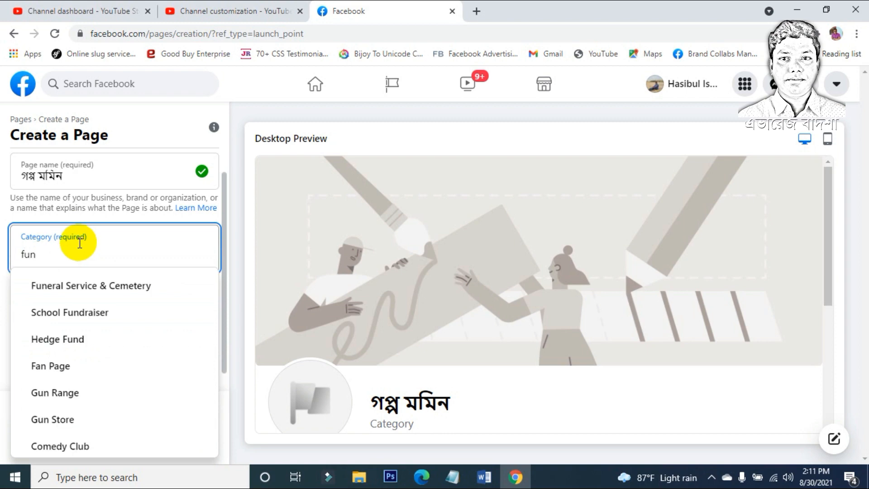
{"action": "type", "text": "n"}
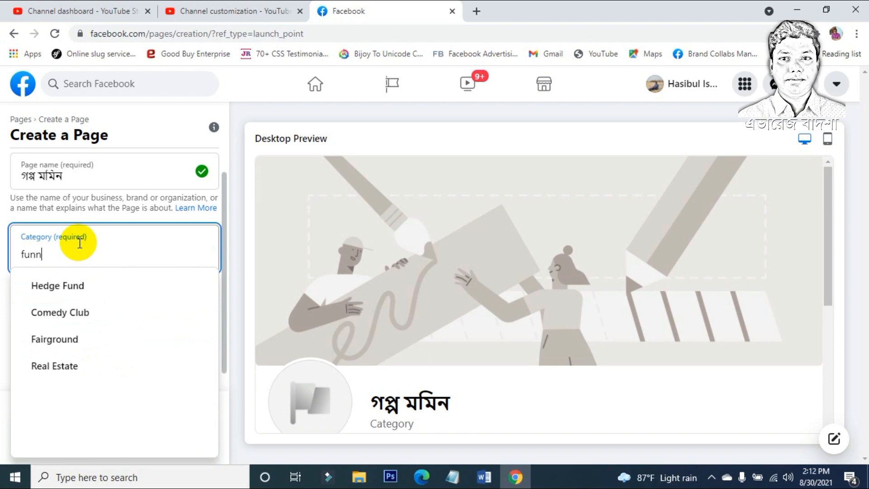
{"action": "left_click", "coordinate": [76, 312]}
{"action": "left_click", "coordinate": [117, 255]}
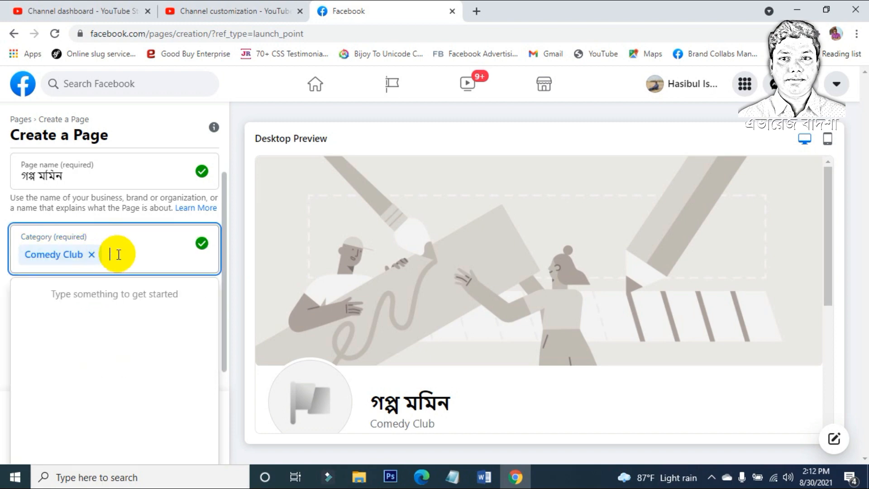
{"action": "type", "text": "fun v"}
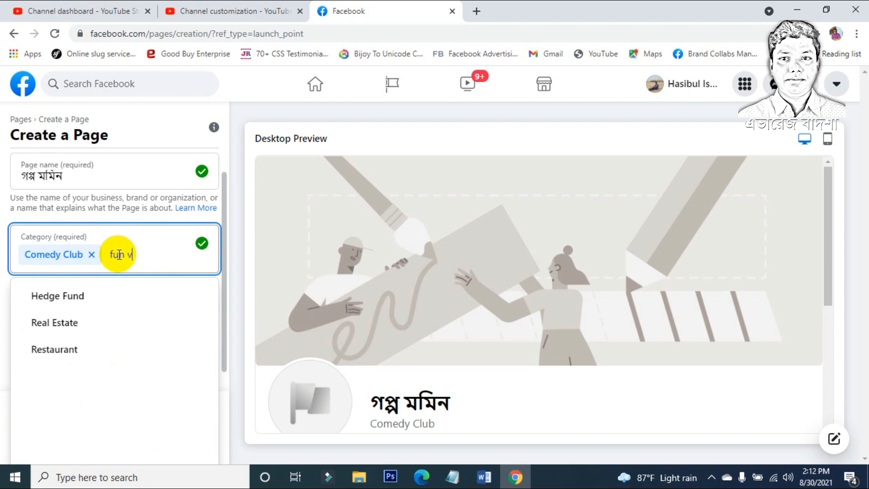
{"action": "key", "text": "BackSpace"}
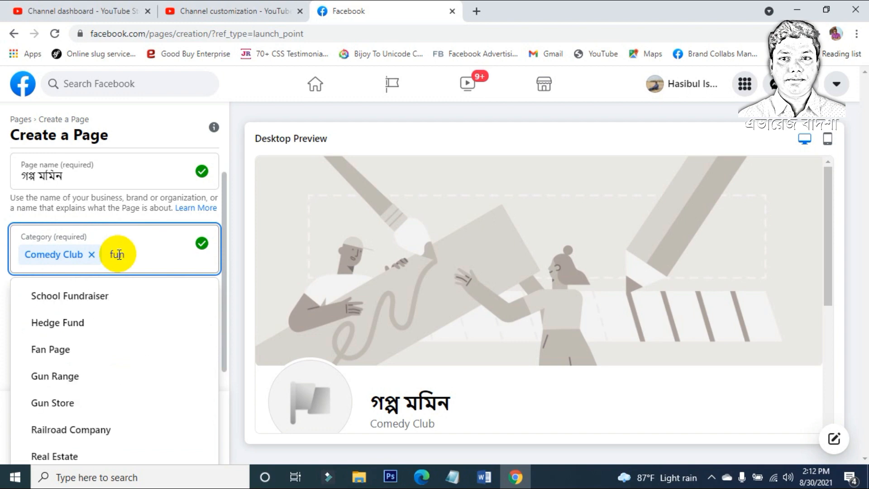
{"action": "left_click", "coordinate": [69, 350]}
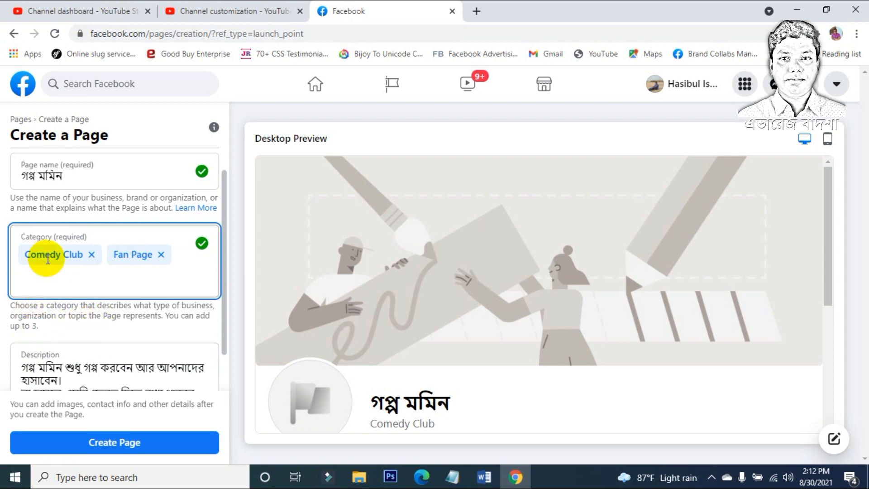
Step: Search 'entertainment' and add Entertainment Website as the third category
{"action": "left_click", "coordinate": [80, 282]}
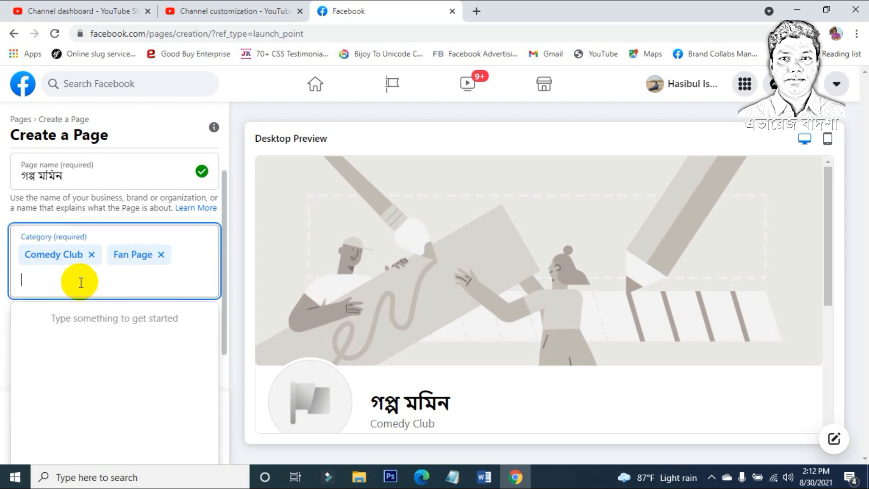
{"action": "type", "text": "enter"}
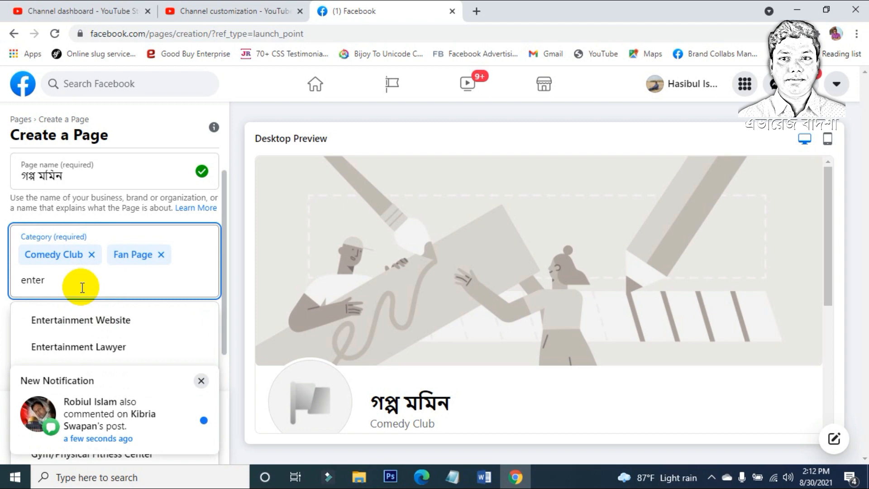
{"action": "type", "text": "tain"}
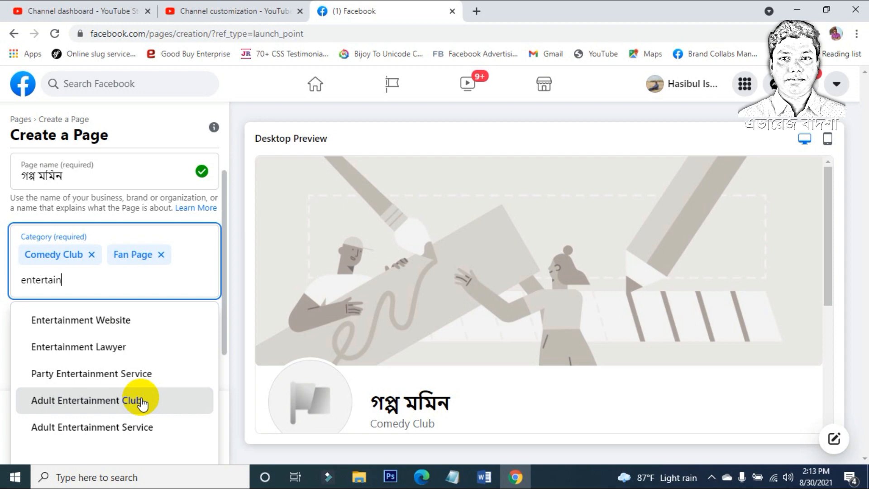
{"action": "type", "text": "ment"}
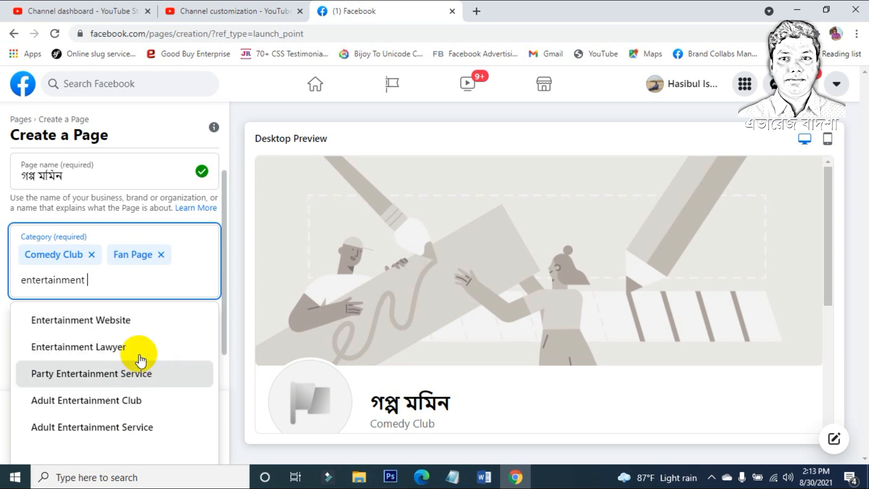
{"action": "left_click", "coordinate": [136, 329]}
{"action": "scroll", "coordinate": [136, 298], "scroll_direction": "down", "scroll_amount": 2}
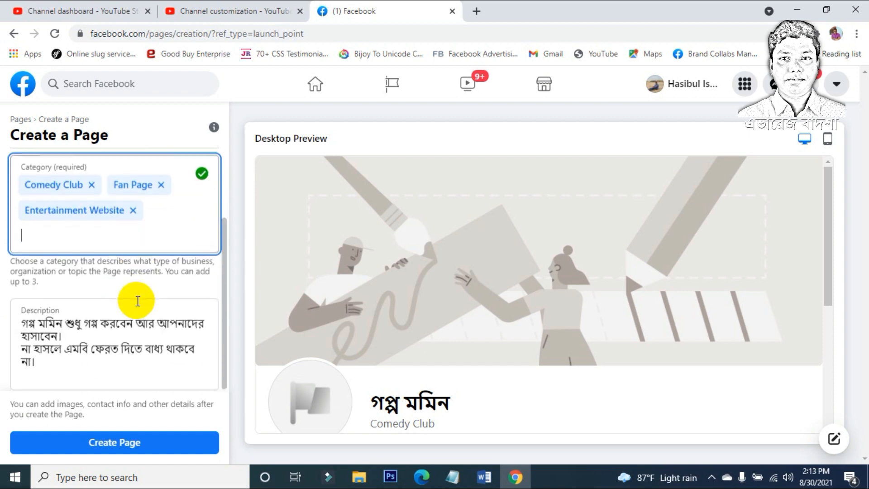
{"action": "scroll", "coordinate": [139, 294], "scroll_direction": "up", "scroll_amount": 2}
{"action": "scroll", "coordinate": [141, 304], "scroll_direction": "down", "scroll_amount": 2}
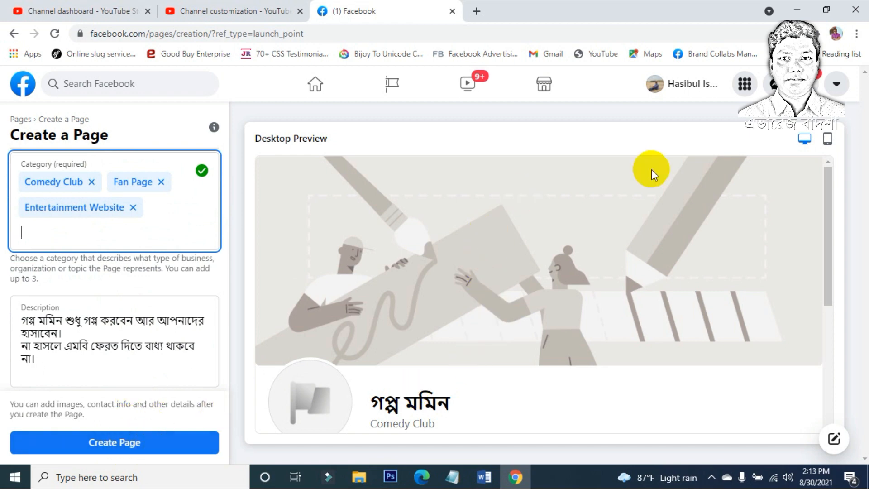
{"action": "scroll", "coordinate": [533, 282], "scroll_direction": "down", "scroll_amount": 5}
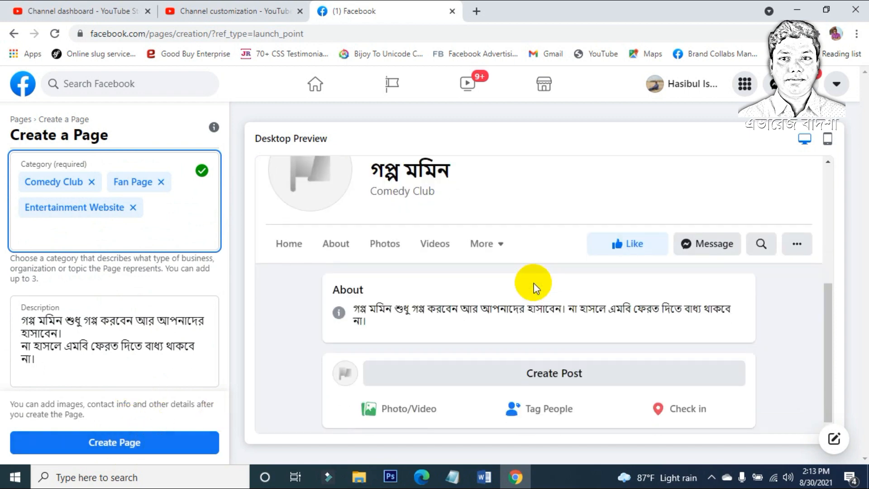
{"action": "scroll", "coordinate": [534, 285], "scroll_direction": "up", "scroll_amount": 5}
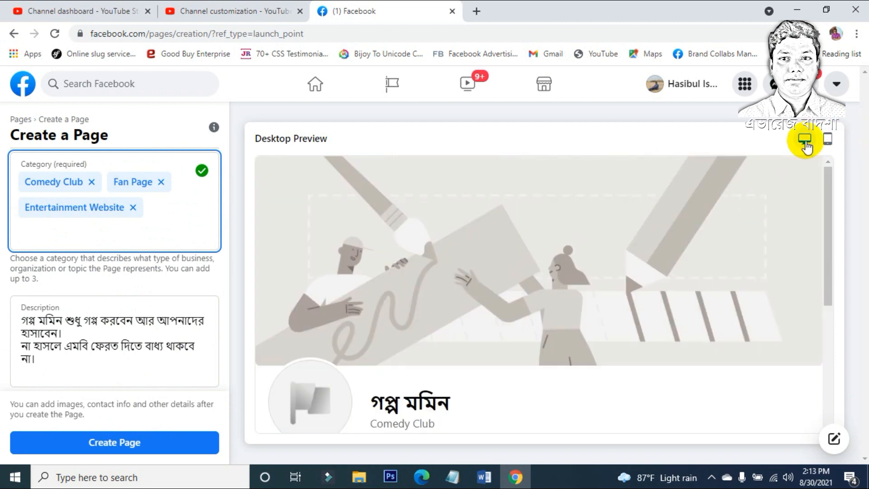
{"action": "scroll", "coordinate": [579, 267], "scroll_direction": "down", "scroll_amount": 1}
{"action": "scroll", "coordinate": [579, 266], "scroll_direction": "up", "scroll_amount": 1}
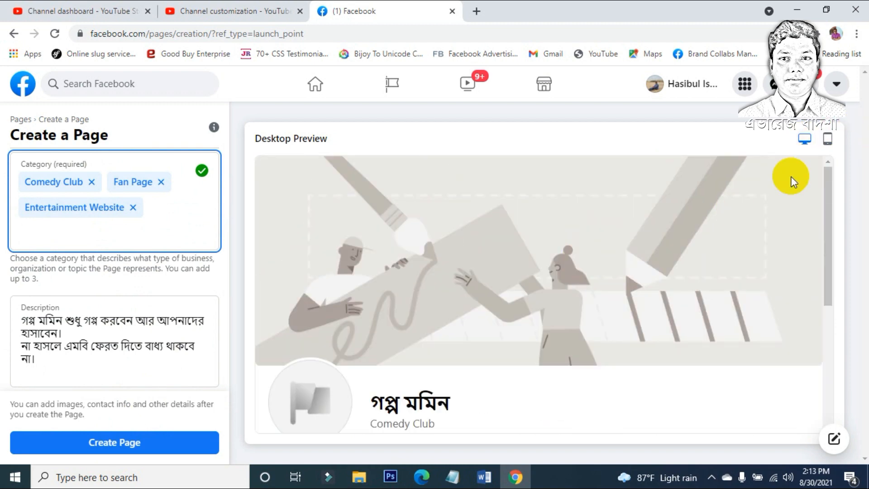
{"action": "left_click", "coordinate": [827, 138]}
{"action": "scroll", "coordinate": [602, 272], "scroll_direction": "down", "scroll_amount": 3}
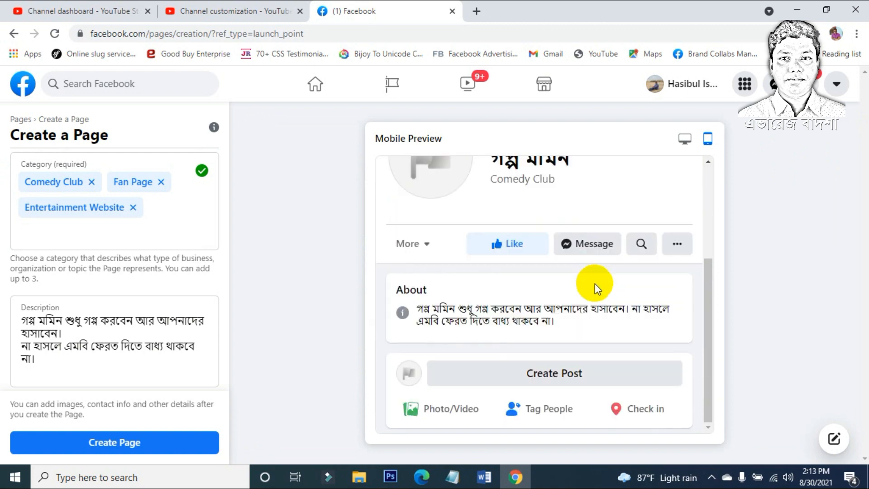
{"action": "scroll", "coordinate": [595, 283], "scroll_direction": "up", "scroll_amount": 3}
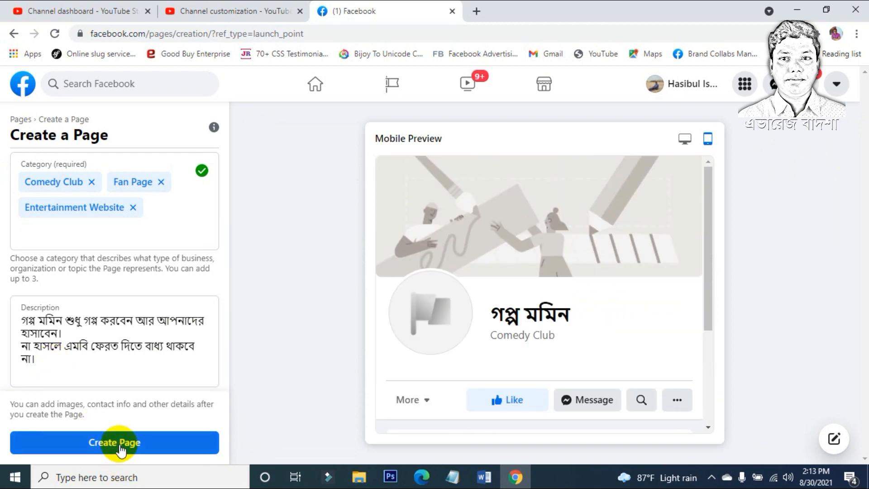
{"action": "left_click", "coordinate": [684, 138]}
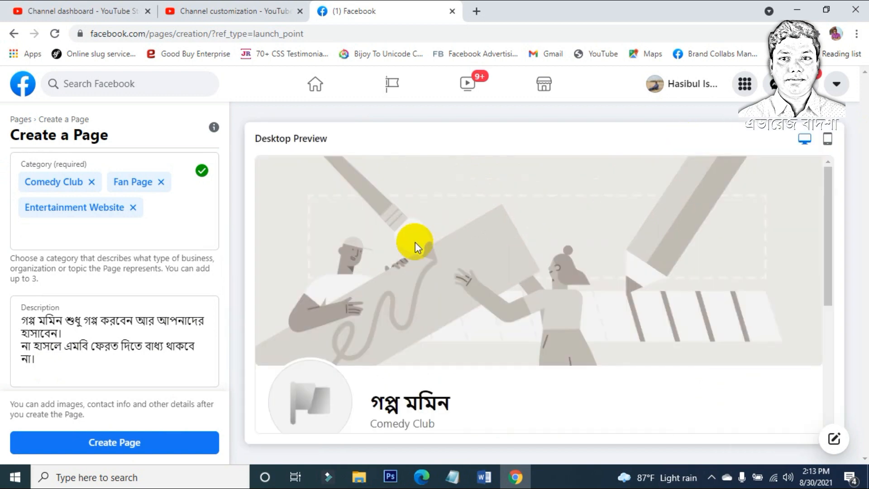
Step: Create the গল্প মমিন Page with the entered name, categories and description
{"action": "left_click", "coordinate": [69, 449]}
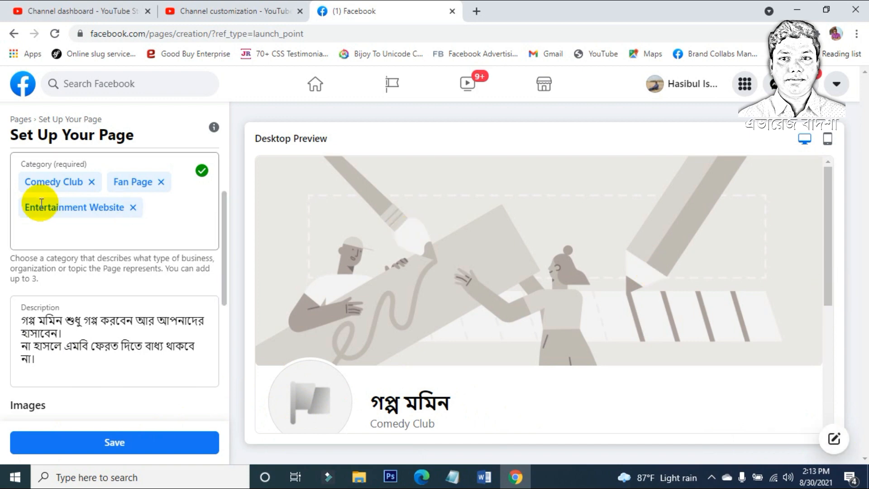
{"action": "scroll", "coordinate": [102, 348], "scroll_direction": "down", "scroll_amount": 5}
{"action": "scroll", "coordinate": [125, 339], "scroll_direction": "up", "scroll_amount": 5}
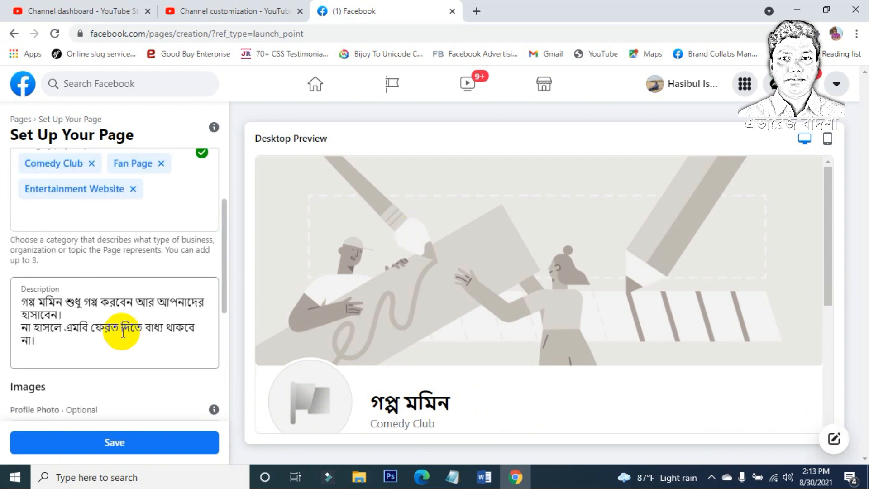
{"action": "scroll", "coordinate": [122, 330], "scroll_direction": "down", "scroll_amount": 4}
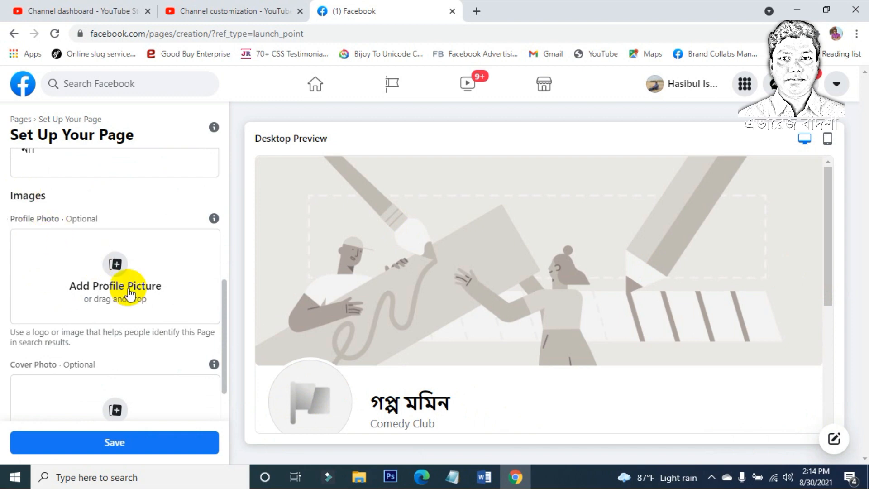
{"action": "left_click", "coordinate": [115, 264]}
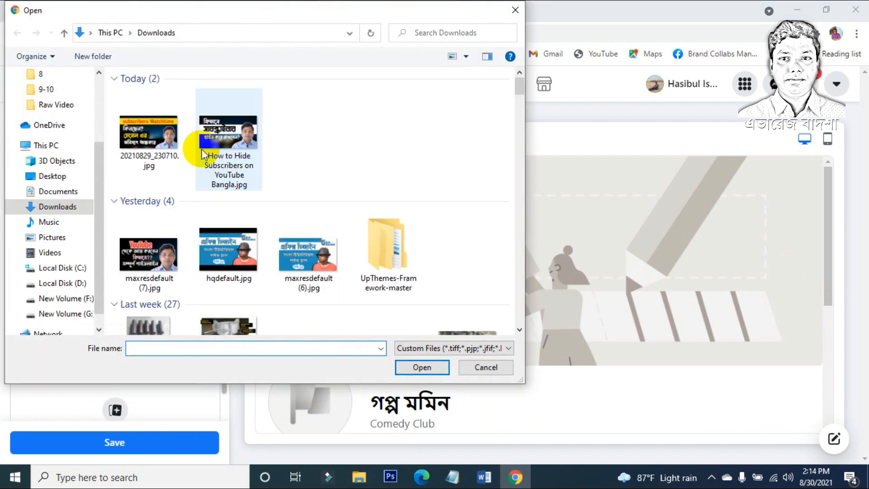
{"action": "left_click", "coordinate": [480, 368]}
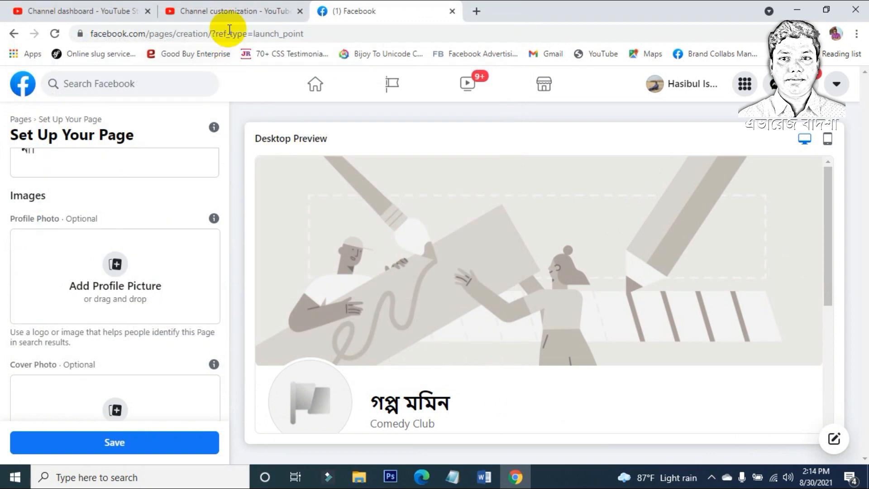
{"action": "left_click", "coordinate": [230, 13]}
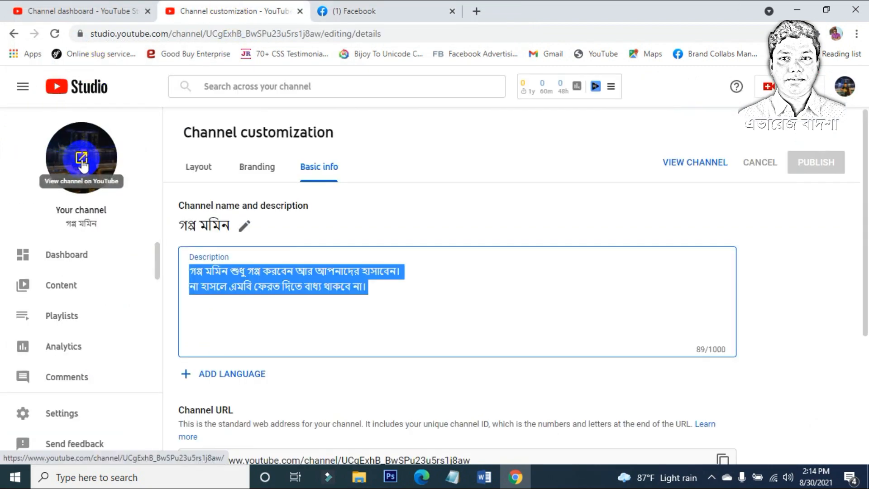
{"action": "left_click", "coordinate": [348, 13]}
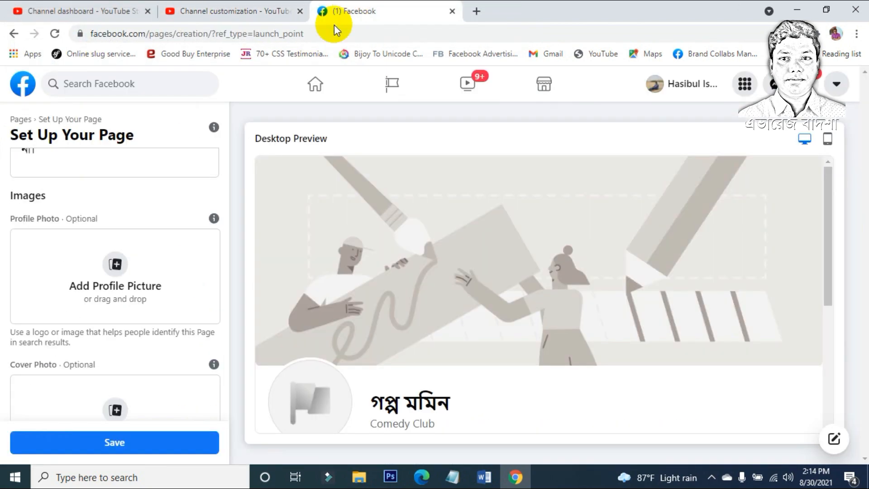
{"action": "left_click", "coordinate": [111, 264]}
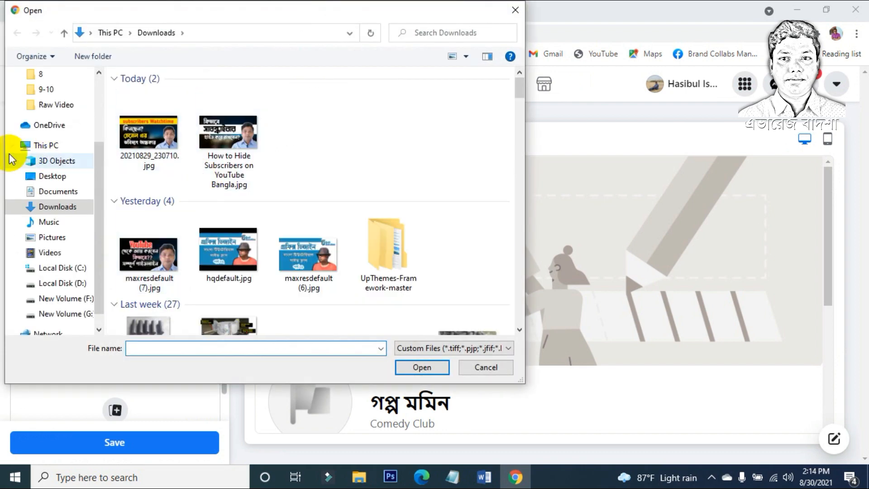
{"action": "scroll", "coordinate": [54, 181], "scroll_direction": "up", "scroll_amount": 3}
{"action": "scroll", "coordinate": [53, 181], "scroll_direction": "down", "scroll_amount": 3}
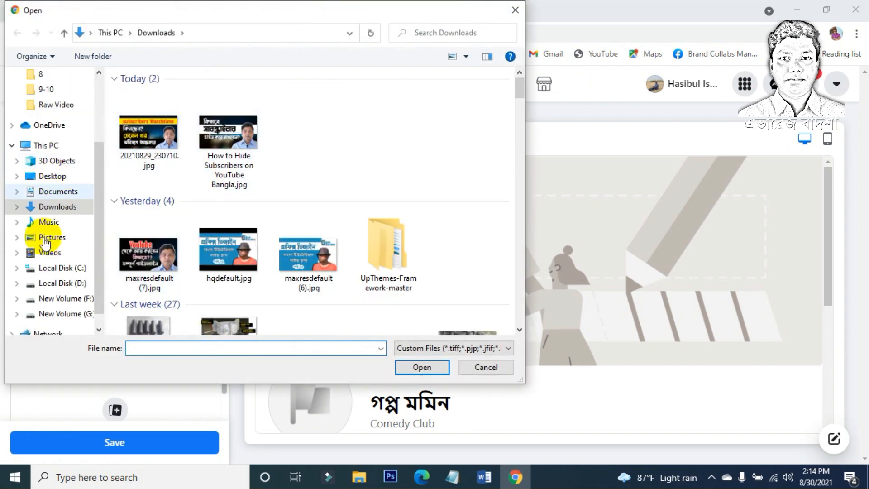
Step: Browse to G:\Album\Shingapore and upload Singapore (21).jpg as the profile picture
{"action": "left_click", "coordinate": [61, 284]}
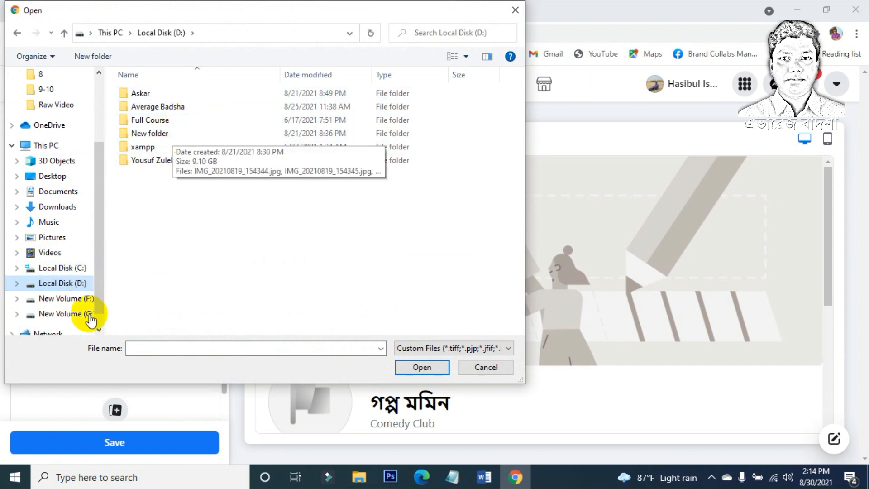
{"action": "left_click", "coordinate": [70, 298]}
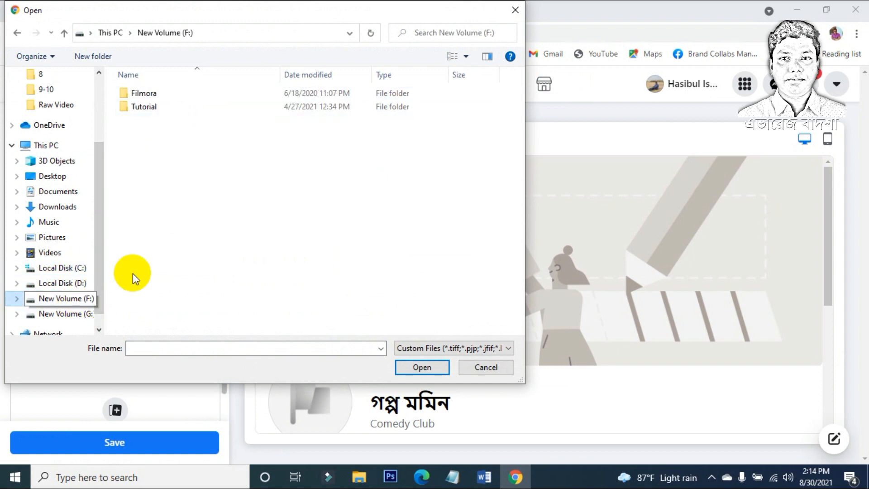
{"action": "left_click", "coordinate": [67, 315]}
{"action": "double_click", "coordinate": [171, 119]}
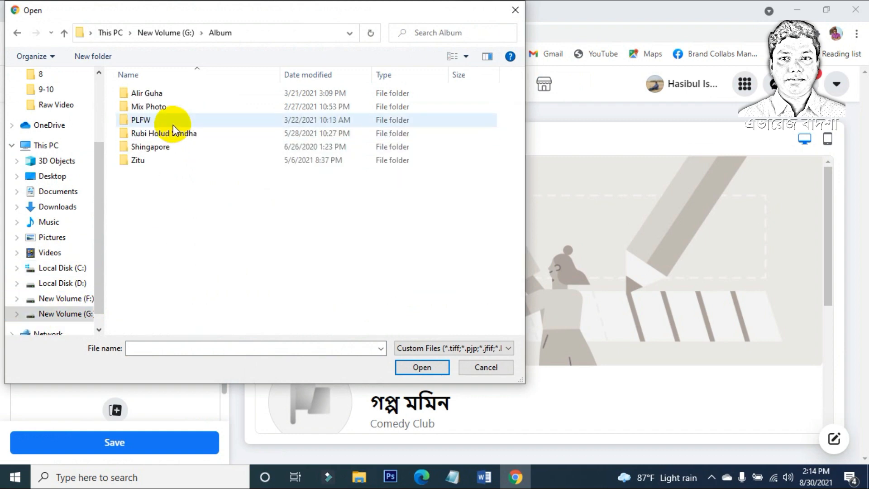
{"action": "double_click", "coordinate": [174, 147]}
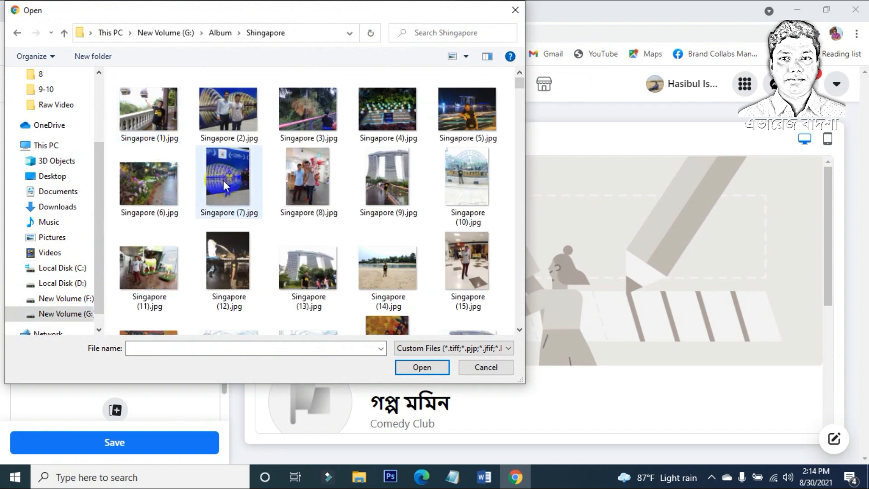
{"action": "scroll", "coordinate": [223, 180], "scroll_direction": "down", "scroll_amount": 5}
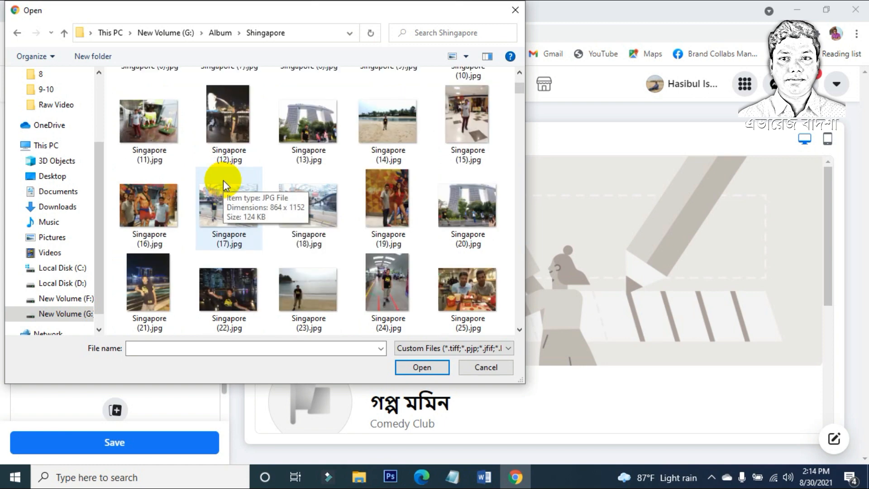
{"action": "left_click", "coordinate": [147, 127]}
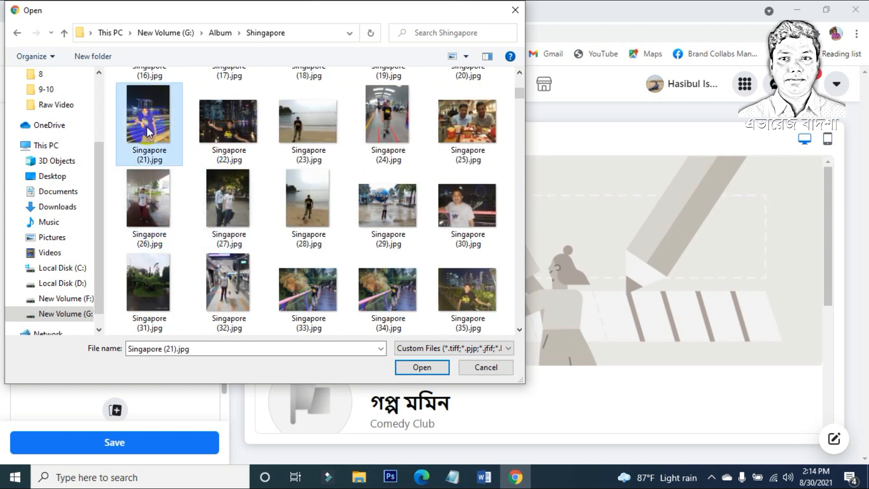
{"action": "left_click", "coordinate": [422, 366]}
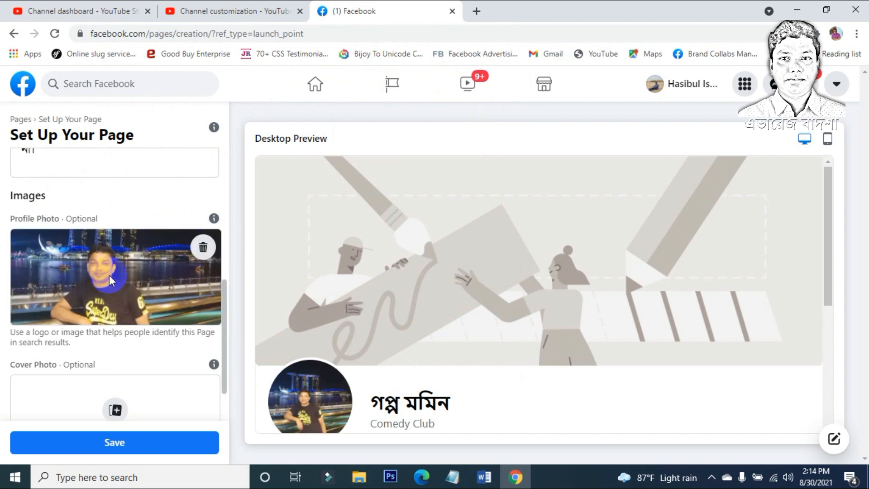
{"action": "scroll", "coordinate": [109, 275], "scroll_direction": "down", "scroll_amount": 1}
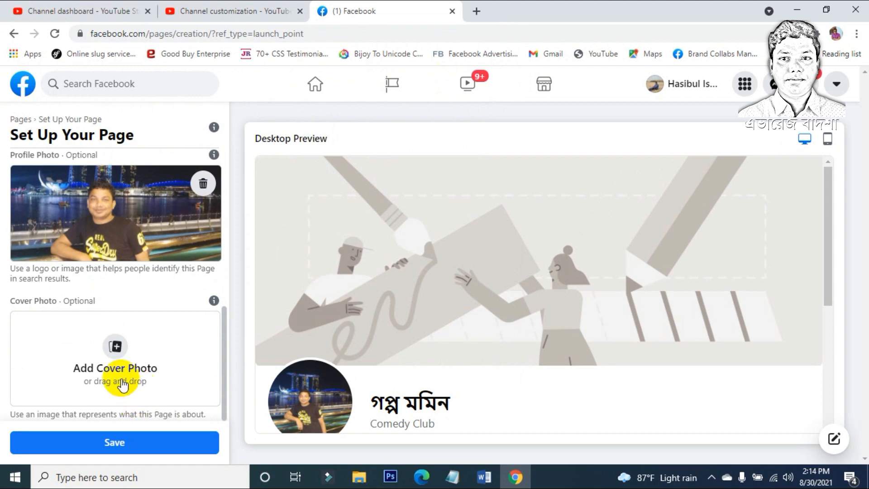
Step: Upload Singapore (13).jpg as the cover and drag it to show the people lower down
{"action": "left_click", "coordinate": [117, 351]}
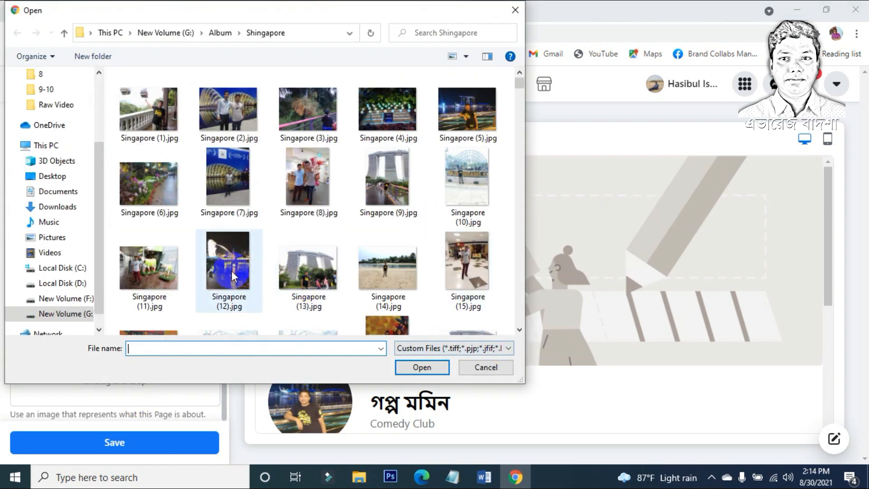
{"action": "scroll", "coordinate": [297, 227], "scroll_direction": "down", "scroll_amount": 3}
{"action": "scroll", "coordinate": [298, 227], "scroll_direction": "up", "scroll_amount": 2}
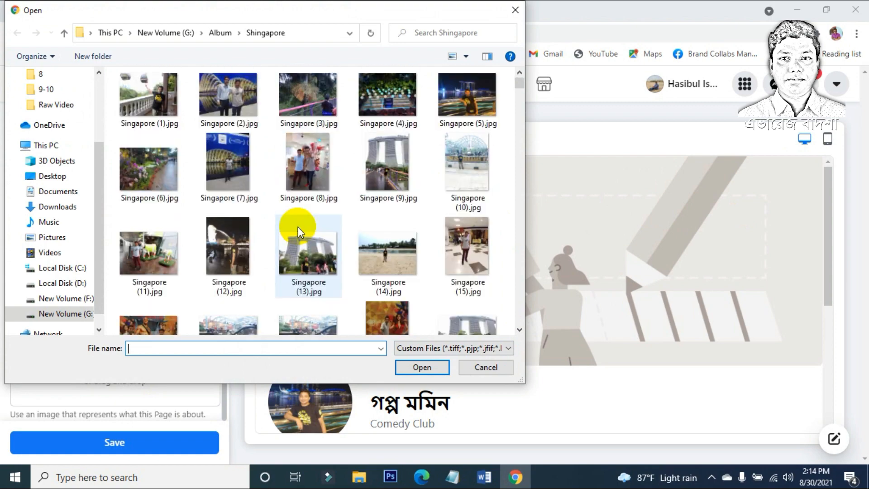
{"action": "left_click", "coordinate": [305, 247]}
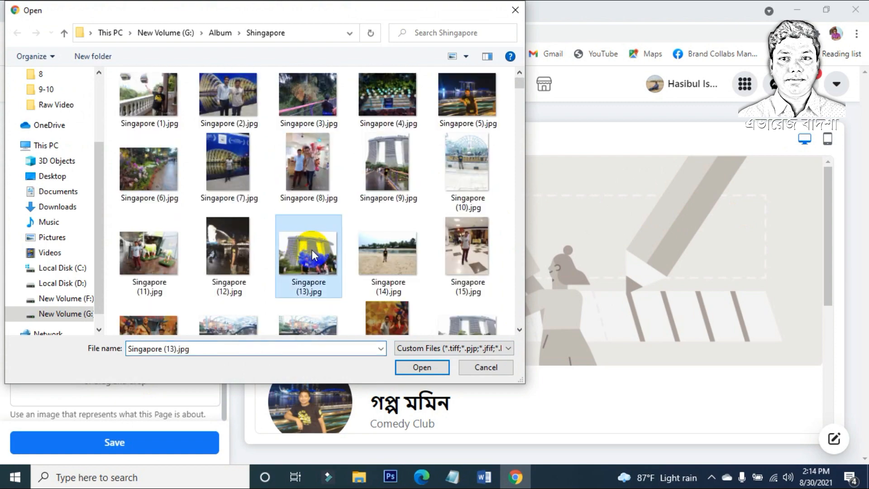
{"action": "left_click", "coordinate": [433, 368]}
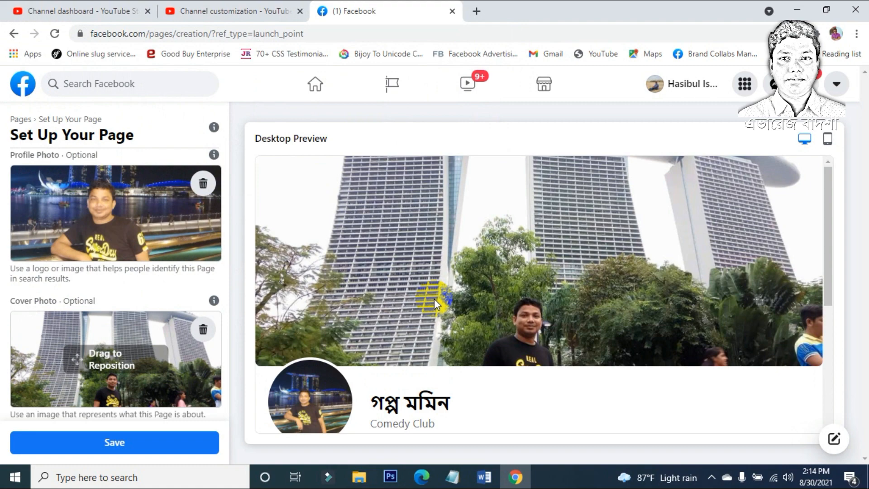
{"action": "scroll", "coordinate": [403, 300], "scroll_direction": "down", "scroll_amount": 5}
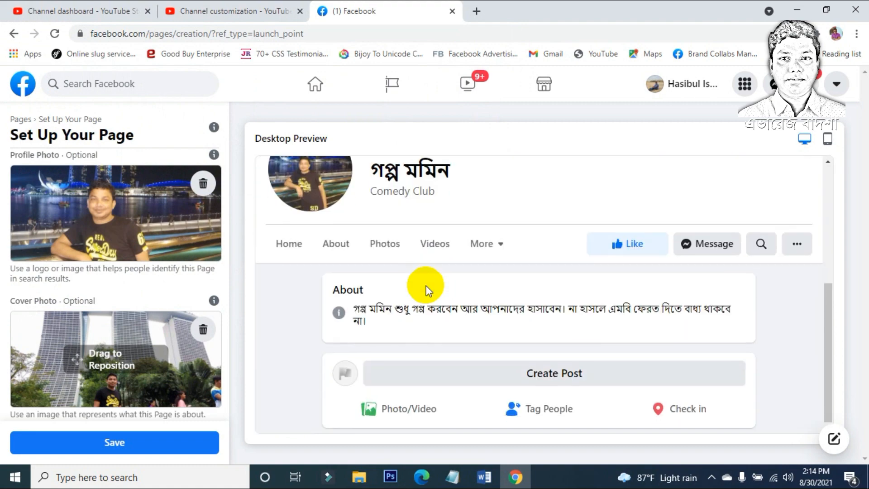
{"action": "left_click_drag", "start_coordinate": [102, 389], "coordinate": [102, 346]}
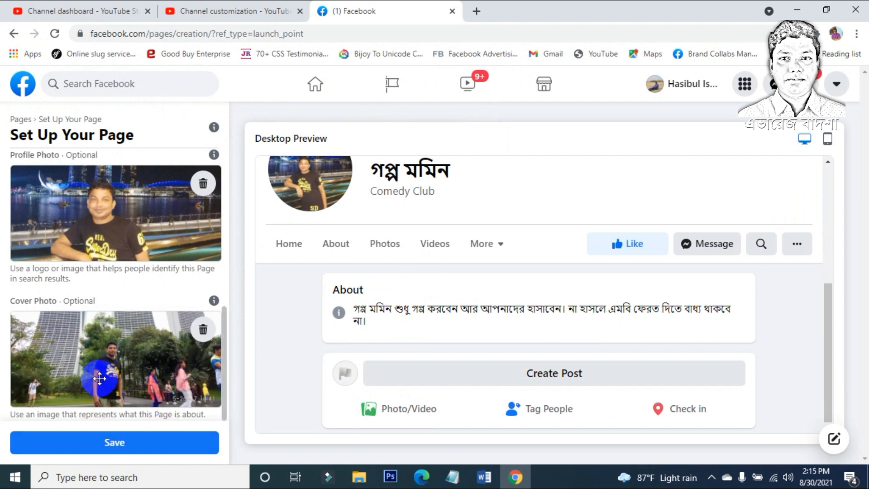
Step: Save the Page setup and try sending the WhatsApp code to the BD+880 number
{"action": "left_click", "coordinate": [113, 451]}
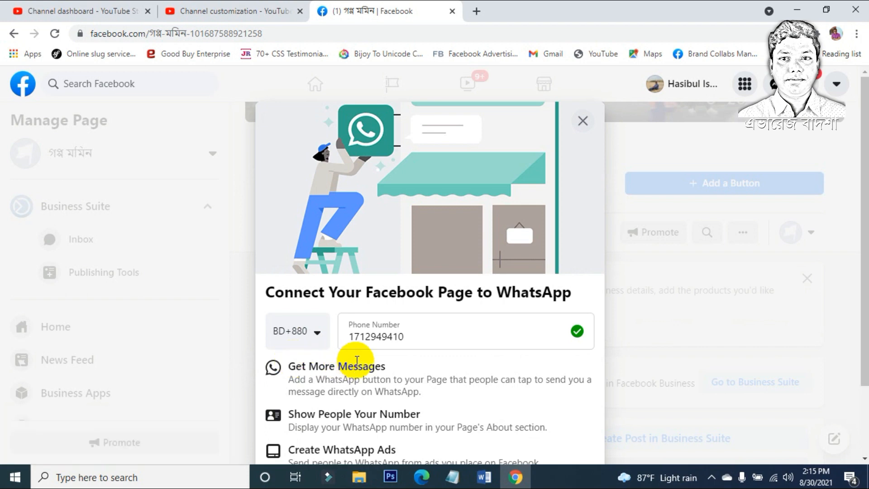
{"action": "scroll", "coordinate": [357, 362], "scroll_direction": "down", "scroll_amount": 2}
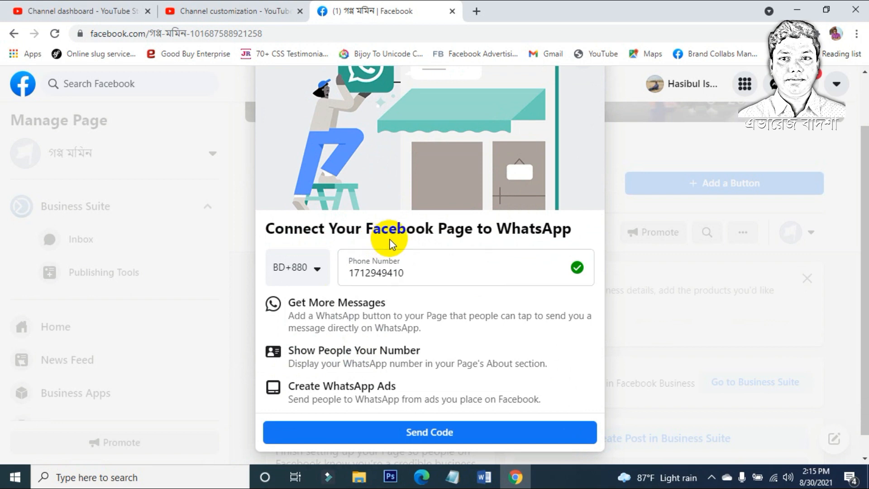
{"action": "left_click", "coordinate": [411, 437]}
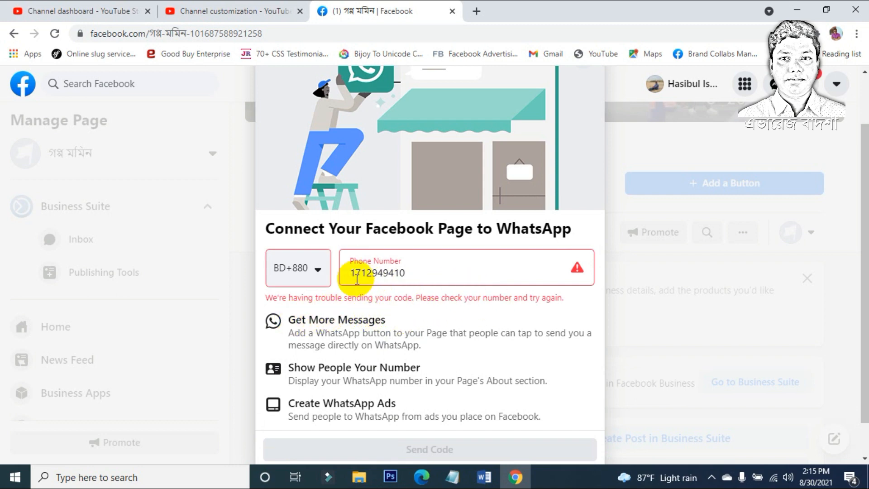
{"action": "left_click", "coordinate": [431, 274]}
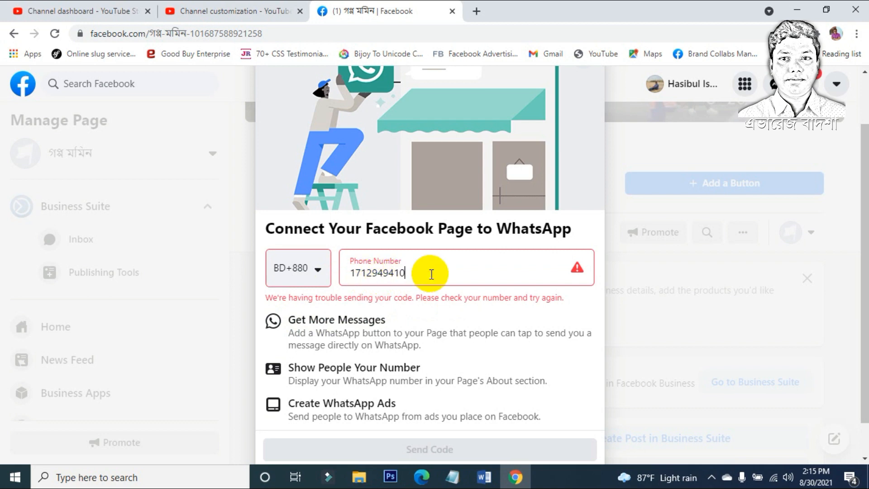
{"action": "scroll", "coordinate": [432, 275], "scroll_direction": "down", "scroll_amount": 1}
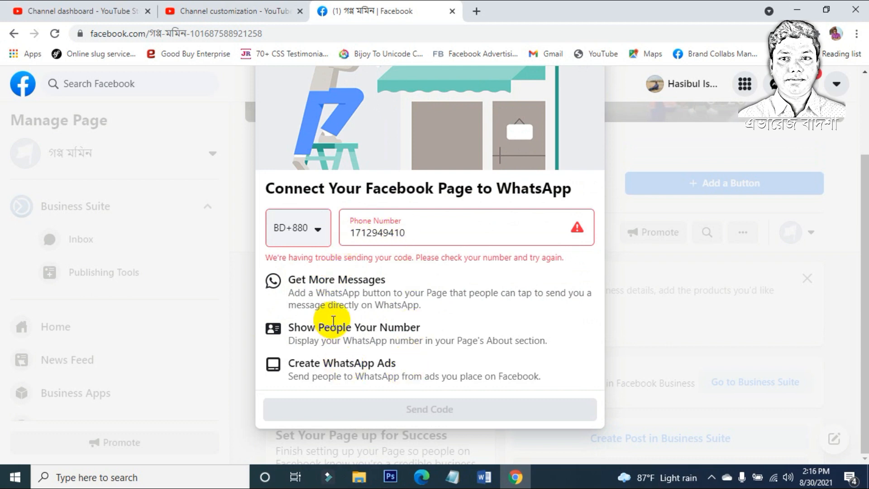
Step: Check the hidden system tray icons and minimize Chrome to the desktop
{"action": "left_click", "coordinate": [711, 478]}
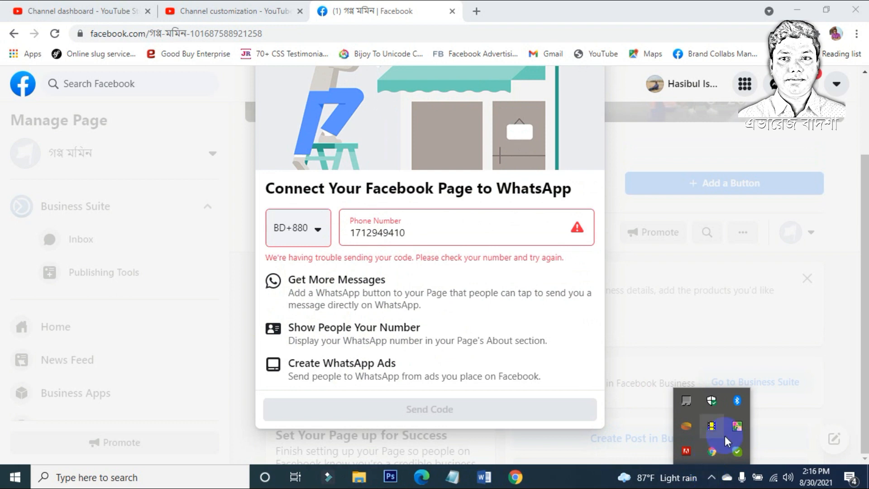
{"action": "left_click", "coordinate": [868, 487]}
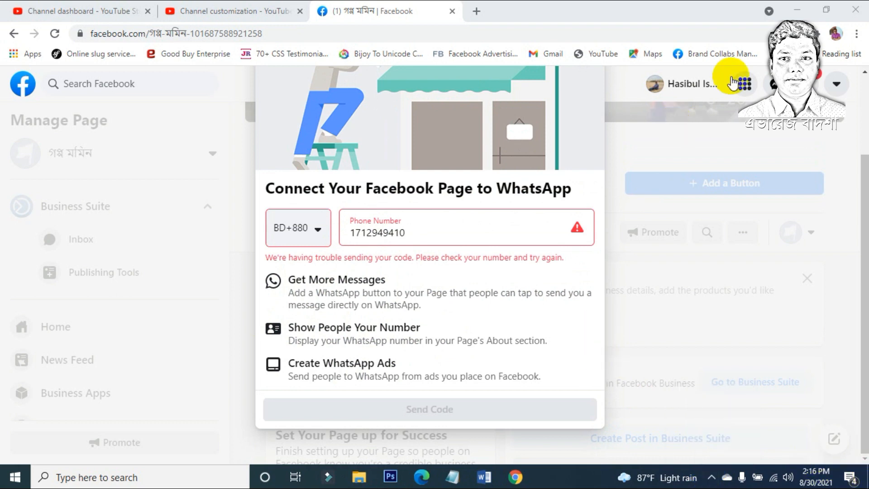
{"action": "left_click", "coordinate": [796, 10]}
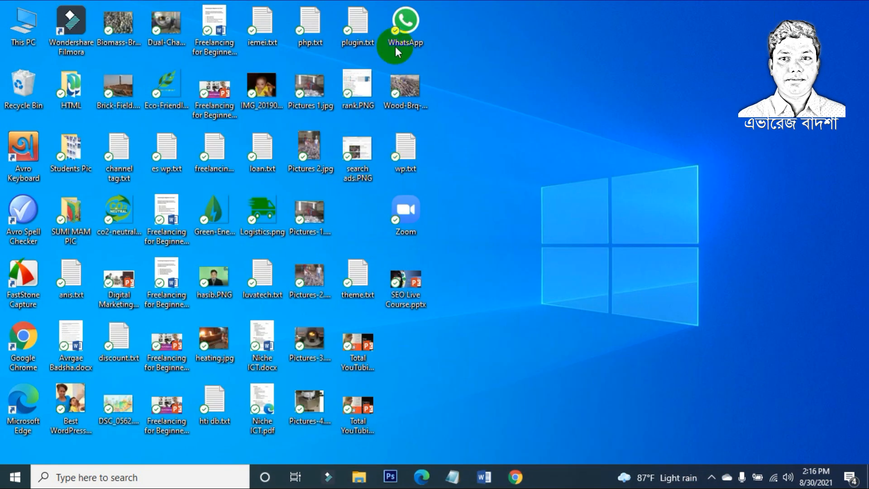
{"action": "double_click", "coordinate": [406, 36]}
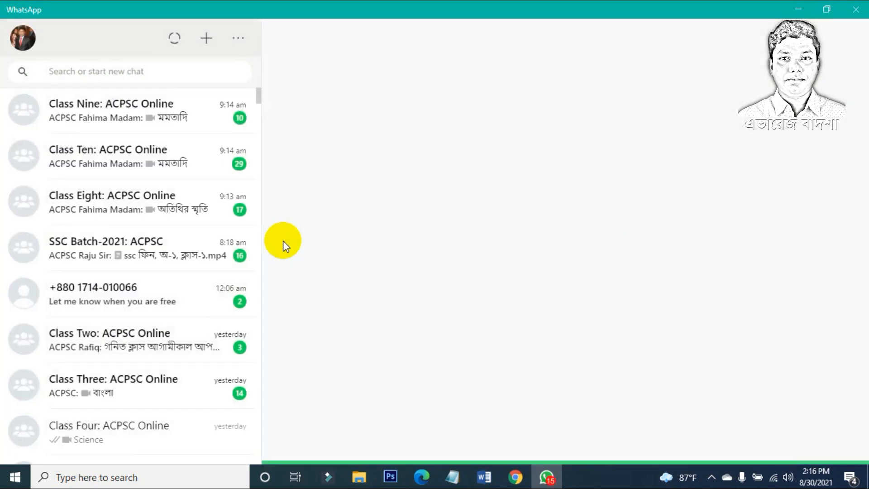
{"action": "scroll", "coordinate": [150, 246], "scroll_direction": "down", "scroll_amount": 5}
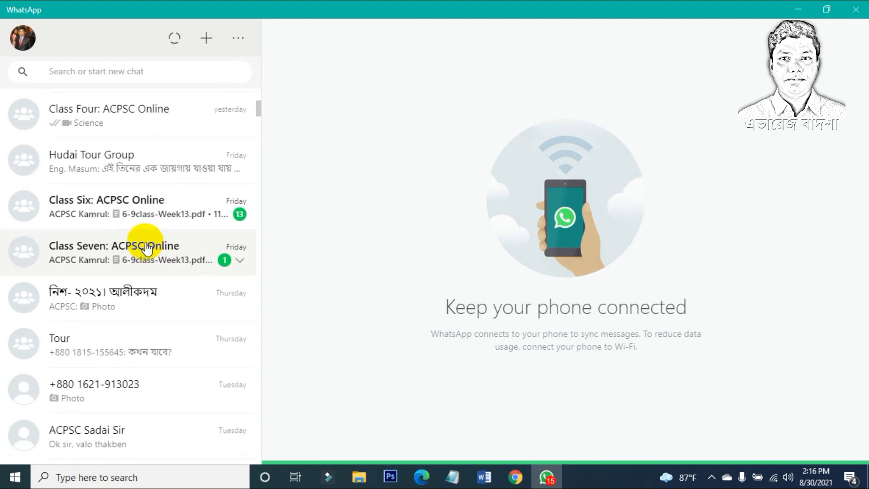
{"action": "scroll", "coordinate": [147, 248], "scroll_direction": "up", "scroll_amount": 5}
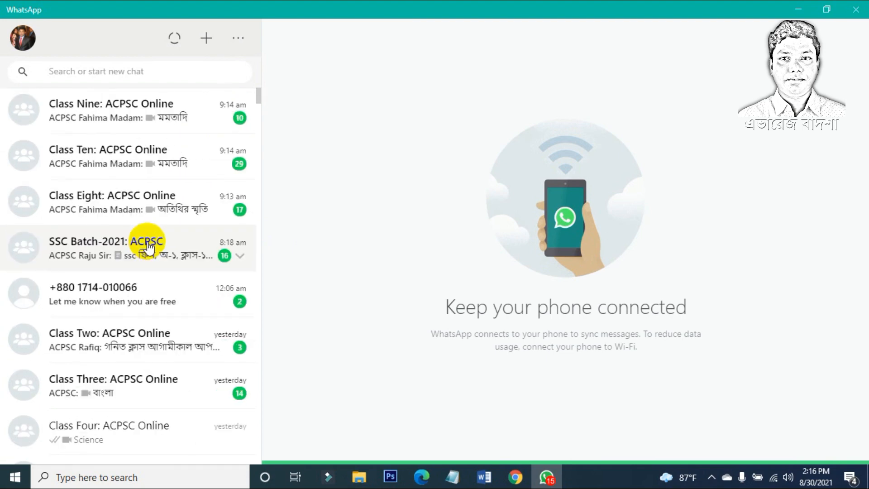
{"action": "left_click", "coordinate": [857, 12]}
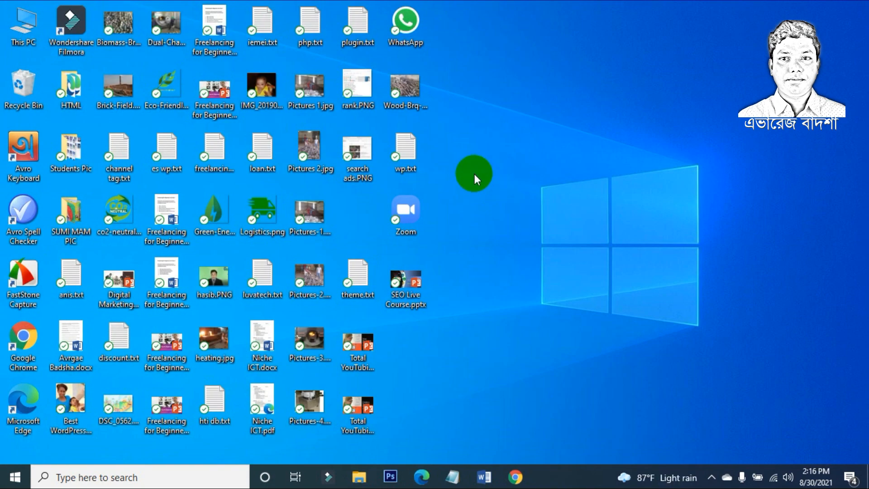
Step: Restore Chrome, review the phone number, then close Connect to WhatsApp and confirm Leave
{"action": "left_click", "coordinate": [515, 476]}
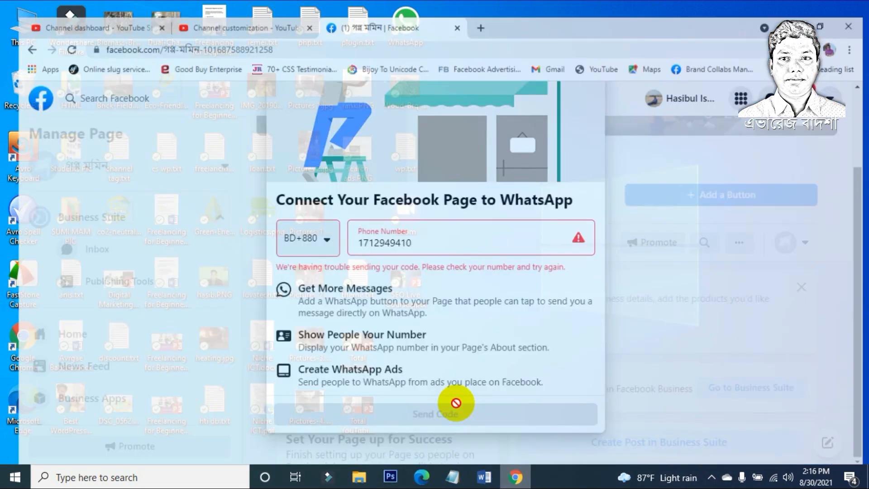
{"action": "scroll", "coordinate": [521, 216], "scroll_direction": "up", "scroll_amount": 2}
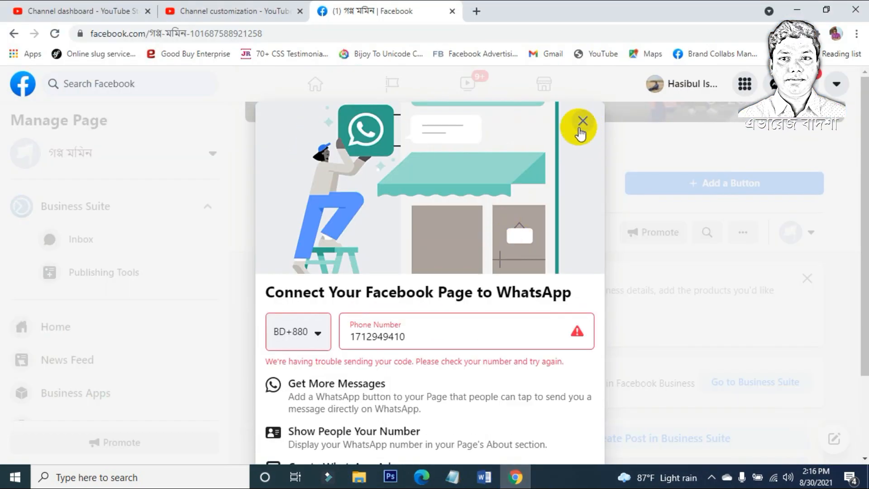
{"action": "double_click", "coordinate": [393, 337]}
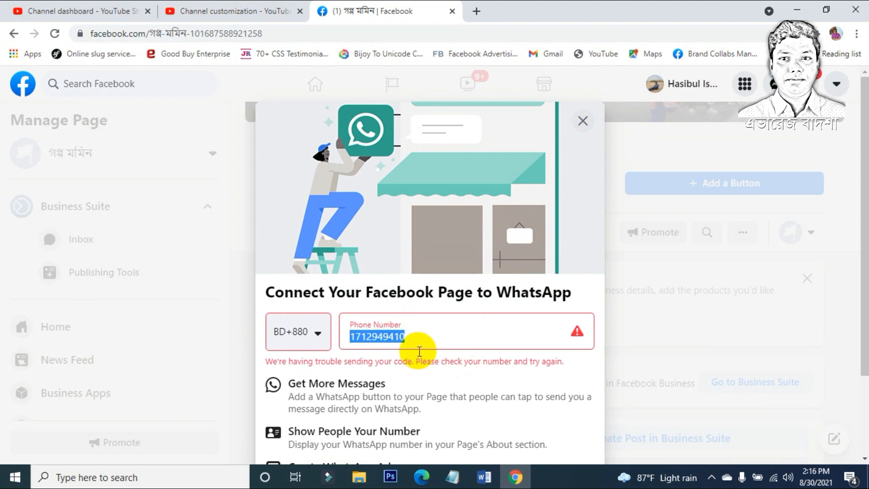
{"action": "scroll", "coordinate": [418, 352], "scroll_direction": "down", "scroll_amount": 2}
{"action": "scroll", "coordinate": [418, 351], "scroll_direction": "up", "scroll_amount": 2}
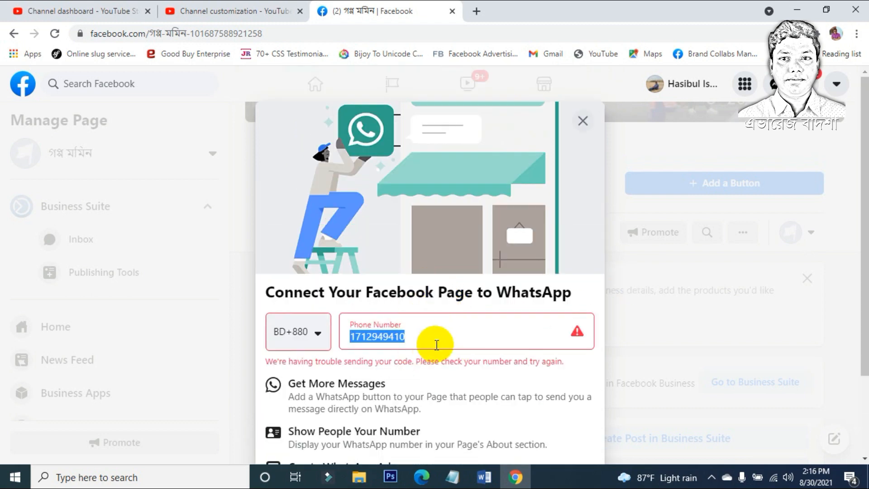
{"action": "scroll", "coordinate": [436, 344], "scroll_direction": "down", "scroll_amount": 2}
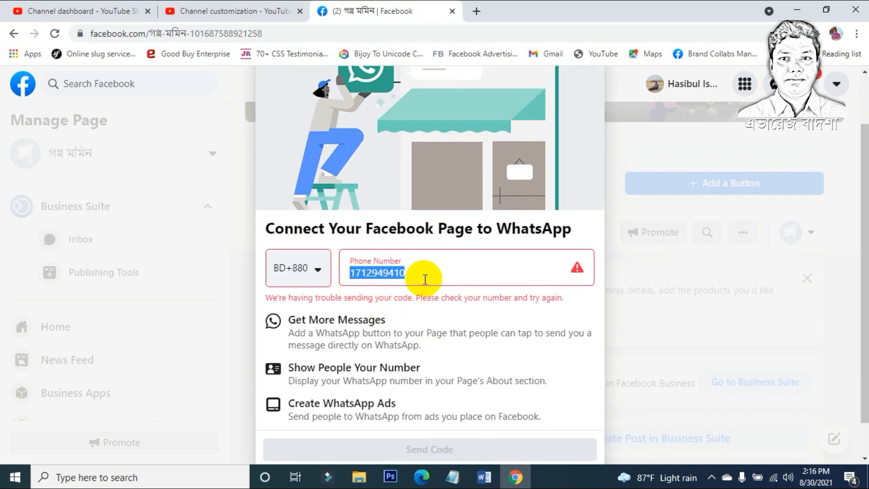
{"action": "scroll", "coordinate": [424, 290], "scroll_direction": "up", "scroll_amount": 1}
{"action": "scroll", "coordinate": [443, 384], "scroll_direction": "up", "scroll_amount": 1}
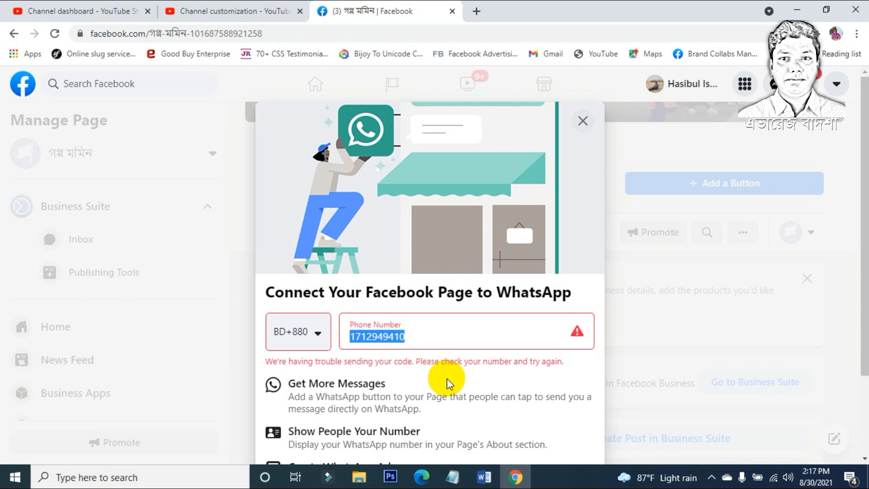
{"action": "left_click", "coordinate": [584, 121]}
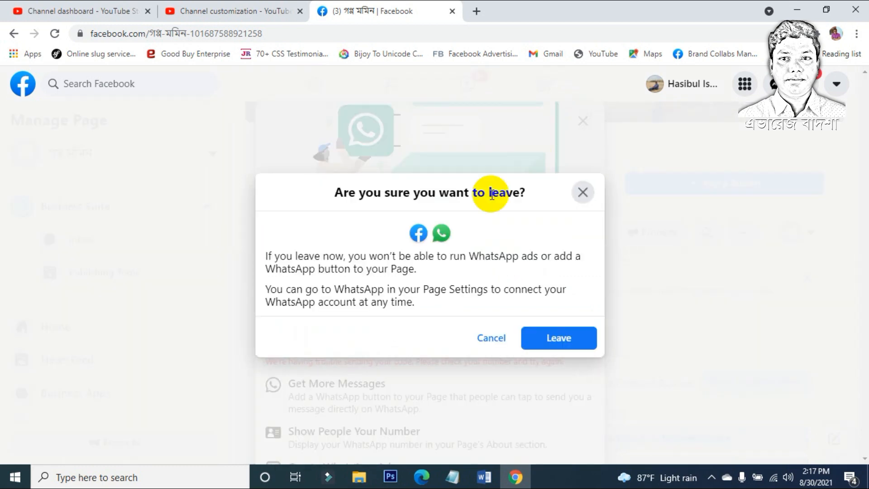
{"action": "left_click", "coordinate": [543, 340]}
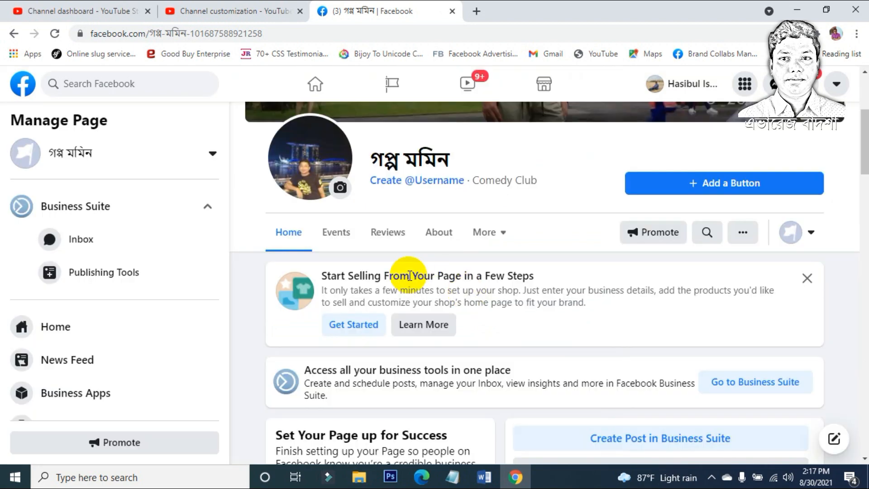
Step: Dismiss the Start Selling From Your Page card and review the Set Your Page up for Success checklist
{"action": "left_click", "coordinate": [806, 278]}
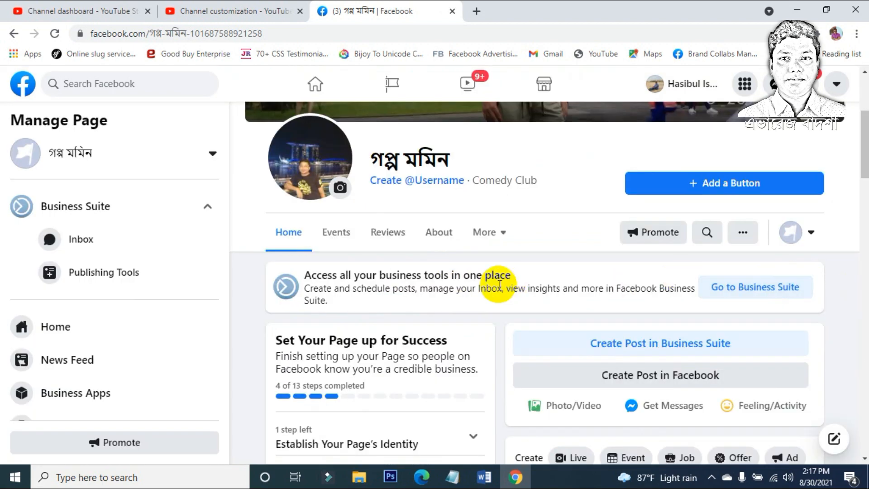
{"action": "scroll", "coordinate": [499, 284], "scroll_direction": "down", "scroll_amount": 1}
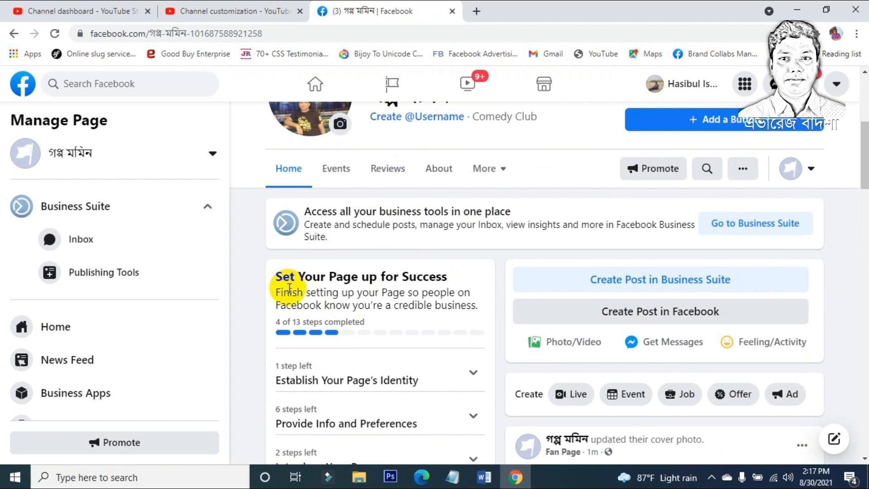
{"action": "double_click", "coordinate": [422, 277]}
{"action": "left_click", "coordinate": [403, 276]}
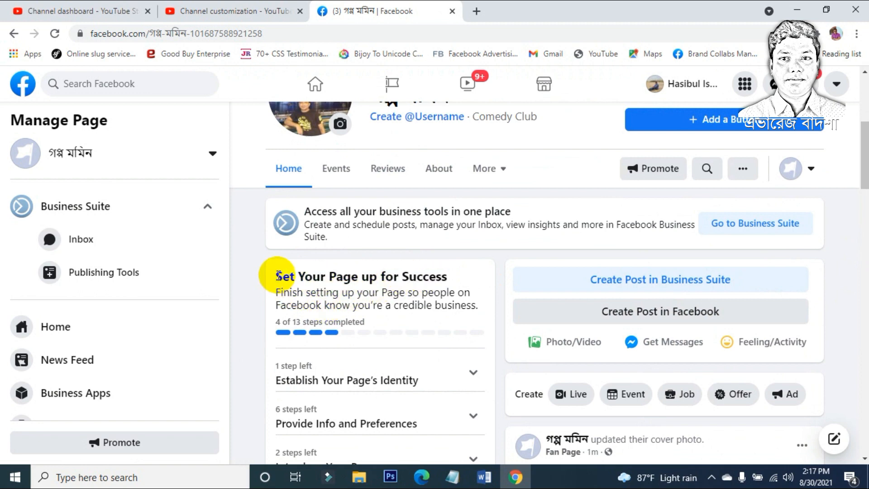
{"action": "left_click_drag", "start_coordinate": [277, 276], "coordinate": [455, 277]}
{"action": "scroll", "coordinate": [459, 278], "scroll_direction": "down", "scroll_amount": 1}
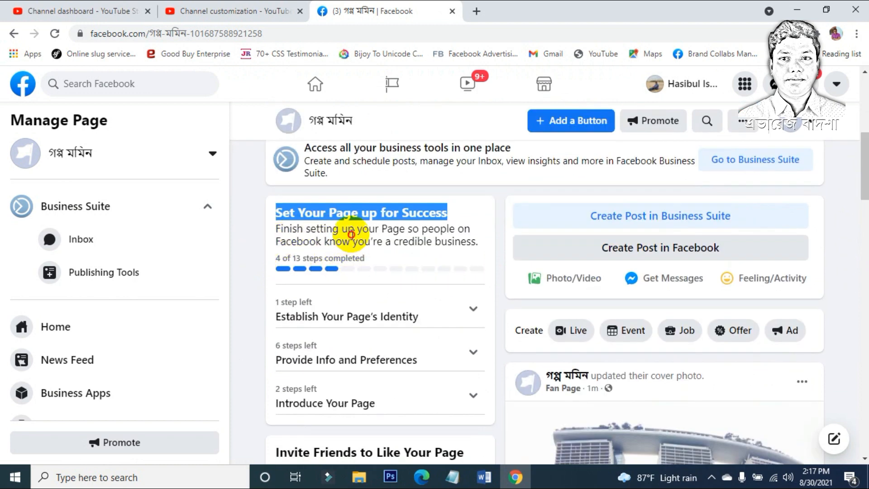
{"action": "left_click_drag", "start_coordinate": [351, 234], "coordinate": [349, 234]}
{"action": "left_click_drag", "start_coordinate": [278, 259], "coordinate": [274, 260]}
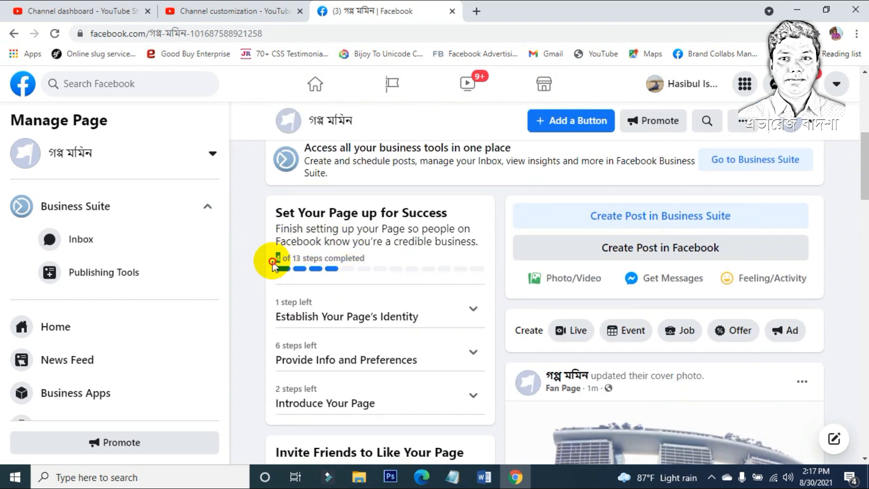
{"action": "left_click", "coordinate": [306, 261]}
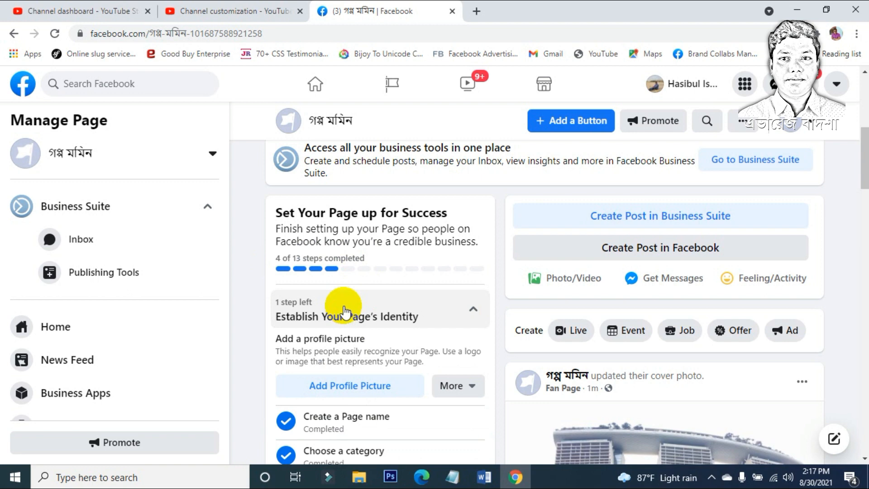
Step: Expand Provide Info and Preferences and choose Add Website
{"action": "scroll", "coordinate": [343, 311], "scroll_direction": "down", "scroll_amount": 1}
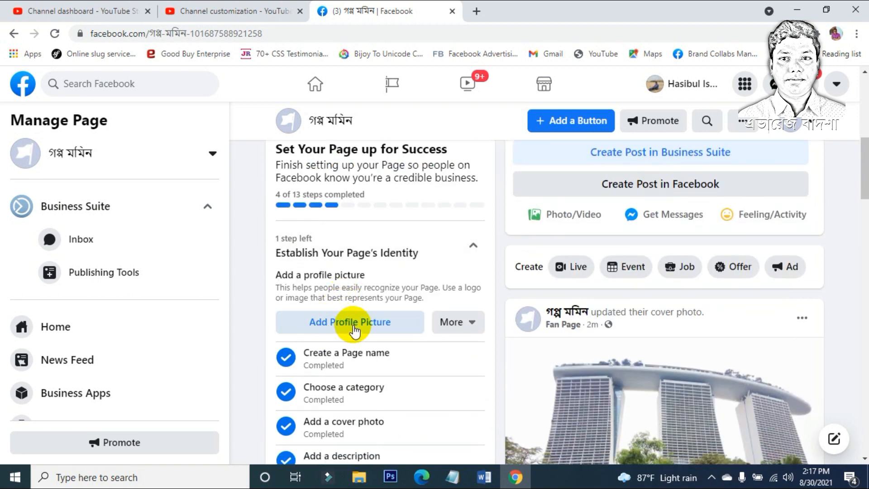
{"action": "scroll", "coordinate": [354, 331], "scroll_direction": "down", "scroll_amount": 2}
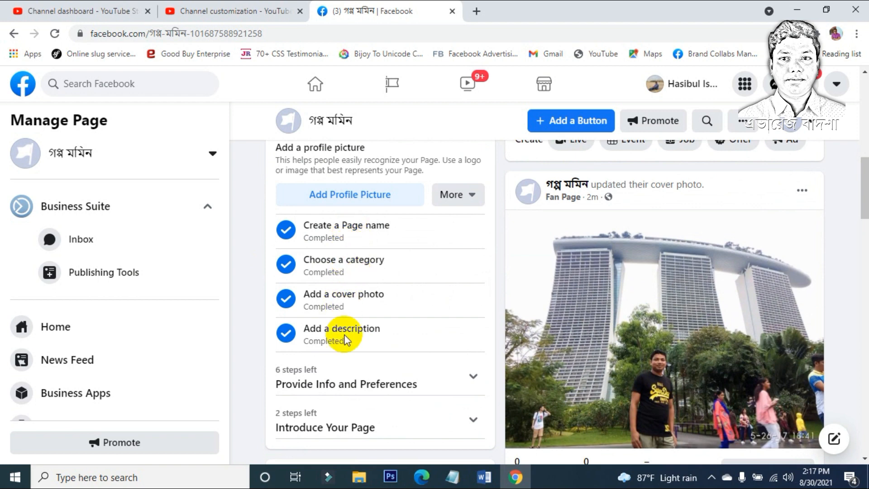
{"action": "scroll", "coordinate": [344, 331], "scroll_direction": "down", "scroll_amount": 1}
{"action": "left_click", "coordinate": [362, 316]}
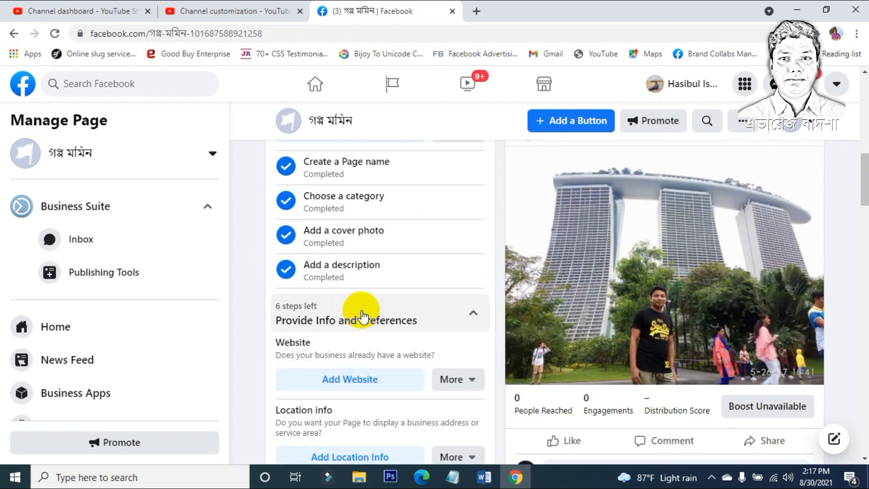
{"action": "scroll", "coordinate": [360, 312], "scroll_direction": "down", "scroll_amount": 1}
{"action": "left_click", "coordinate": [356, 316]}
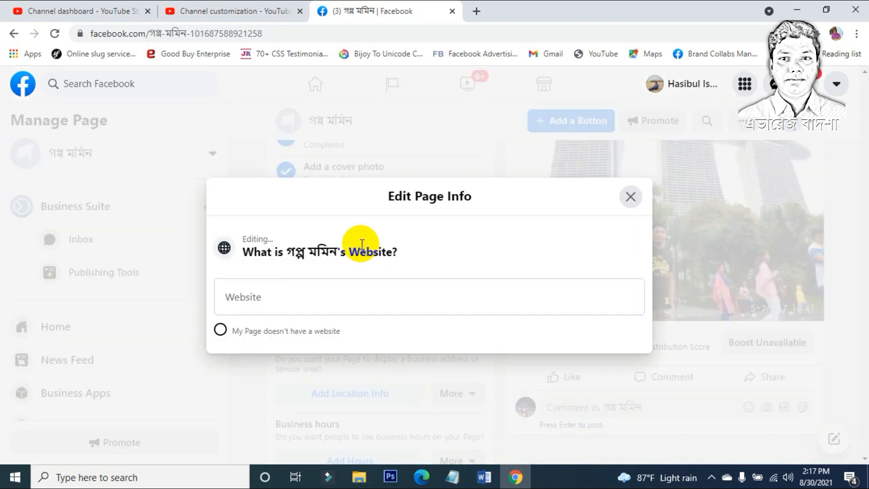
Step: Enter hasibweb.com in the Website field, let it save, and close Edit Page Info
{"action": "left_click", "coordinate": [279, 306]}
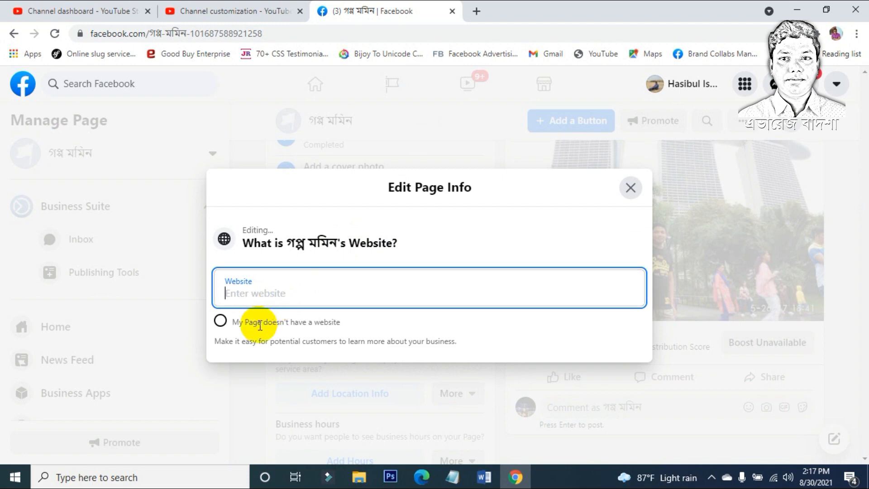
{"action": "left_click", "coordinate": [219, 320]}
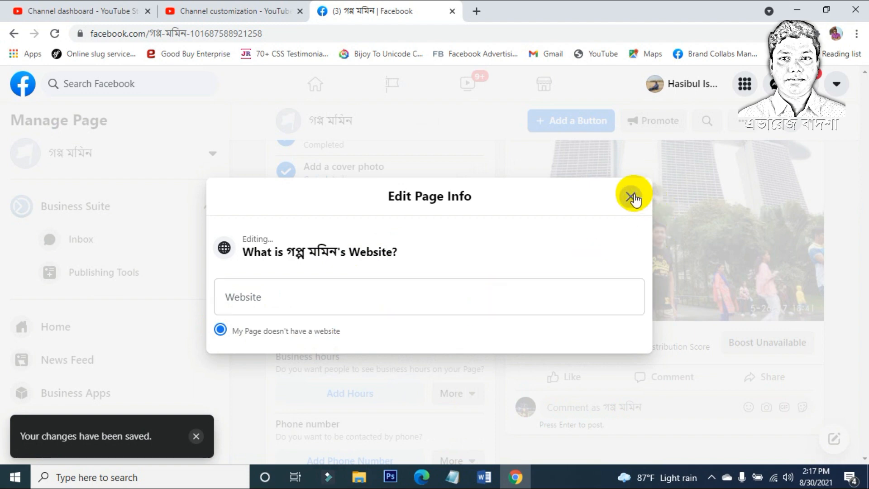
{"action": "left_click", "coordinate": [288, 303]}
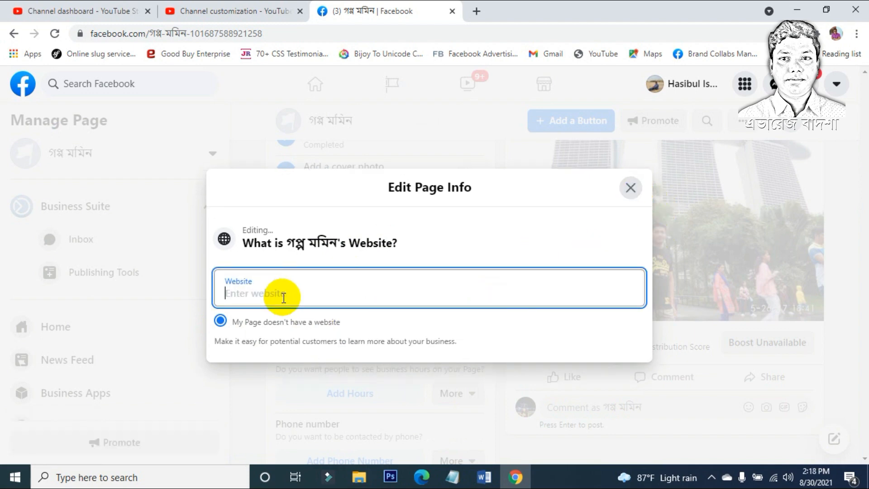
{"action": "type", "text": "hasibweb"}
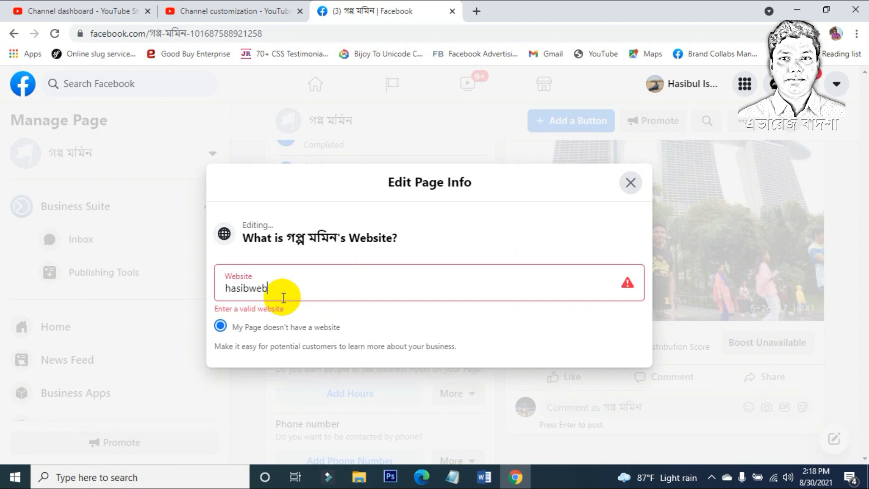
{"action": "type", "text": ".d"}
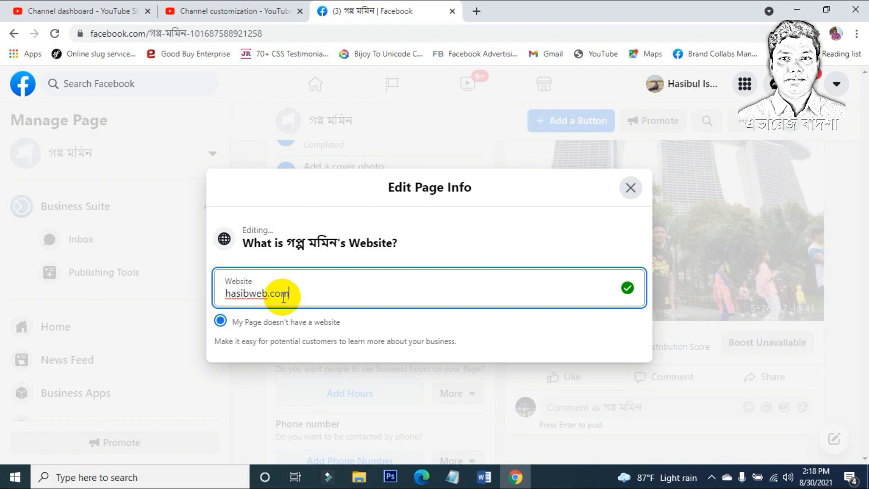
{"action": "type", "text": "om"}
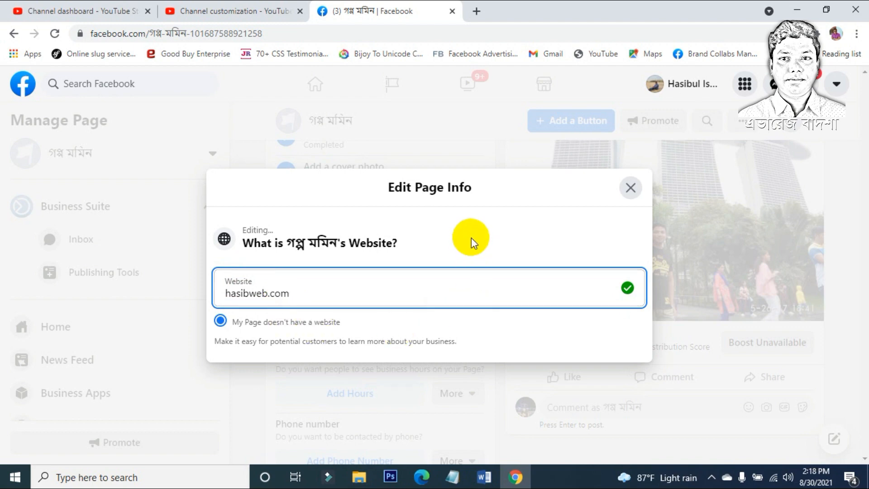
{"action": "left_click", "coordinate": [488, 222]}
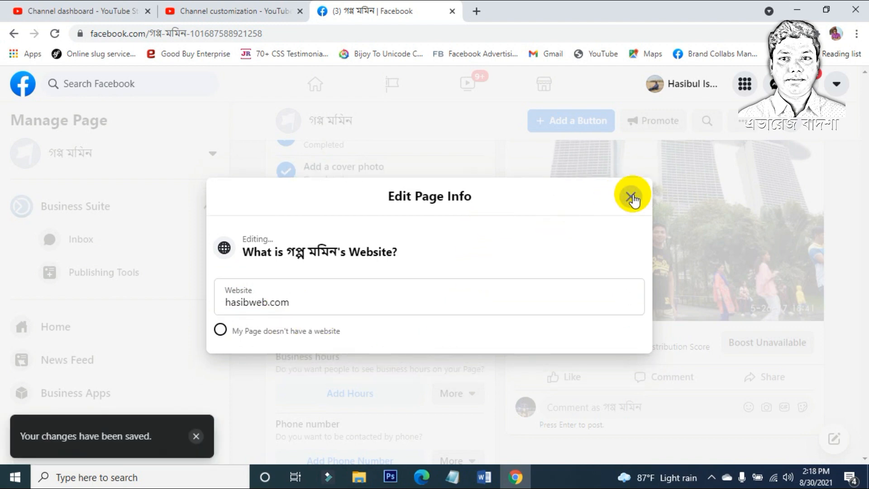
{"action": "left_click", "coordinate": [630, 196]}
Step: Set the Page's hours to Always Open and close the hours editor
{"action": "scroll", "coordinate": [420, 275], "scroll_direction": "down", "scroll_amount": 1}
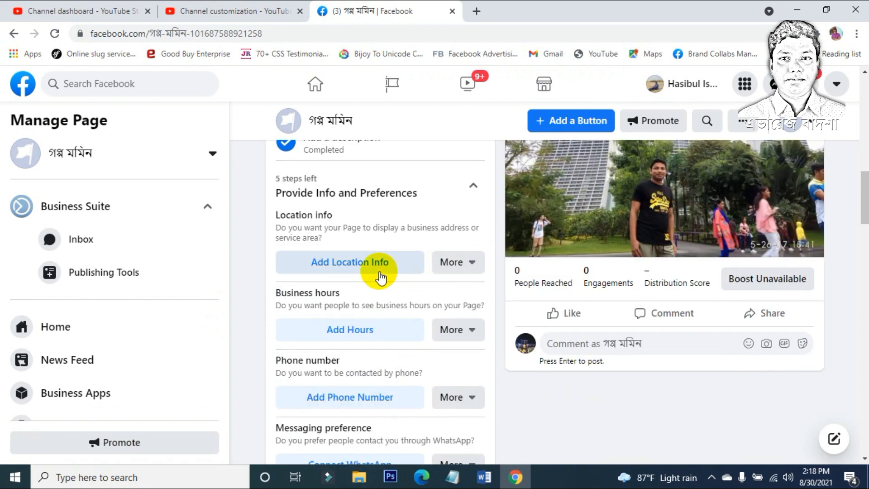
{"action": "left_click", "coordinate": [334, 334]}
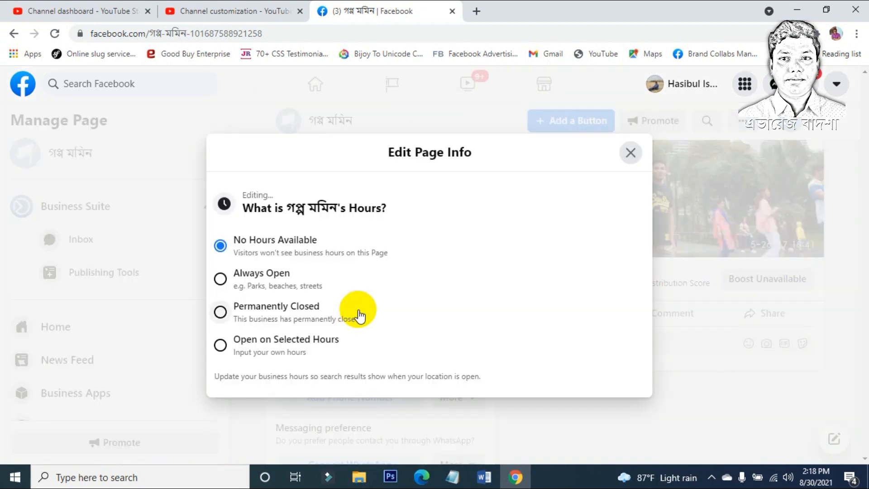
{"action": "left_click", "coordinate": [259, 284]}
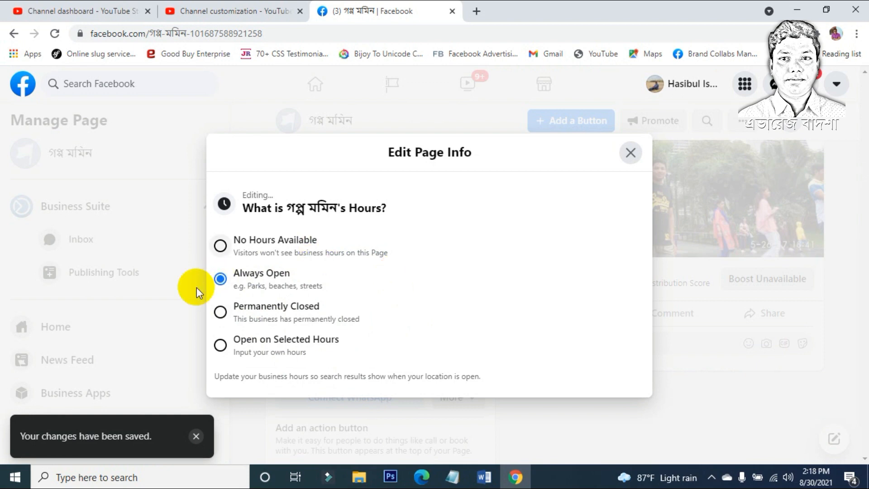
{"action": "left_click", "coordinate": [631, 153]}
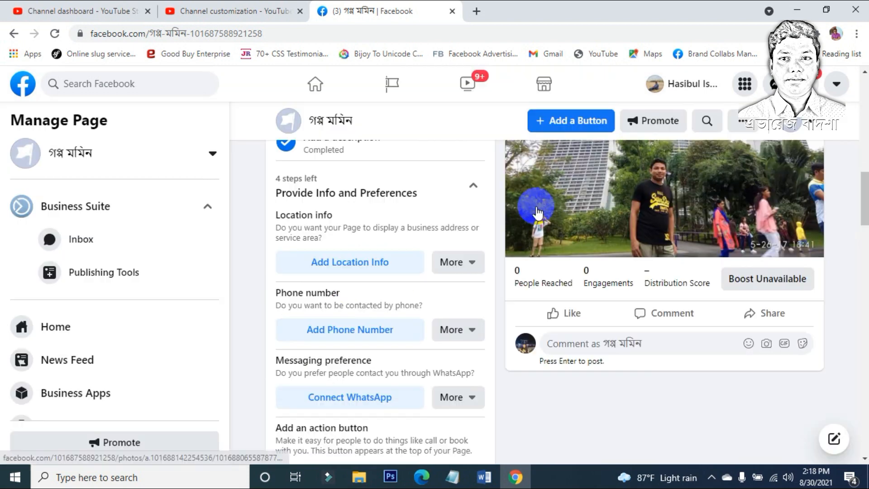
{"action": "scroll", "coordinate": [425, 245], "scroll_direction": "down", "scroll_amount": 3}
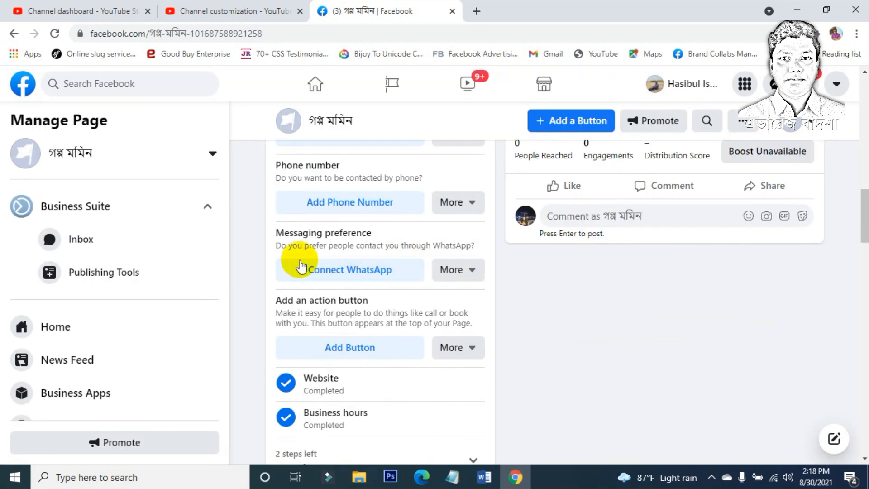
Step: Open Connect WhatsApp and close it without sending a code
{"action": "left_click", "coordinate": [335, 272]}
{"action": "scroll", "coordinate": [334, 271], "scroll_direction": "down", "scroll_amount": 3}
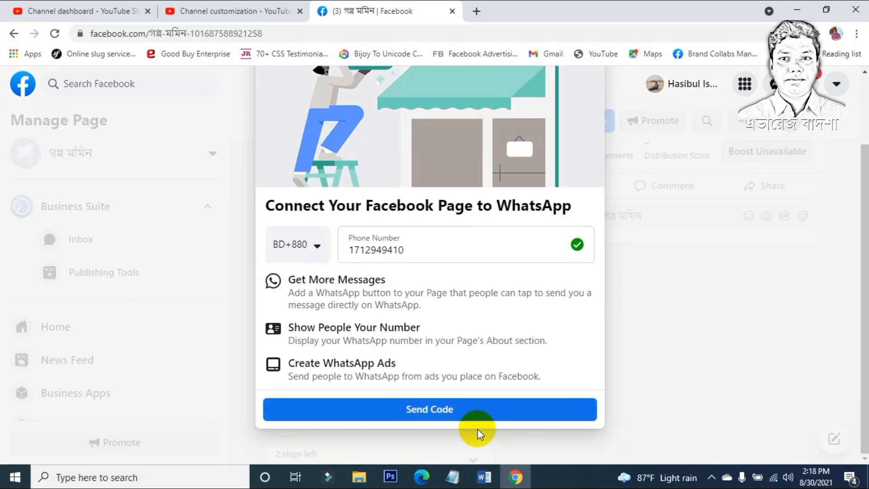
{"action": "scroll", "coordinate": [450, 429], "scroll_direction": "up", "scroll_amount": 3}
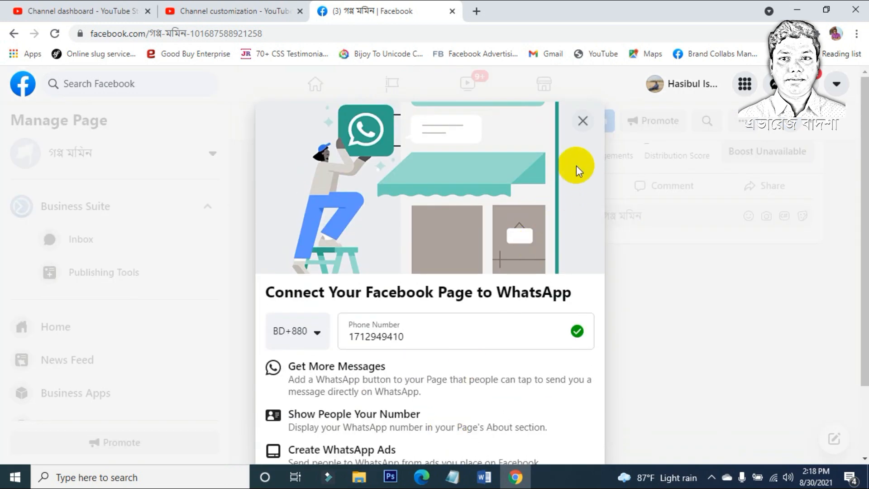
{"action": "left_click", "coordinate": [582, 121]}
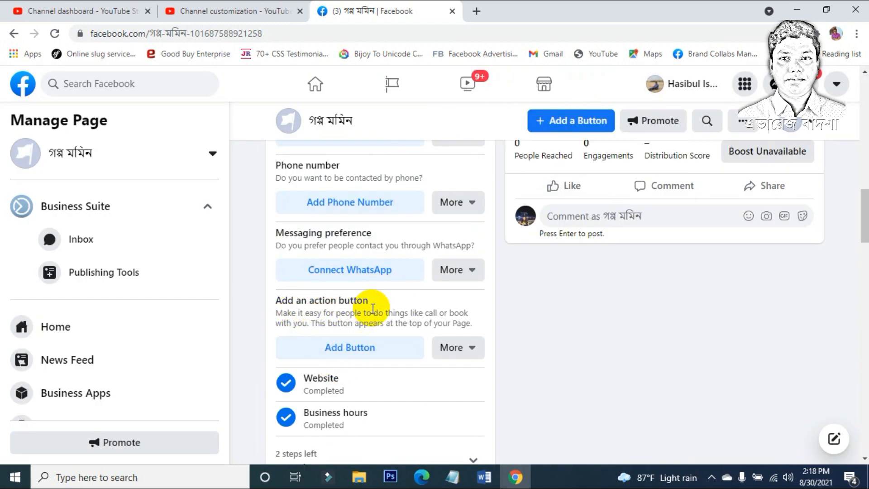
Step: Add a Follow action button to the Page and expand the Introduce Your Page checklist section
{"action": "left_click", "coordinate": [362, 349]}
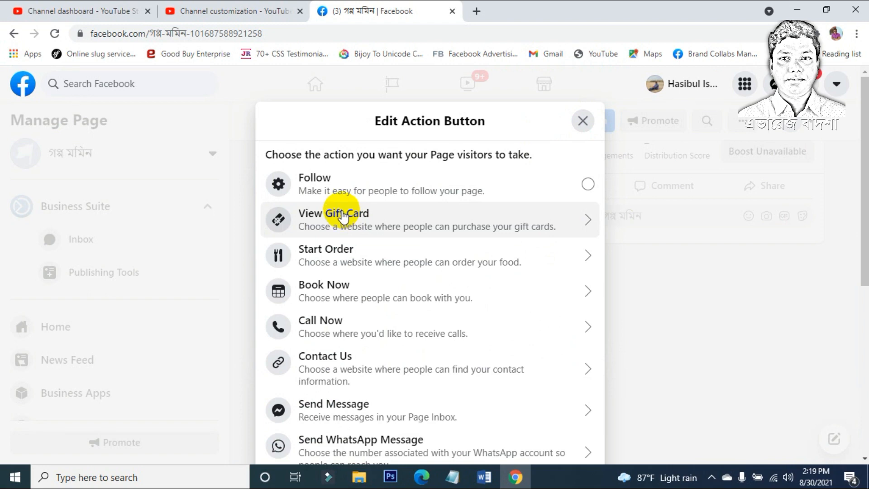
{"action": "left_click", "coordinate": [447, 185]}
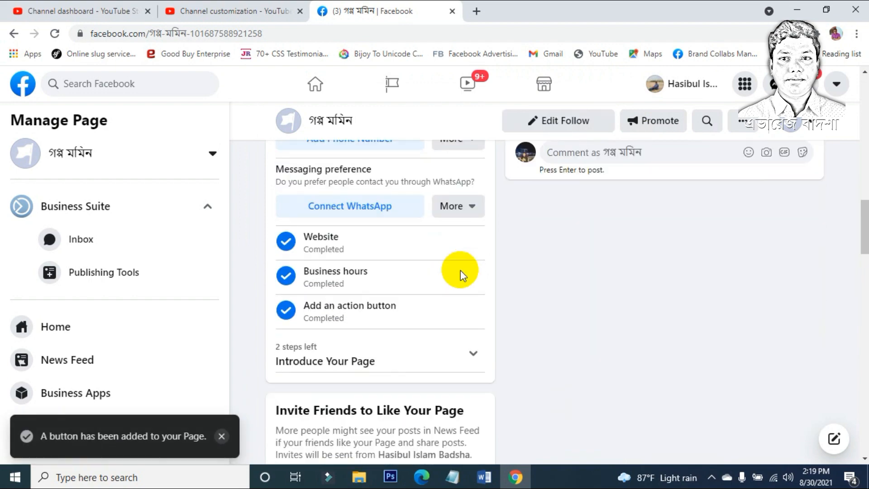
{"action": "scroll", "coordinate": [475, 258], "scroll_direction": "up", "scroll_amount": 10}
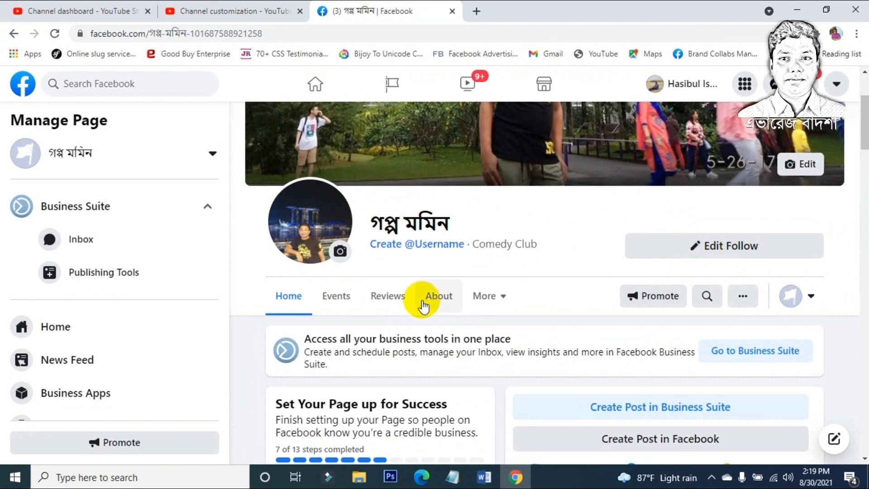
{"action": "scroll", "coordinate": [422, 303], "scroll_direction": "down", "scroll_amount": 12}
{"action": "scroll", "coordinate": [422, 301], "scroll_direction": "up", "scroll_amount": 6}
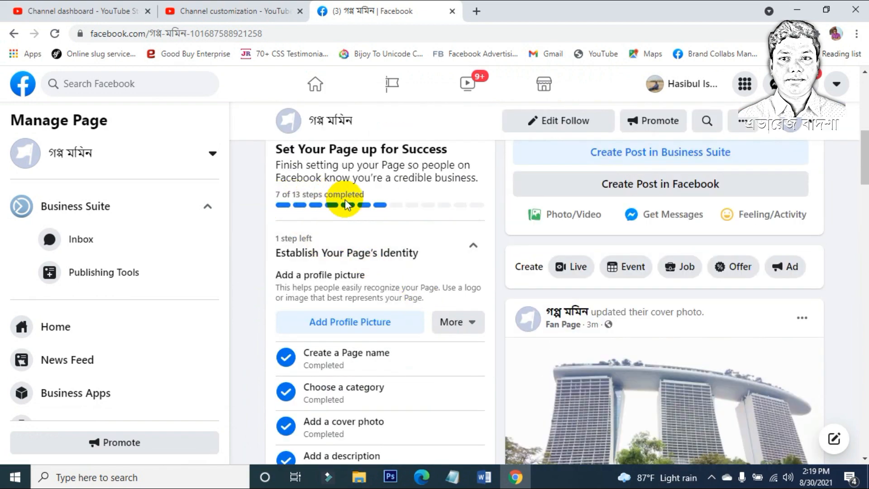
{"action": "scroll", "coordinate": [400, 344], "scroll_direction": "down", "scroll_amount": 10}
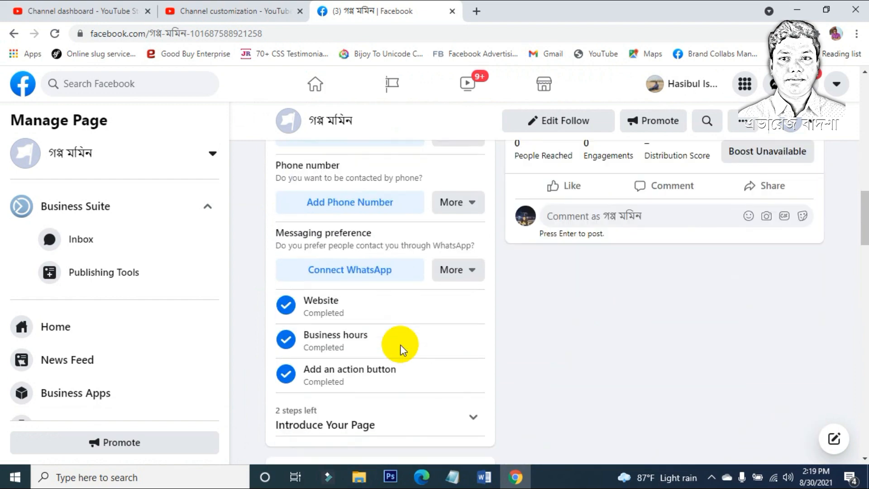
{"action": "scroll", "coordinate": [400, 343], "scroll_direction": "down", "scroll_amount": 3}
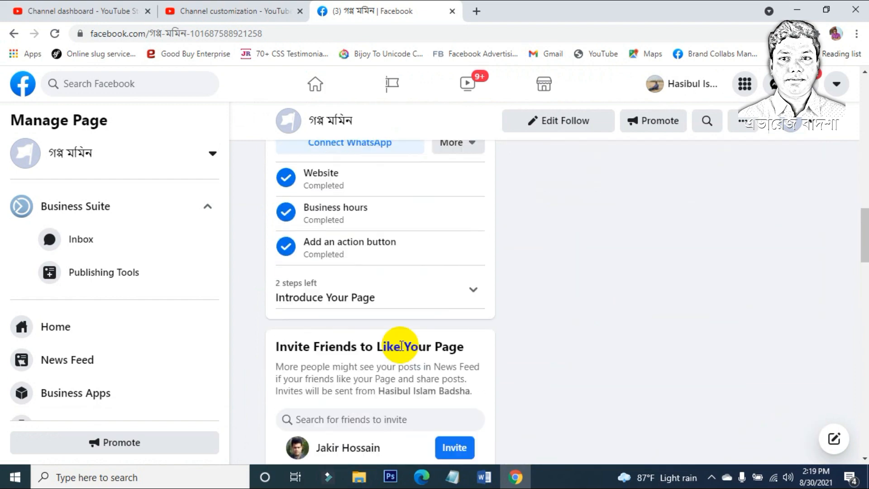
{"action": "left_click", "coordinate": [402, 299]}
{"action": "scroll", "coordinate": [400, 300], "scroll_direction": "down", "scroll_amount": 1}
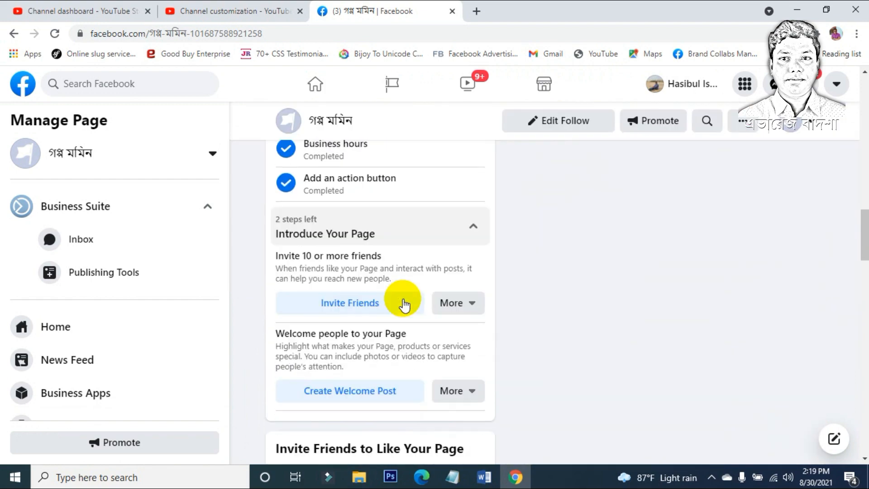
Step: Open the invite-friends list filtered to the ফরিদপুরের মেধাবী friend group
{"action": "left_click", "coordinate": [352, 303]}
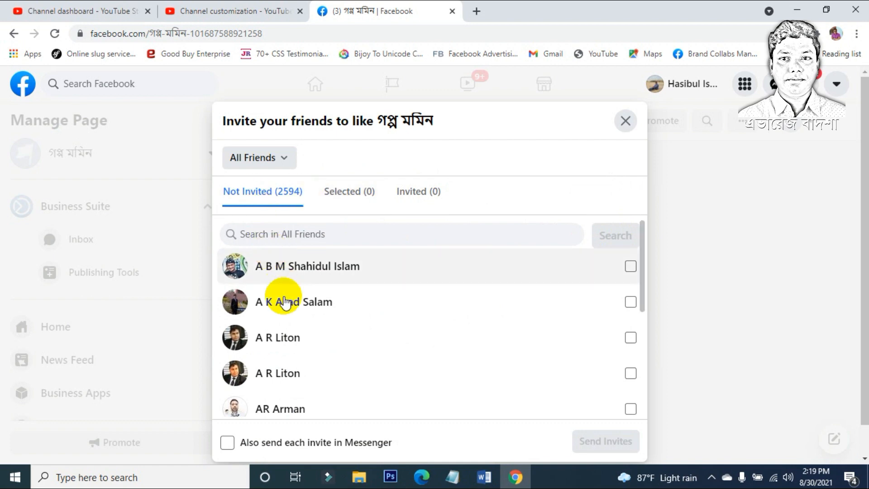
{"action": "left_click", "coordinate": [282, 164]}
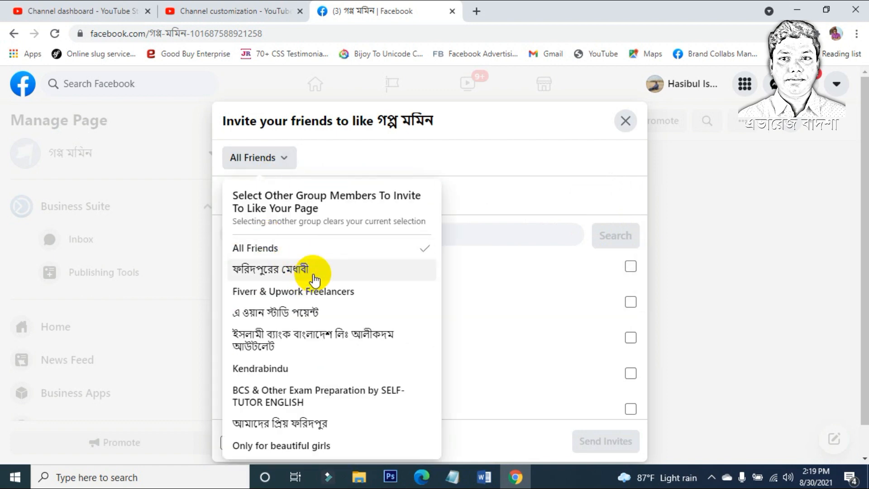
{"action": "left_click", "coordinate": [313, 274]}
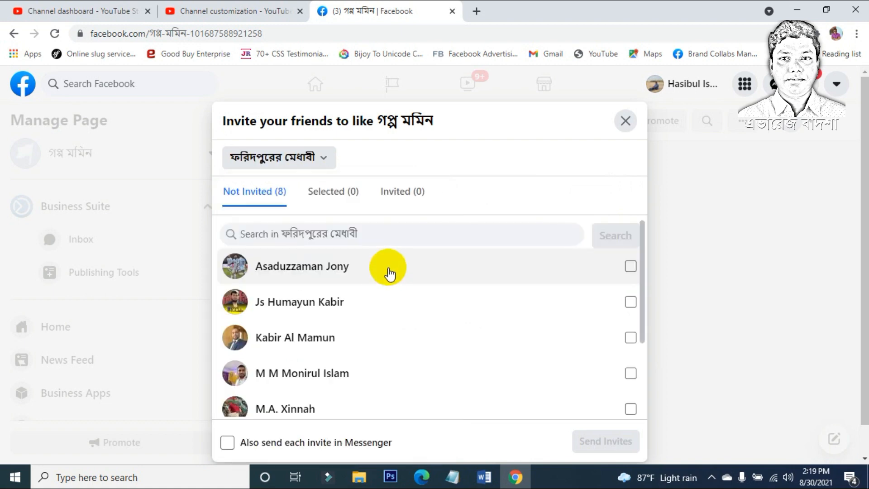
Step: Select all eight group members, include Messenger delivery, and send the invites
{"action": "left_click", "coordinate": [629, 267]}
{"action": "left_click", "coordinate": [629, 302]}
{"action": "left_click", "coordinate": [629, 338]}
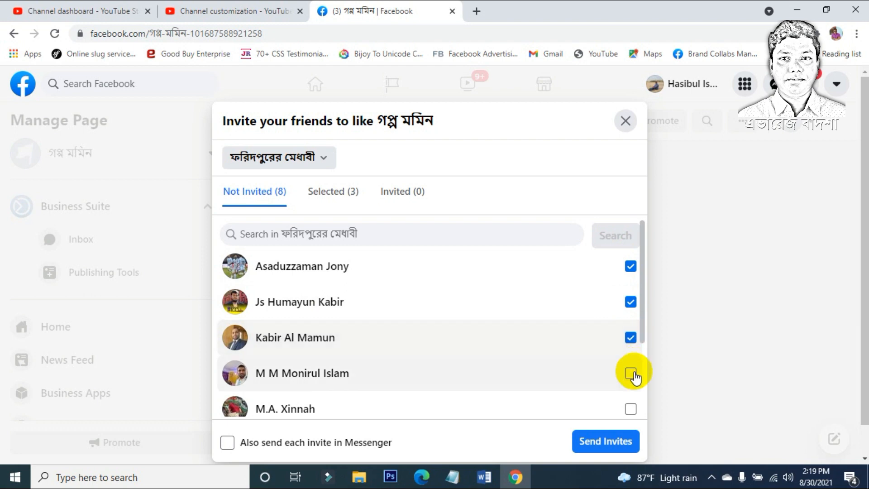
{"action": "left_click", "coordinate": [630, 374]}
{"action": "left_click", "coordinate": [630, 408]}
{"action": "scroll", "coordinate": [588, 371], "scroll_direction": "down", "scroll_amount": 3}
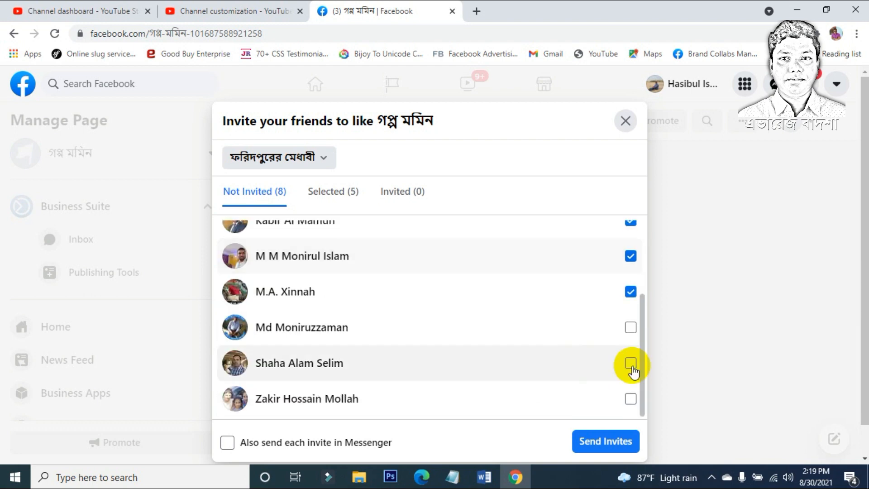
{"action": "left_click", "coordinate": [627, 334]}
{"action": "left_click", "coordinate": [632, 361]}
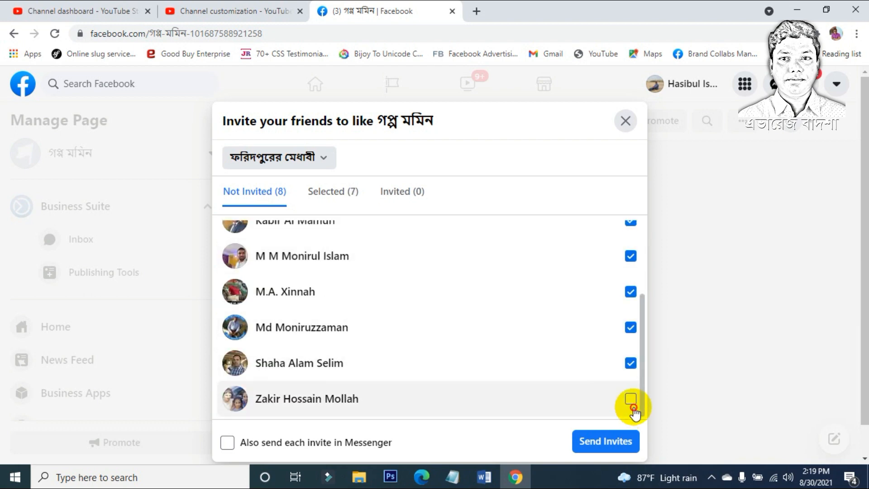
{"action": "left_click", "coordinate": [631, 405]}
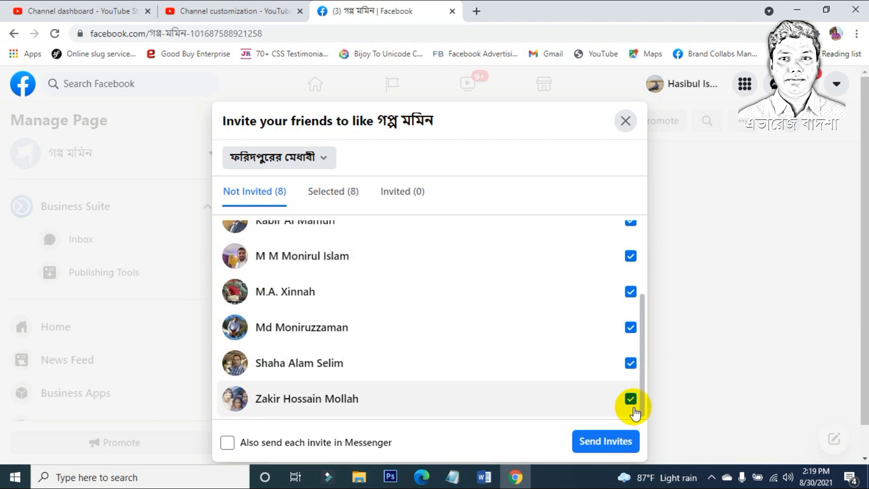
{"action": "left_click", "coordinate": [228, 443]}
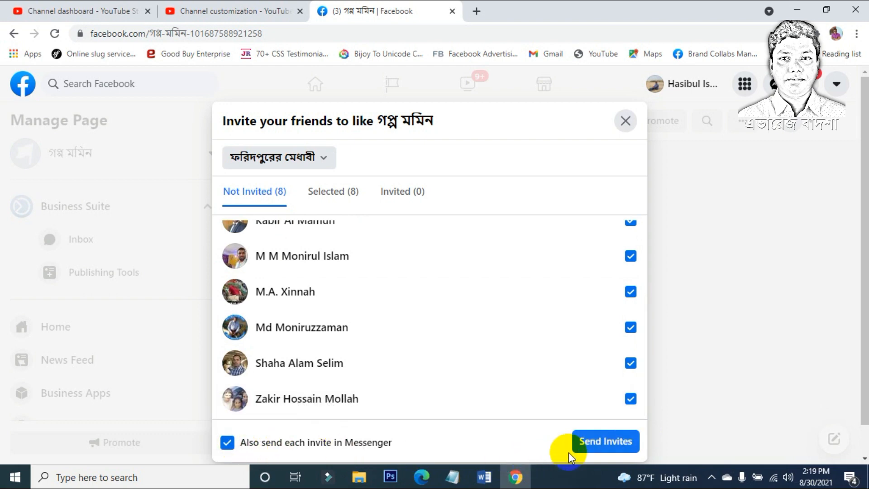
{"action": "left_click", "coordinate": [596, 446]}
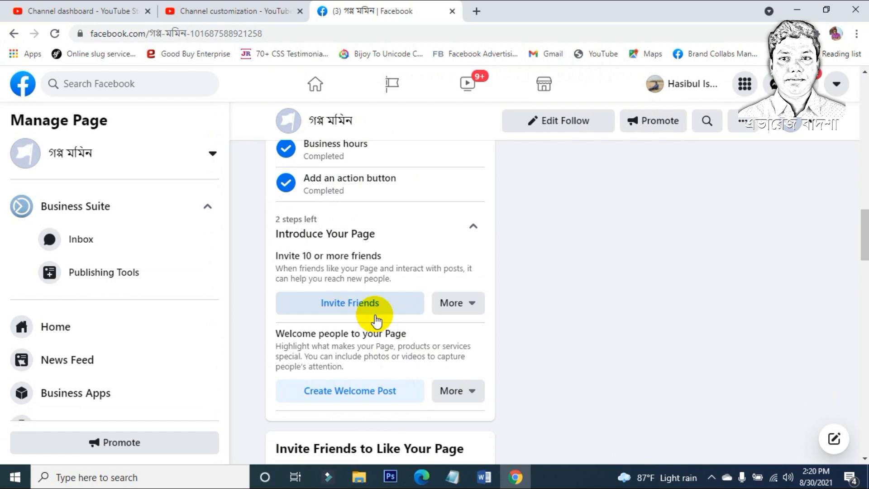
Step: Start a welcome post and copy the description from the YouTube channel customization page
{"action": "left_click", "coordinate": [361, 392]}
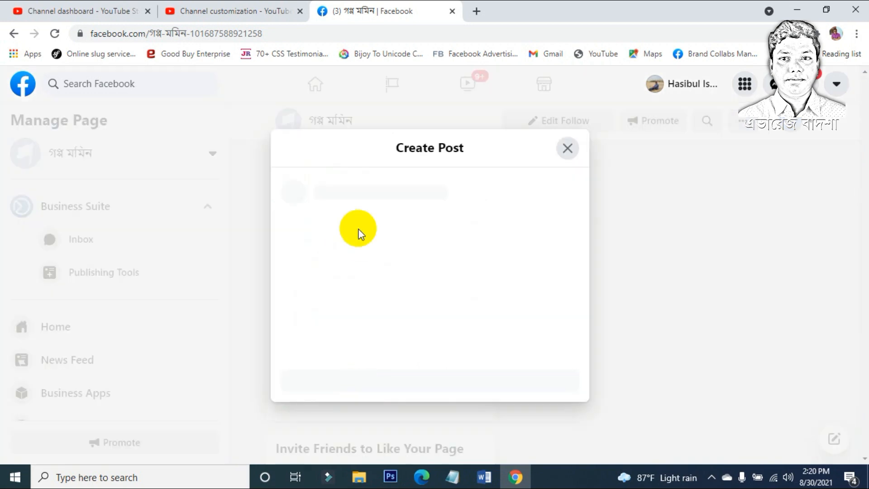
{"action": "left_click", "coordinate": [232, 10]}
{"action": "left_click", "coordinate": [248, 295]}
{"action": "key", "text": "ctrl+a"}
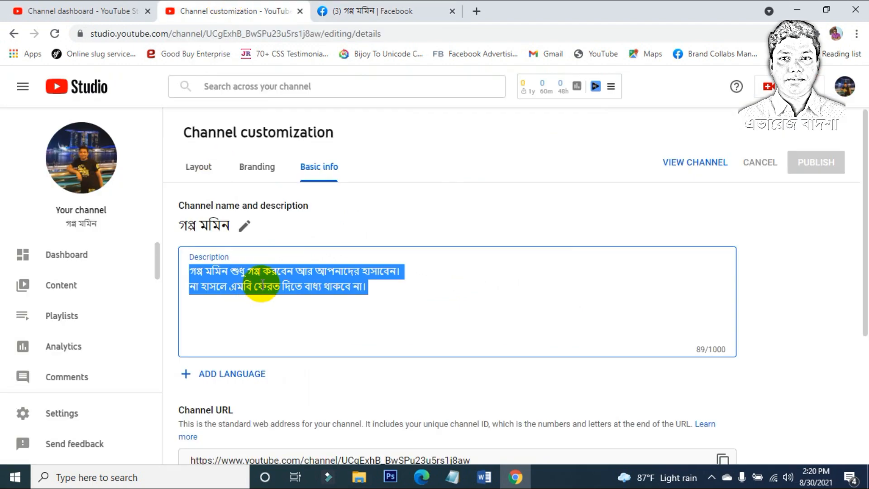
{"action": "key", "text": "ctrl+c"}
Step: Paste the Bengali channel description into the post and publish it to the Page
{"action": "left_click", "coordinate": [382, 10]}
{"action": "left_click", "coordinate": [337, 240]}
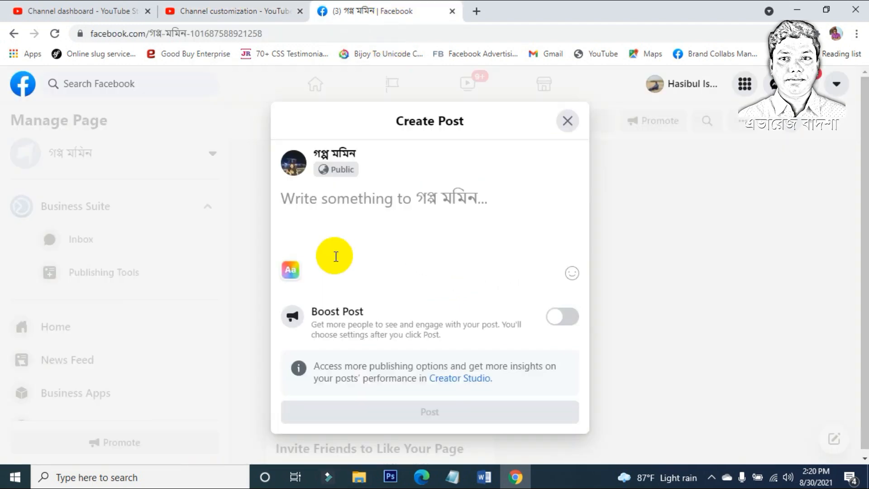
{"action": "key", "text": "ctrl+v"}
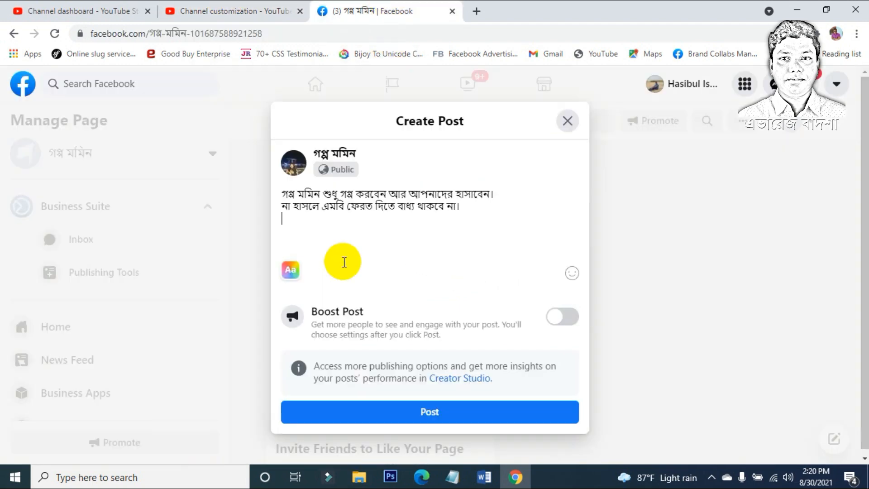
{"action": "left_click", "coordinate": [456, 415]}
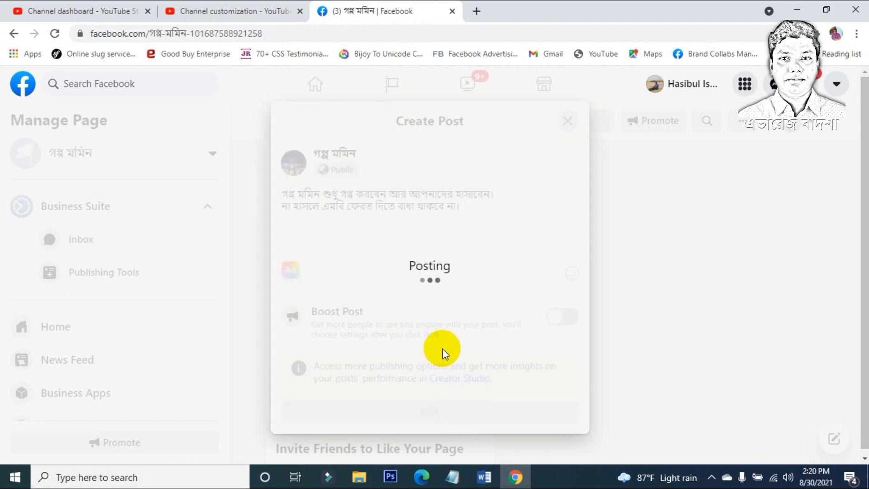
{"action": "scroll", "coordinate": [412, 290], "scroll_direction": "down", "scroll_amount": 5}
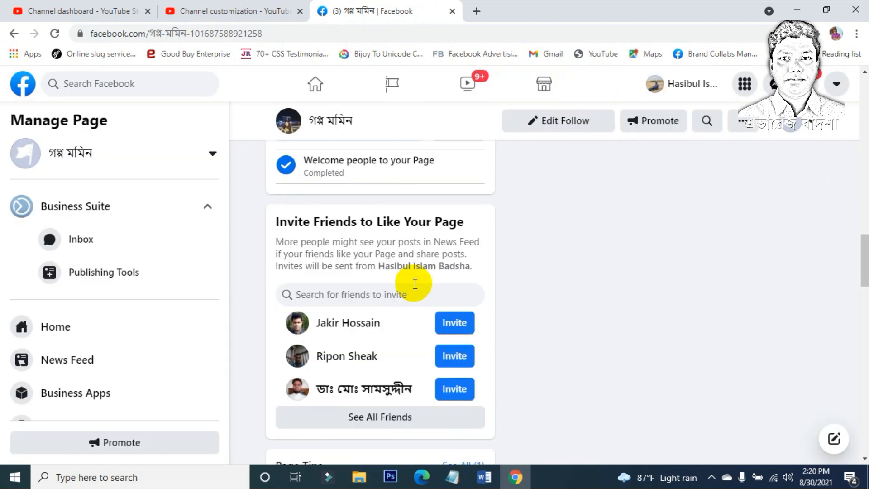
{"action": "scroll", "coordinate": [415, 283], "scroll_direction": "down", "scroll_amount": 5}
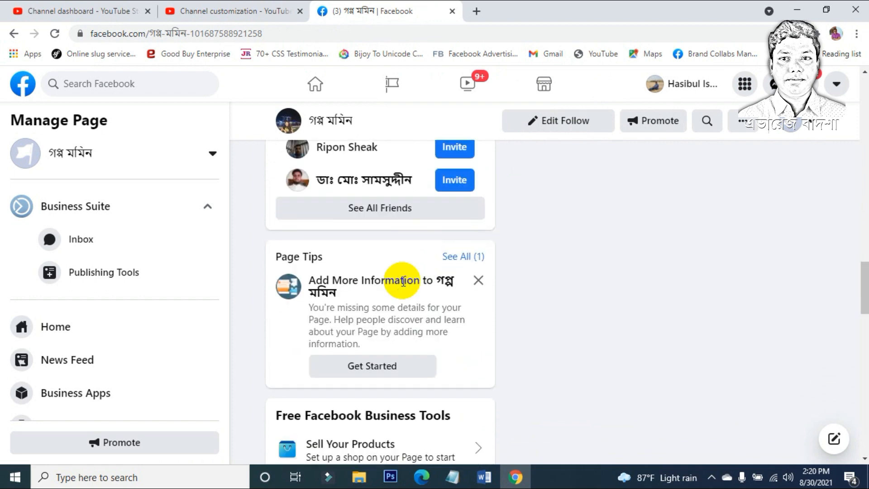
{"action": "scroll", "coordinate": [403, 280], "scroll_direction": "down", "scroll_amount": 2}
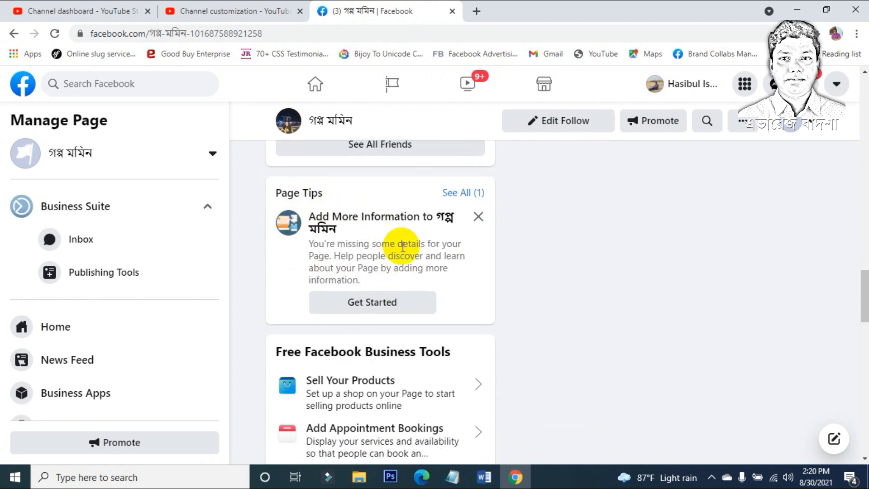
{"action": "left_click", "coordinate": [381, 302]}
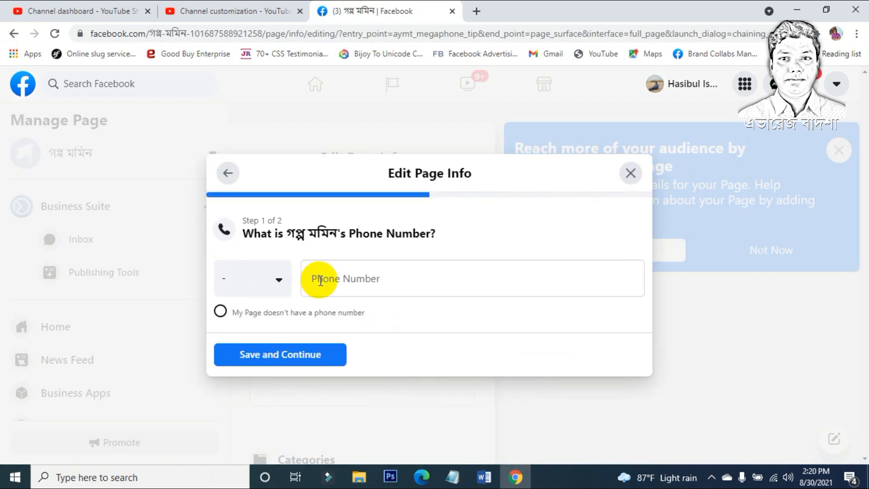
{"action": "left_click", "coordinate": [272, 288]}
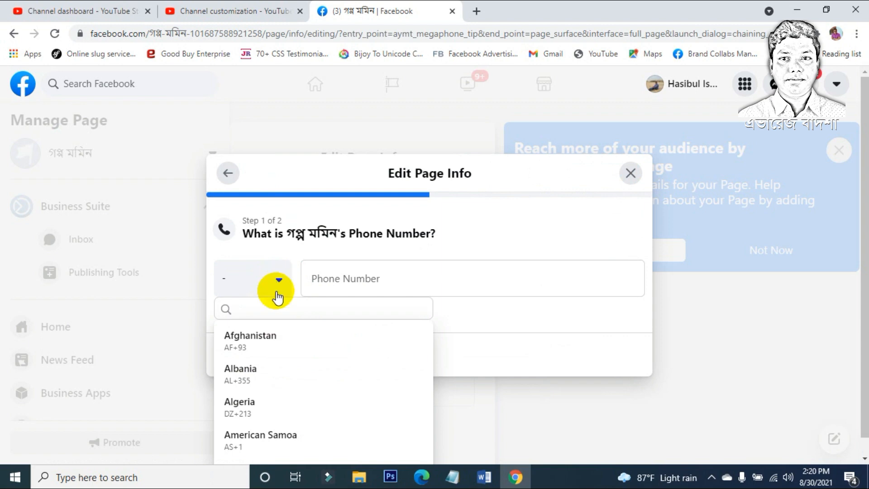
{"action": "type", "text": "bang"}
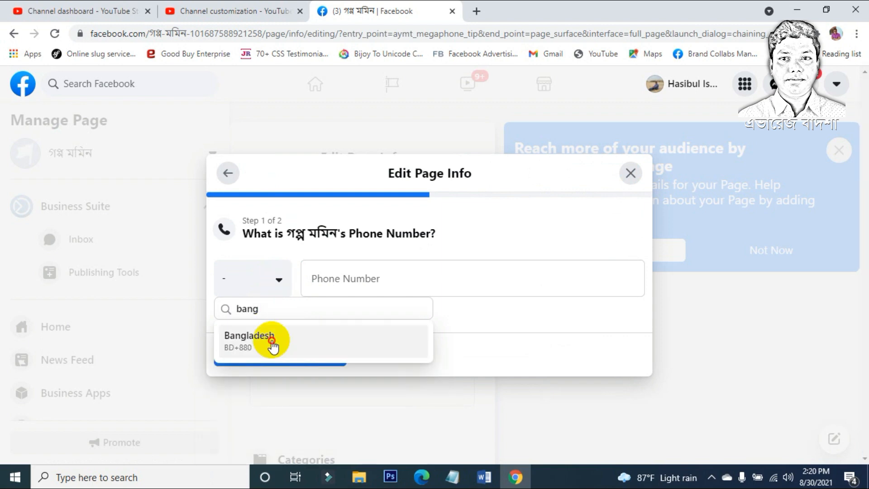
{"action": "left_click", "coordinate": [272, 343]}
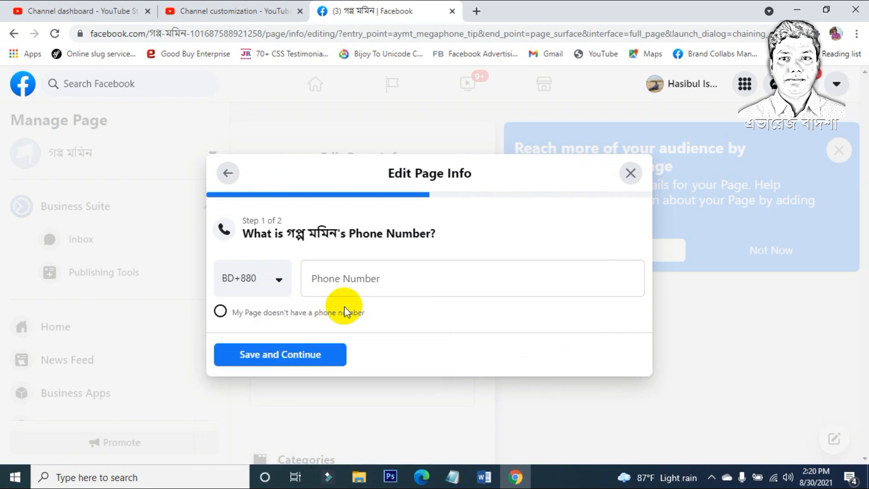
{"action": "left_click", "coordinate": [362, 285]}
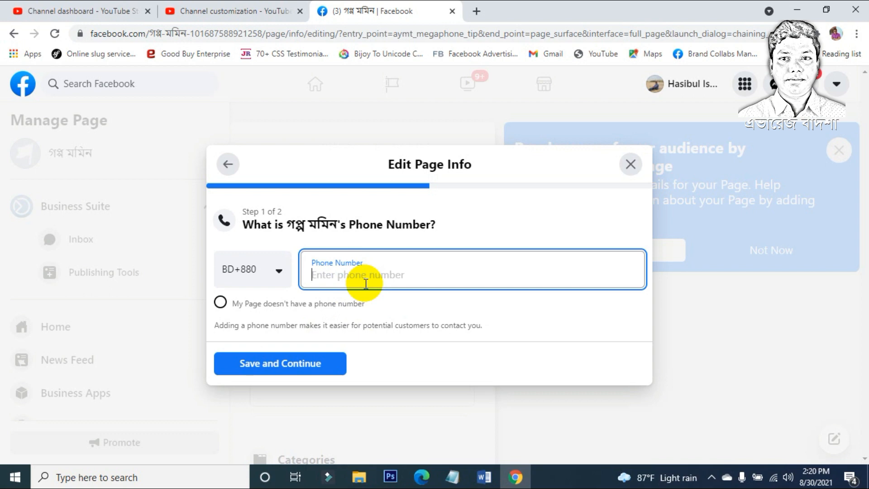
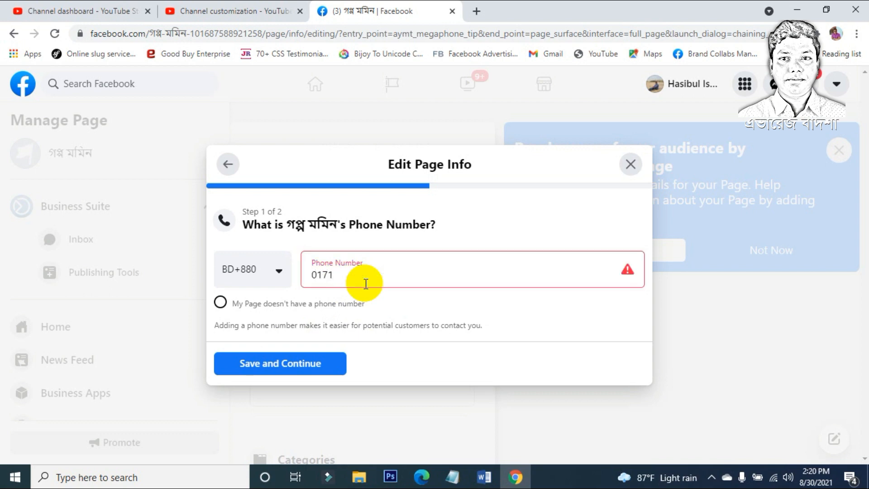
{"action": "left_click", "coordinate": [287, 361]}
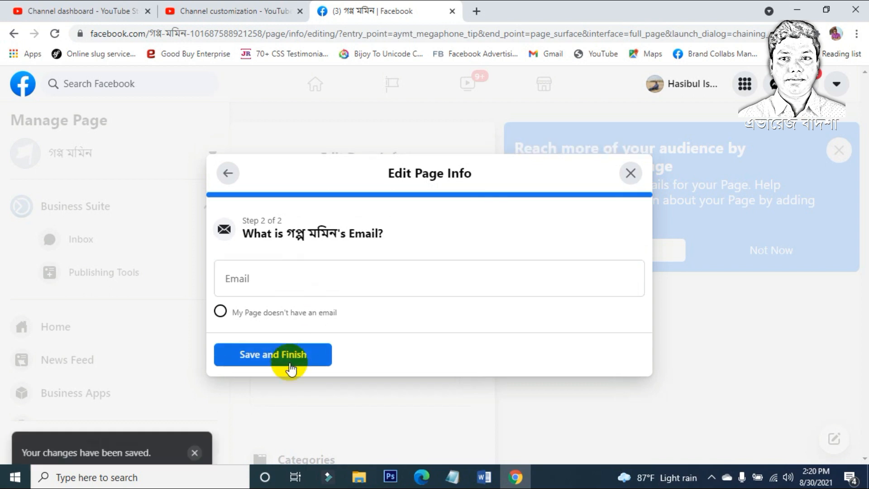
Step: Enter the Page's contact email address, save and finish, and dismiss the dialog
{"action": "left_click", "coordinate": [267, 289]}
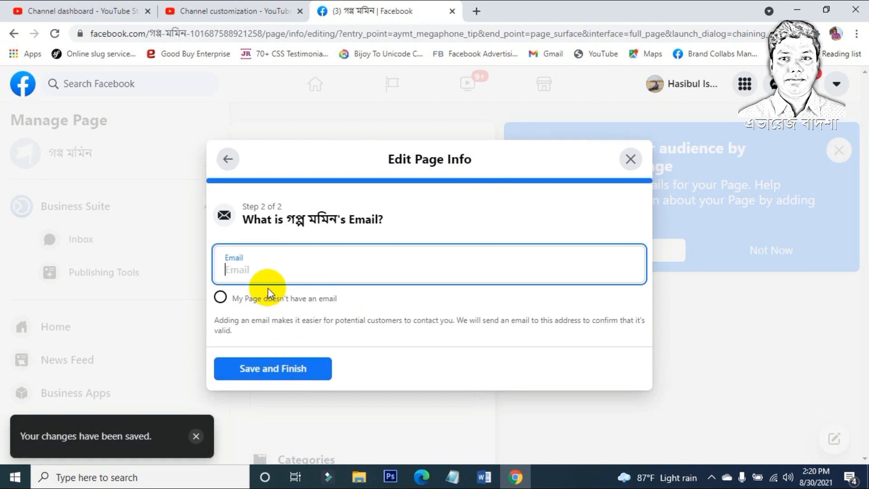
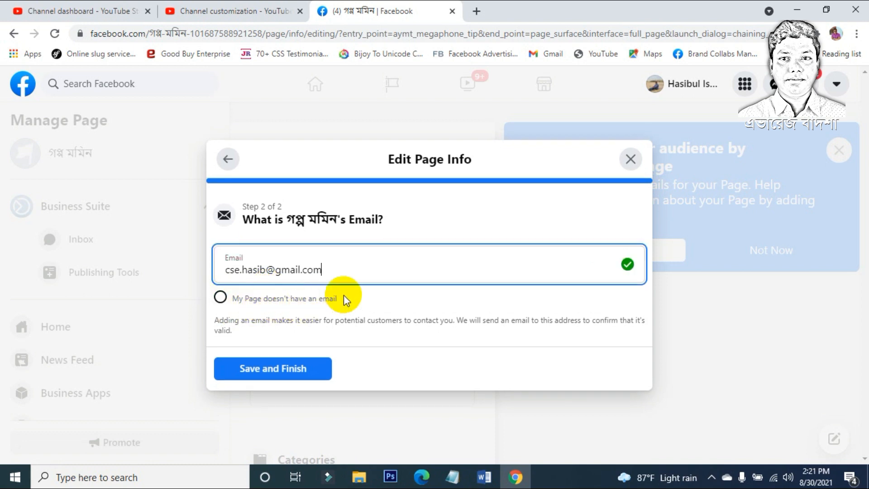
{"action": "left_click", "coordinate": [284, 372]}
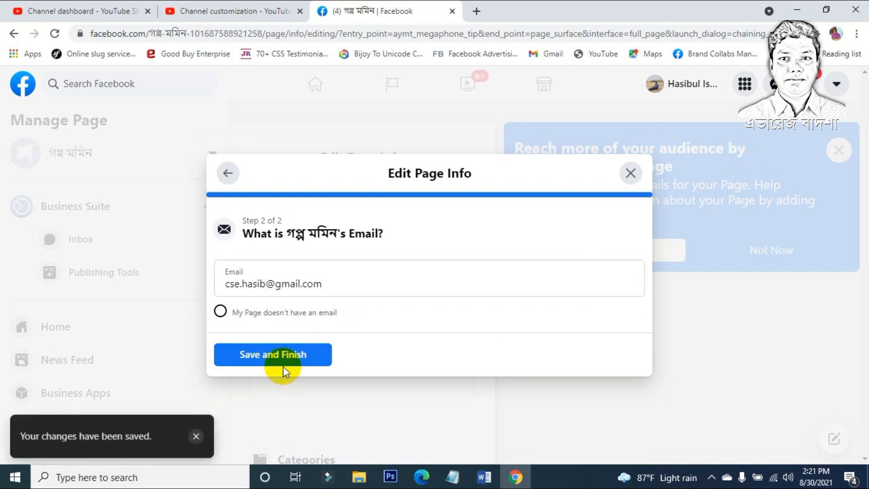
{"action": "left_click", "coordinate": [276, 353]}
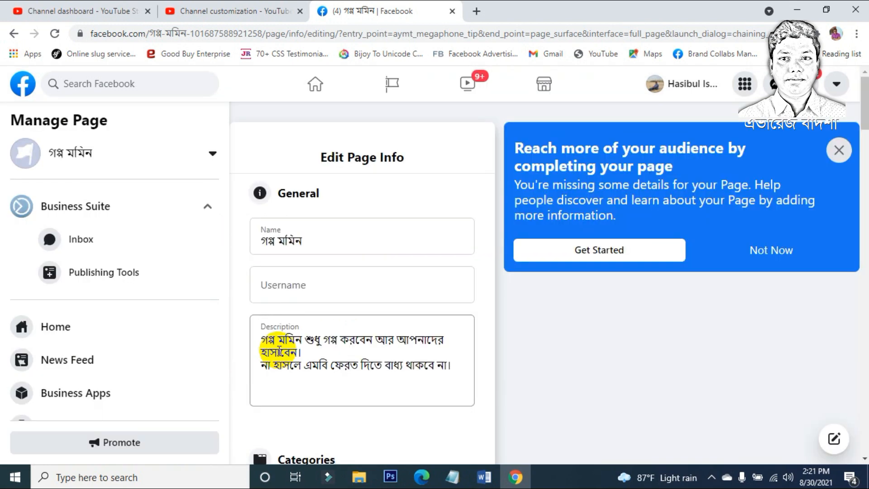
{"action": "scroll", "coordinate": [342, 335], "scroll_direction": "down", "scroll_amount": 5}
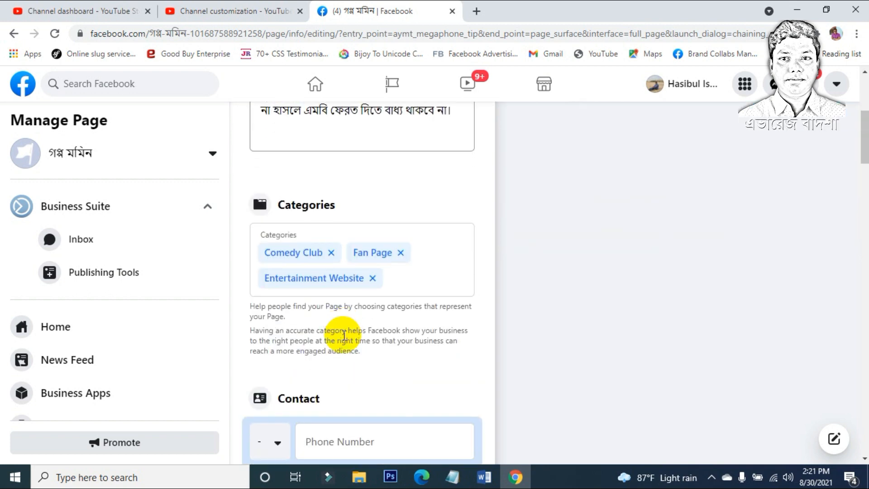
{"action": "scroll", "coordinate": [344, 336], "scroll_direction": "down", "scroll_amount": 5}
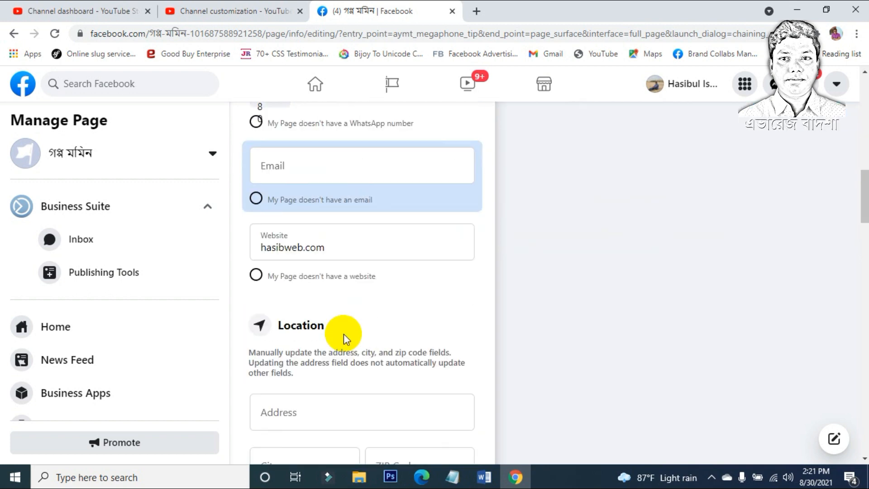
{"action": "scroll", "coordinate": [343, 333], "scroll_direction": "down", "scroll_amount": 20}
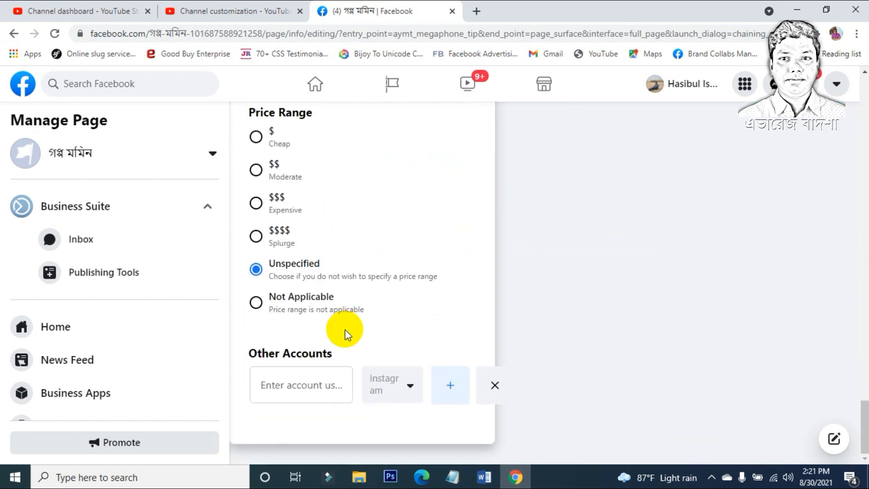
{"action": "scroll", "coordinate": [345, 330], "scroll_direction": "up", "scroll_amount": 20}
{"action": "scroll", "coordinate": [349, 328], "scroll_direction": "up", "scroll_amount": 10}
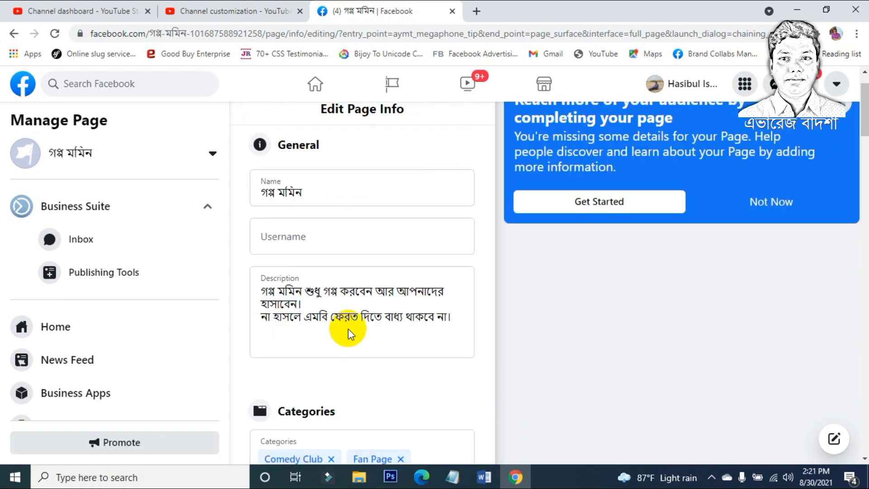
{"action": "left_click", "coordinate": [330, 226]}
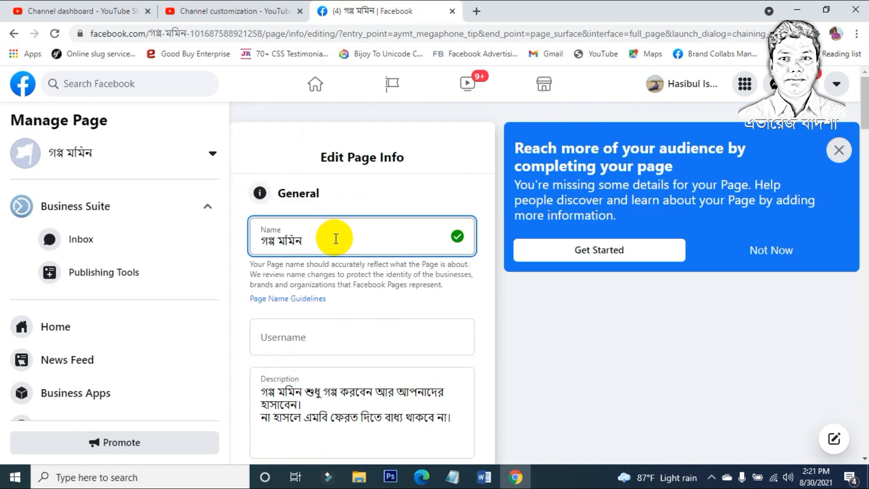
{"action": "left_click", "coordinate": [362, 343]}
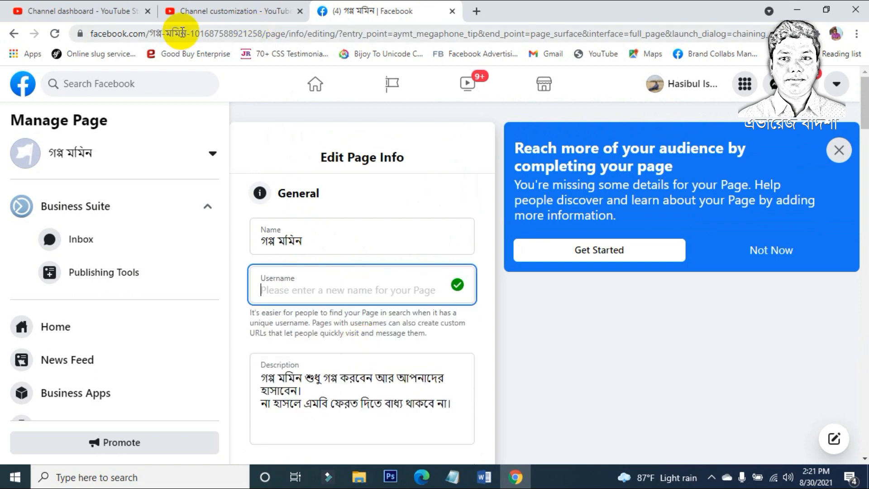
{"action": "left_click_drag", "start_coordinate": [160, 37], "coordinate": [10, 35]}
{"action": "key", "text": "ctrl+c"}
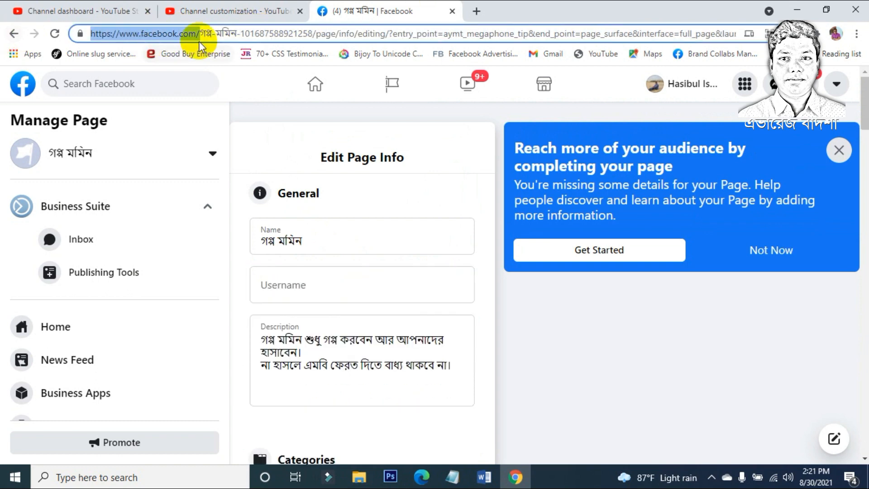
Step: Open the creator's other Facebook Page by its username address in a new tab, then return to the comedy page
{"action": "left_click", "coordinate": [474, 13]}
{"action": "key", "text": "ctrl+v"}
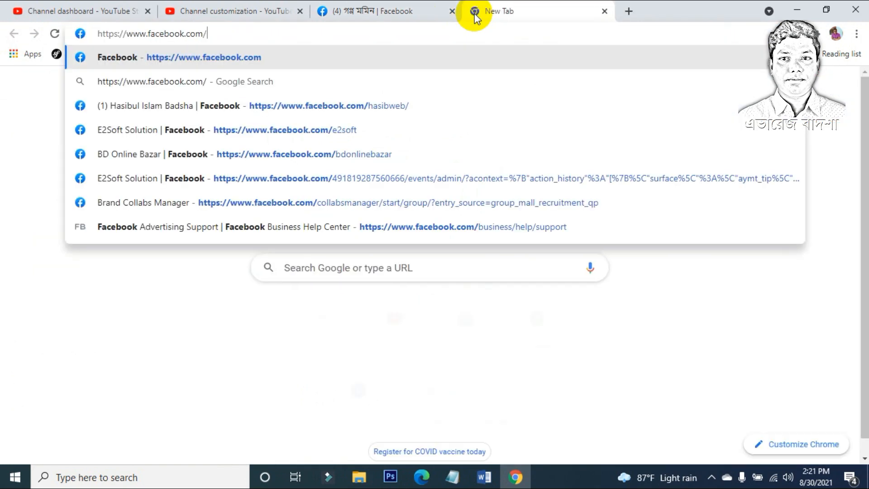
{"action": "type", "text": "hasibweb/"}
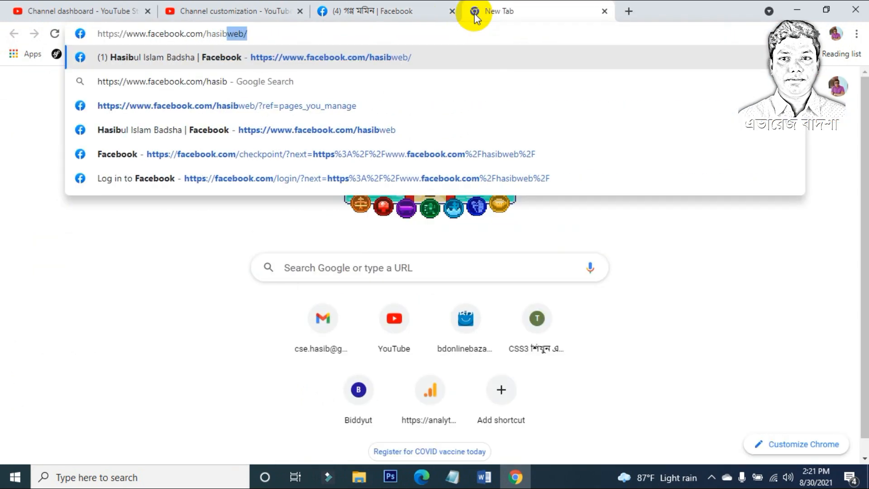
{"action": "key", "text": "Return"}
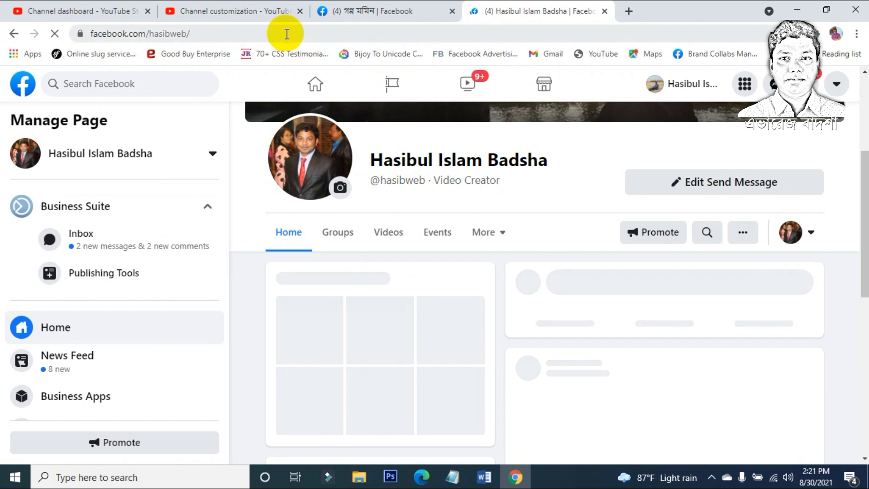
{"action": "left_click", "coordinate": [367, 11]}
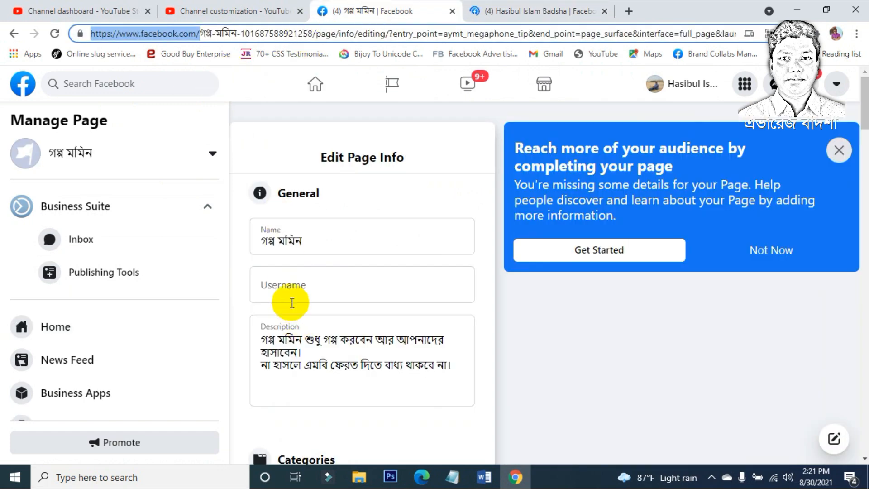
Step: Enter goppomomin as the Page's username and let it validate
{"action": "left_click", "coordinate": [294, 288]}
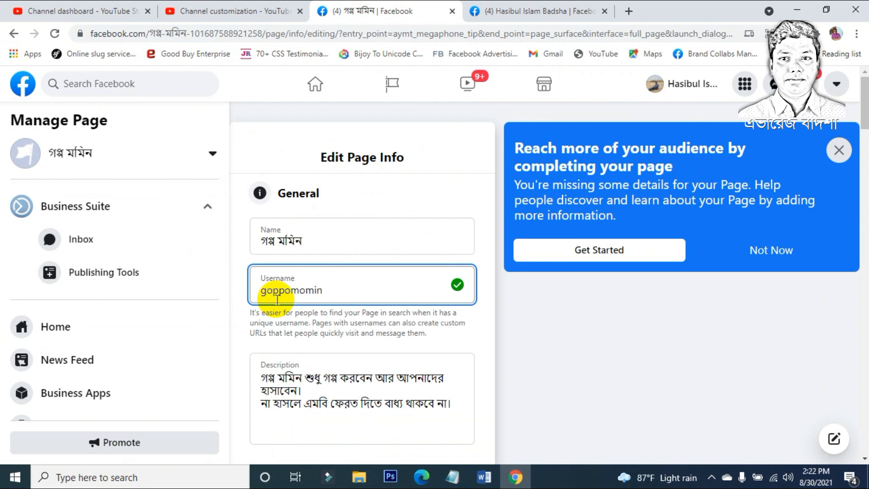
{"action": "left_click", "coordinate": [373, 321]}
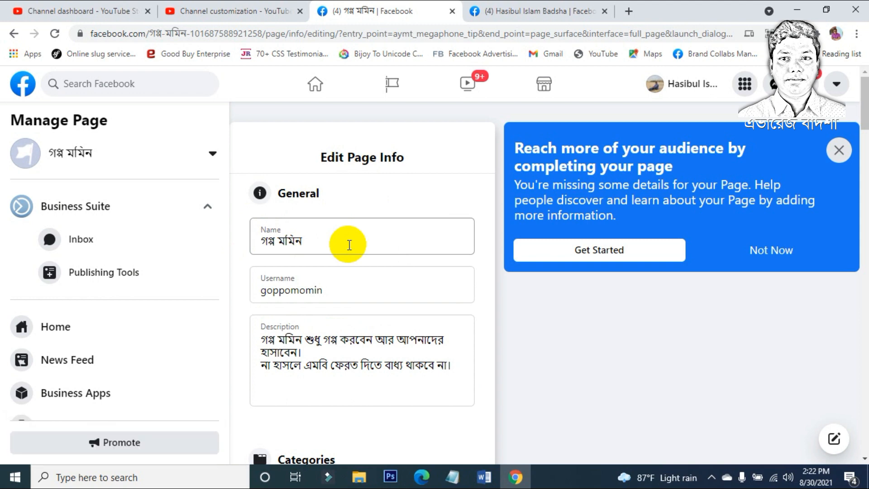
{"action": "scroll", "coordinate": [338, 238], "scroll_direction": "down", "scroll_amount": 10}
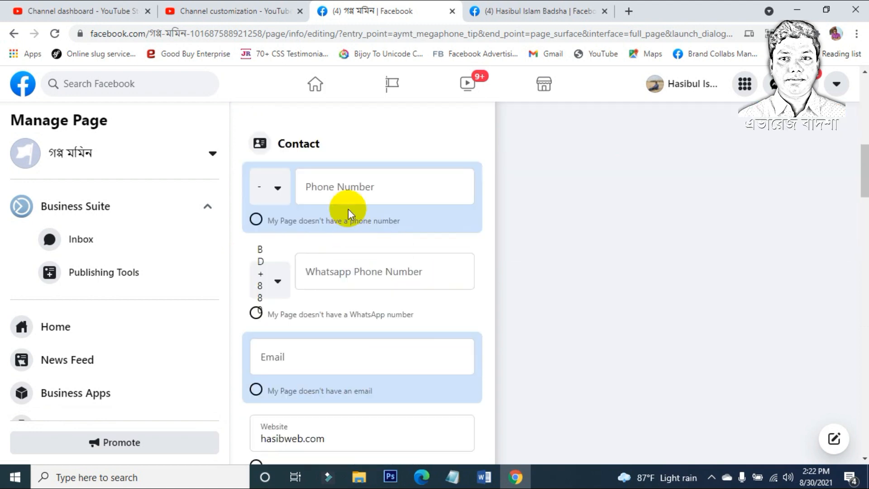
Step: Select the Phone Number field and scroll through the Contact, Hours and QR Code sections
{"action": "left_click", "coordinate": [348, 189]}
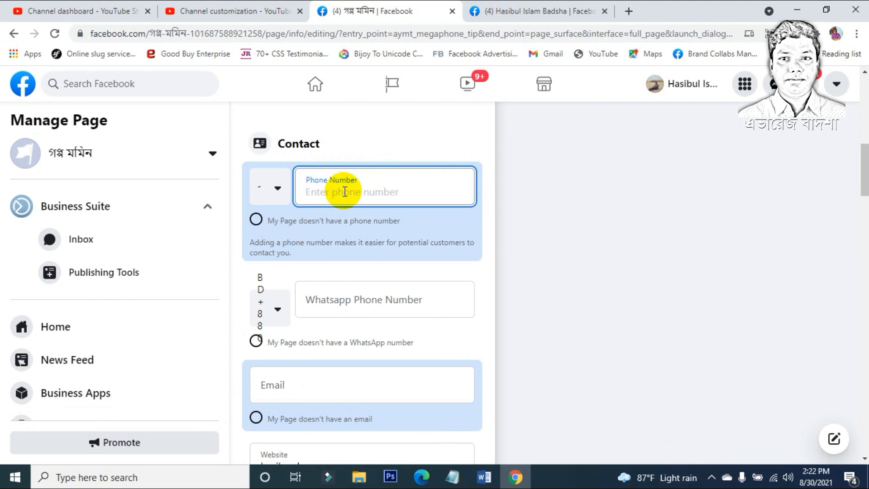
{"action": "scroll", "coordinate": [344, 191], "scroll_direction": "down", "scroll_amount": 15}
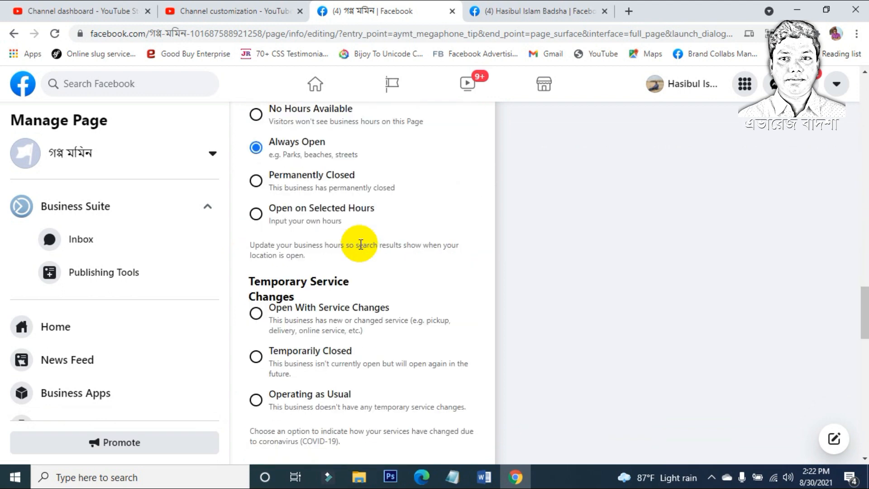
{"action": "scroll", "coordinate": [360, 244], "scroll_direction": "down", "scroll_amount": 15}
{"action": "scroll", "coordinate": [360, 259], "scroll_direction": "up", "scroll_amount": 7}
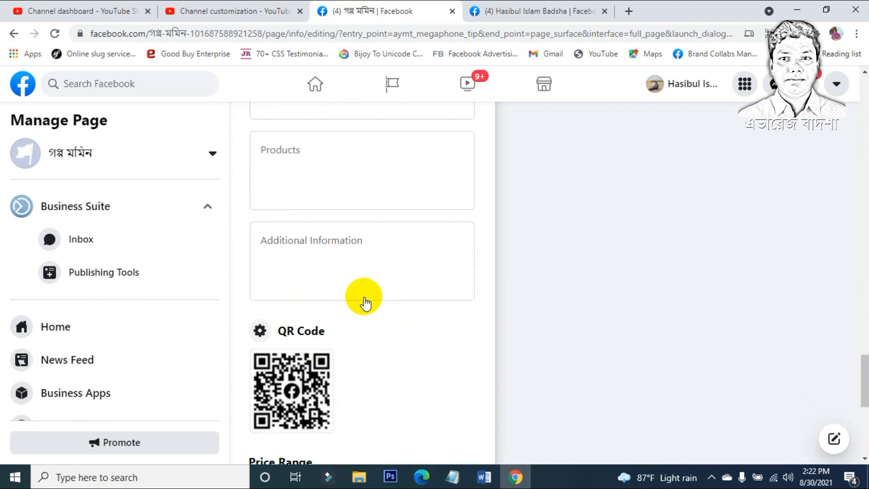
{"action": "scroll", "coordinate": [364, 302], "scroll_direction": "up", "scroll_amount": 10}
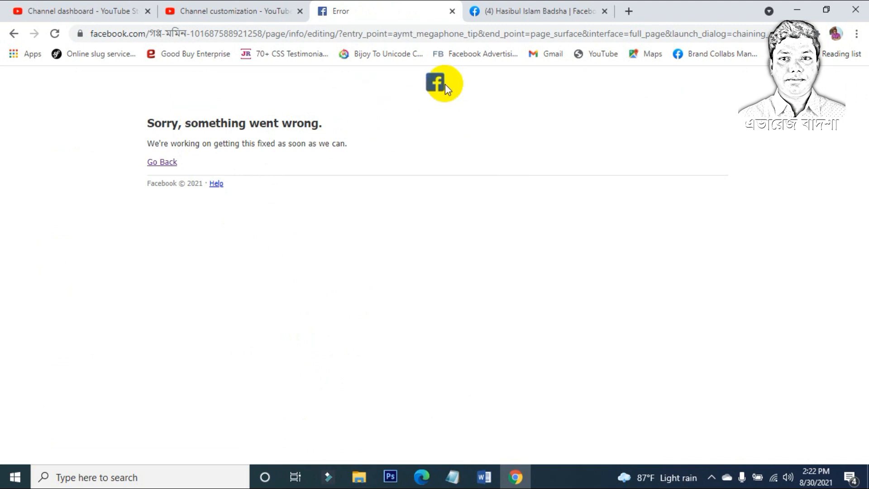
Step: Switch to the working tab and open গপ্প মমিন from the full list of managed Pages
{"action": "left_click", "coordinate": [504, 12]}
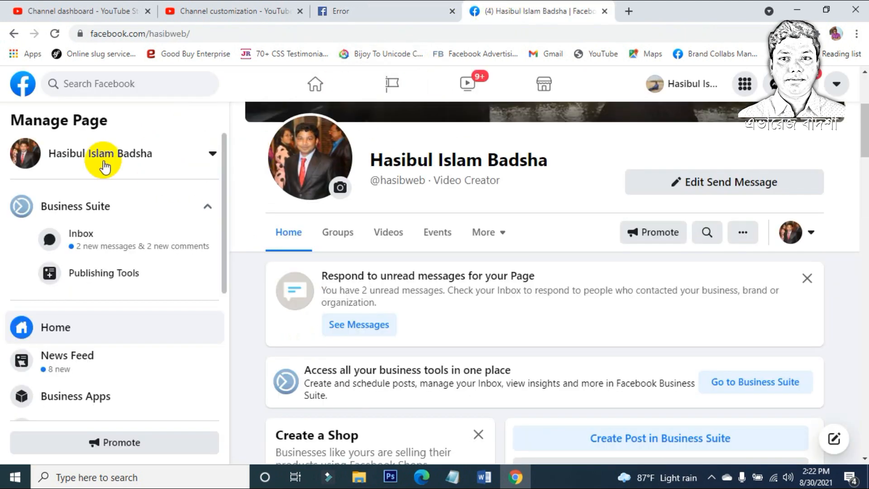
{"action": "left_click", "coordinate": [181, 159]}
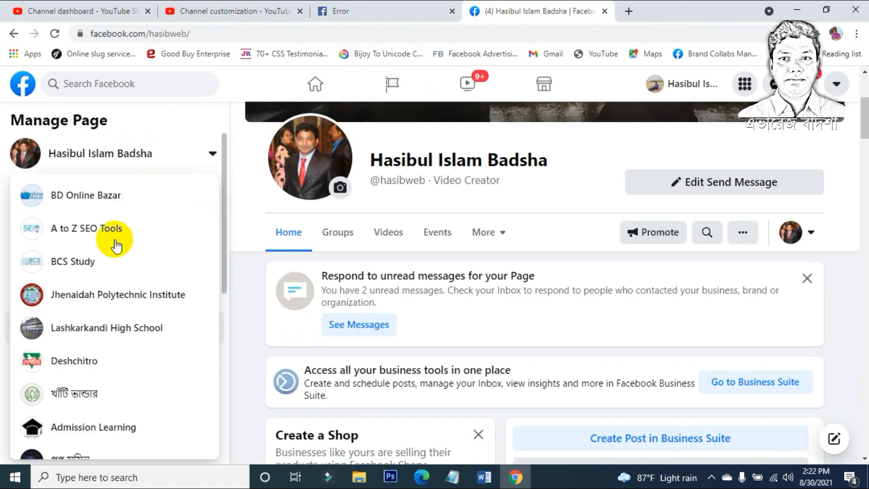
{"action": "scroll", "coordinate": [116, 240], "scroll_direction": "down", "scroll_amount": 2}
{"action": "scroll", "coordinate": [89, 388], "scroll_direction": "down", "scroll_amount": 4}
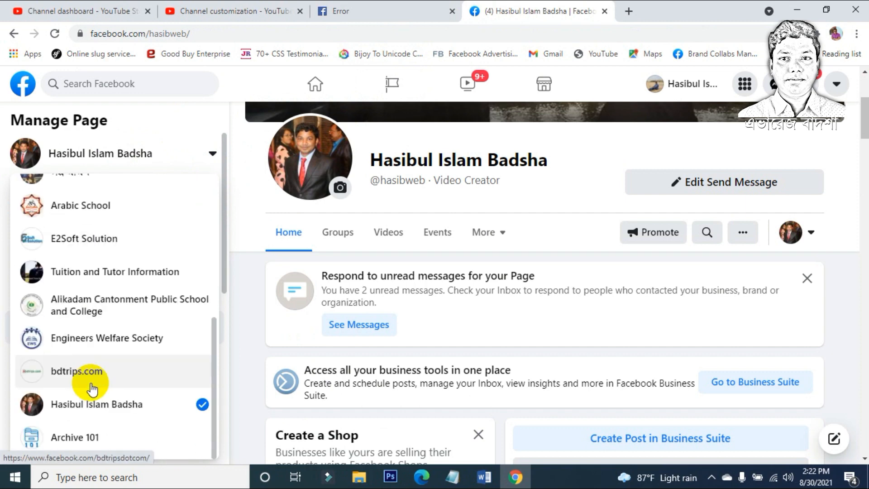
{"action": "left_click", "coordinate": [401, 89]}
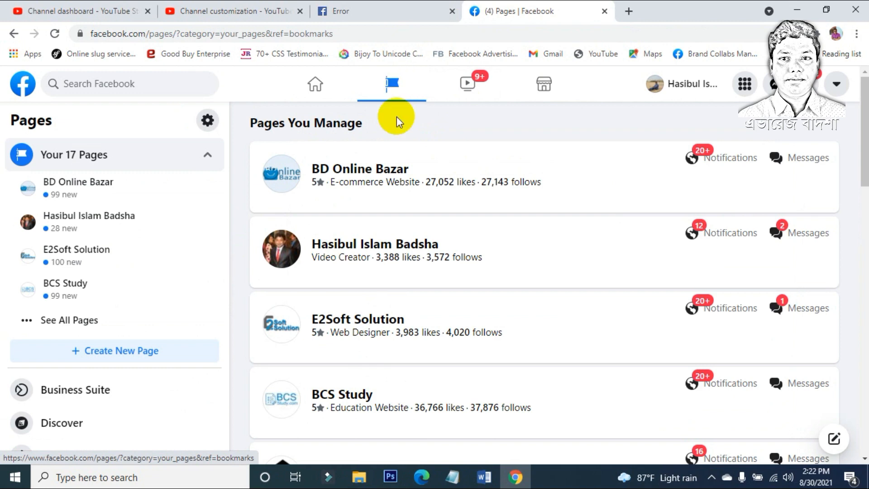
{"action": "scroll", "coordinate": [388, 231], "scroll_direction": "down", "scroll_amount": 15}
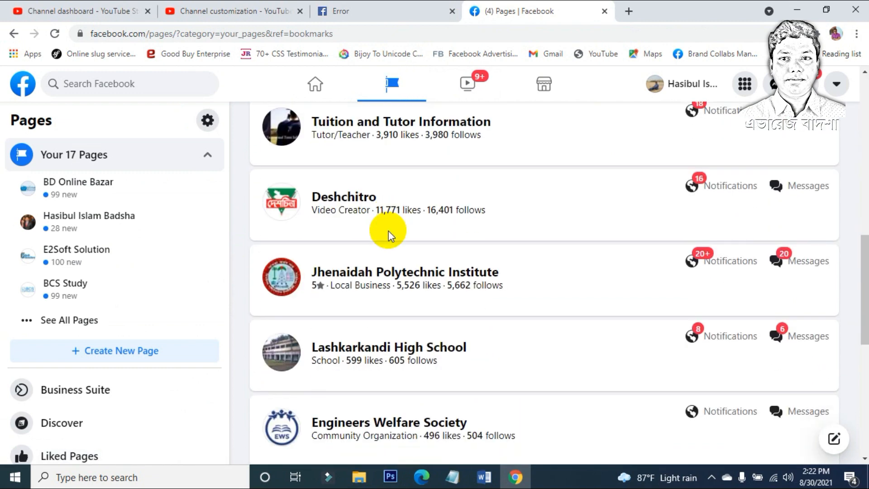
{"action": "scroll", "coordinate": [388, 231], "scroll_direction": "down", "scroll_amount": 4}
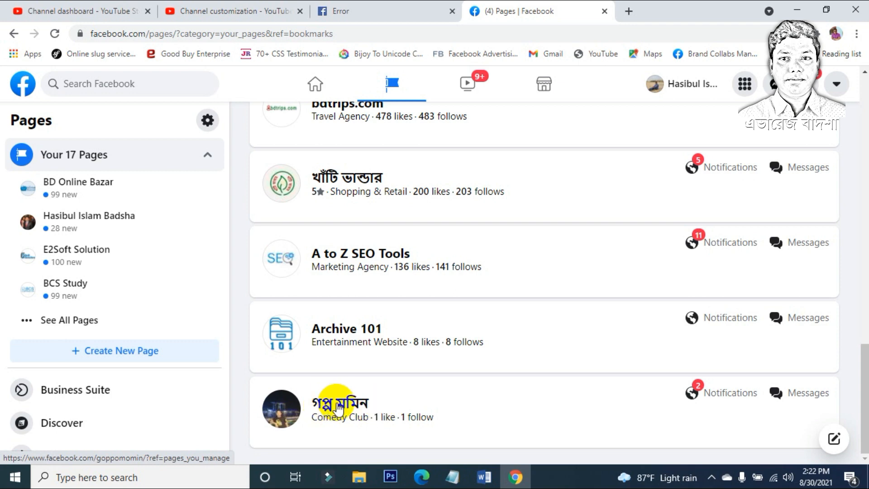
{"action": "left_click", "coordinate": [337, 407]}
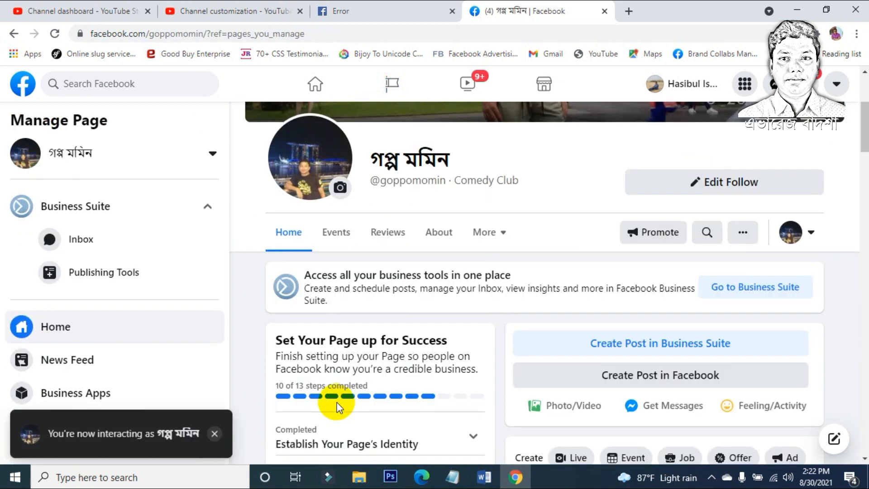
{"action": "scroll", "coordinate": [302, 280], "scroll_direction": "down", "scroll_amount": 3}
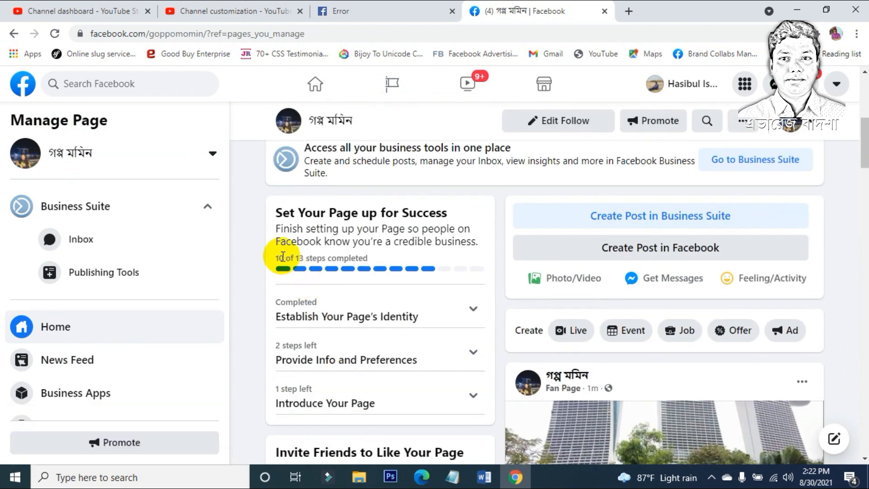
{"action": "left_click_drag", "start_coordinate": [283, 256], "coordinate": [369, 253]}
{"action": "left_click", "coordinate": [373, 279]}
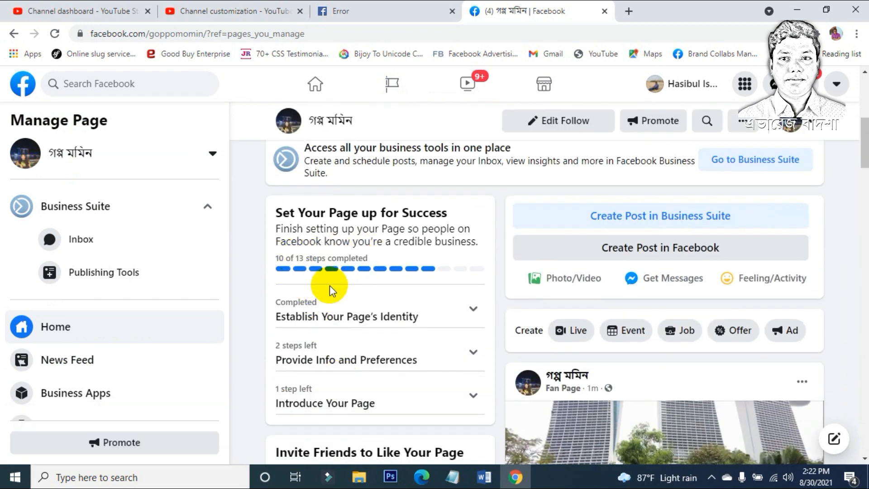
{"action": "scroll", "coordinate": [370, 329], "scroll_direction": "down", "scroll_amount": 10}
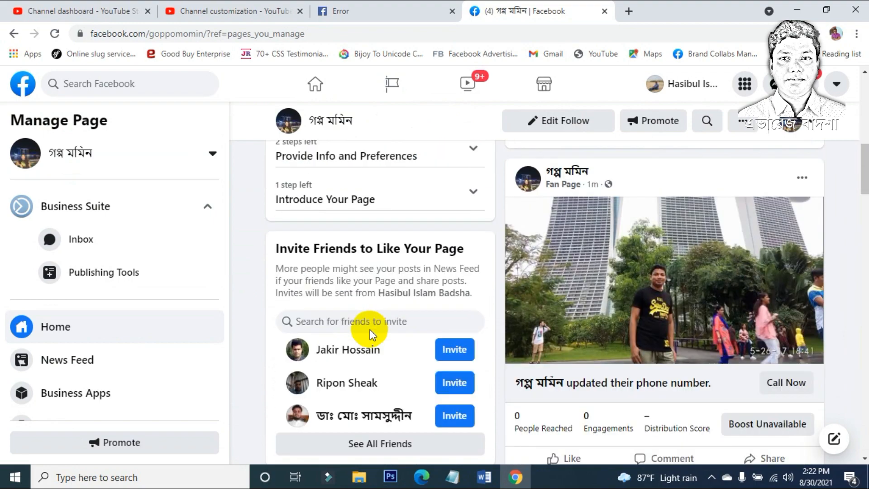
{"action": "scroll", "coordinate": [370, 329], "scroll_direction": "down", "scroll_amount": 15}
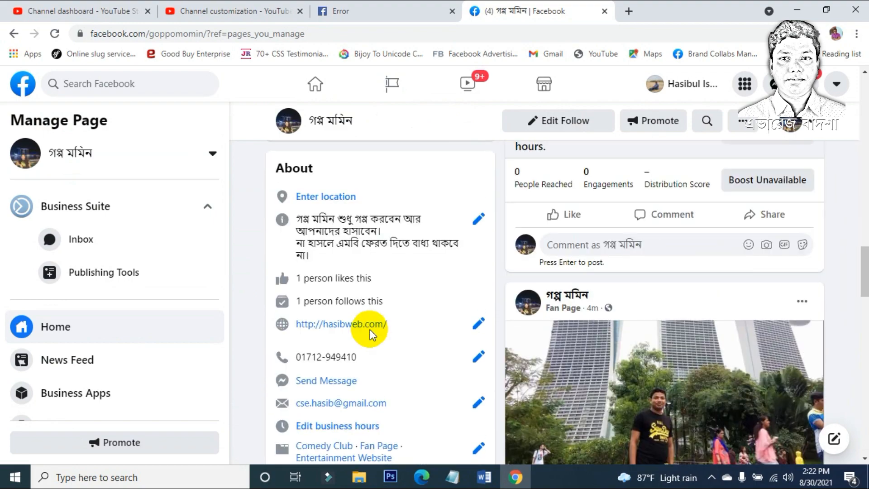
{"action": "scroll", "coordinate": [370, 329], "scroll_direction": "down", "scroll_amount": 2}
{"action": "scroll", "coordinate": [370, 330], "scroll_direction": "up", "scroll_amount": 5}
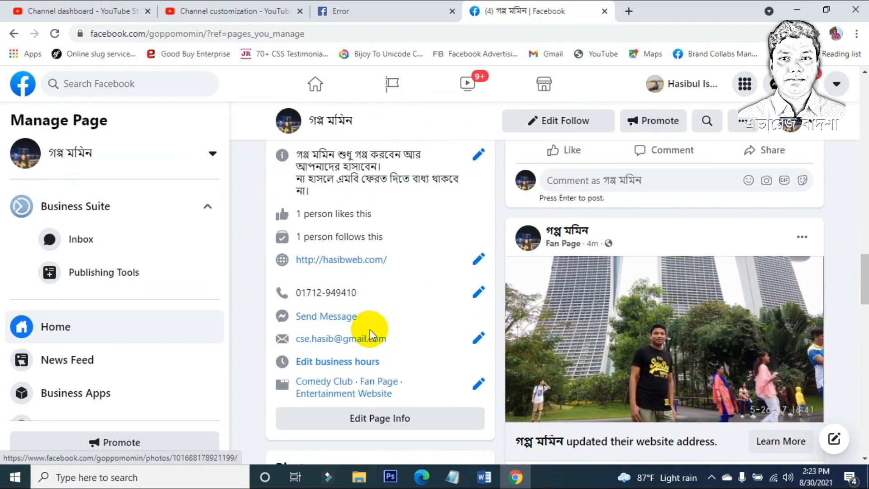
{"action": "scroll", "coordinate": [370, 329], "scroll_direction": "up", "scroll_amount": 1}
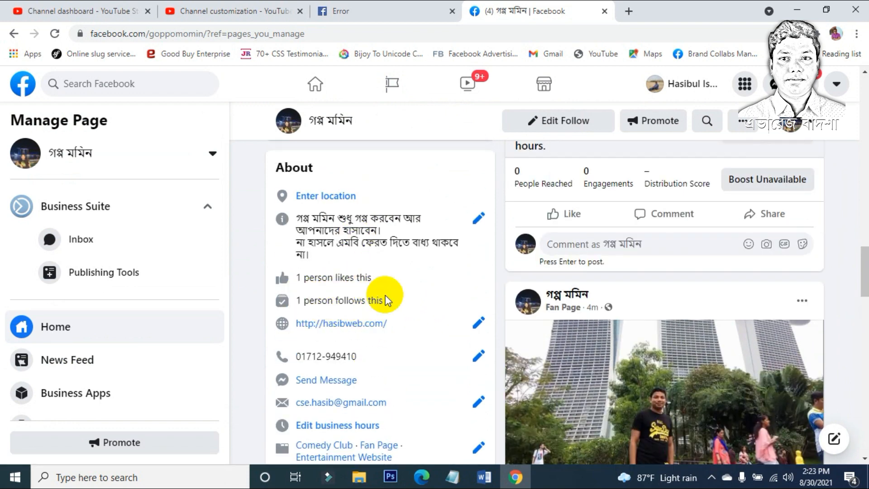
{"action": "scroll", "coordinate": [384, 295], "scroll_direction": "down", "scroll_amount": 3}
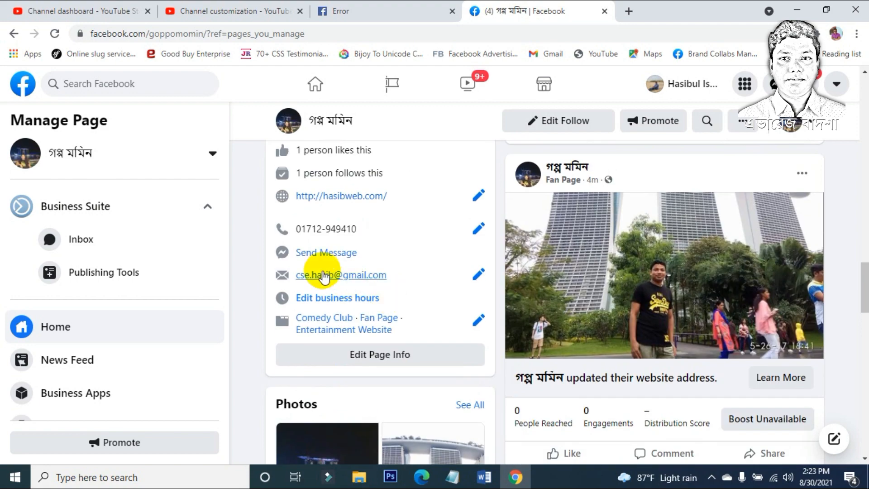
{"action": "scroll", "coordinate": [413, 318], "scroll_direction": "down", "scroll_amount": 4}
{"action": "left_click", "coordinate": [414, 325]}
{"action": "scroll", "coordinate": [414, 322], "scroll_direction": "down", "scroll_amount": 2}
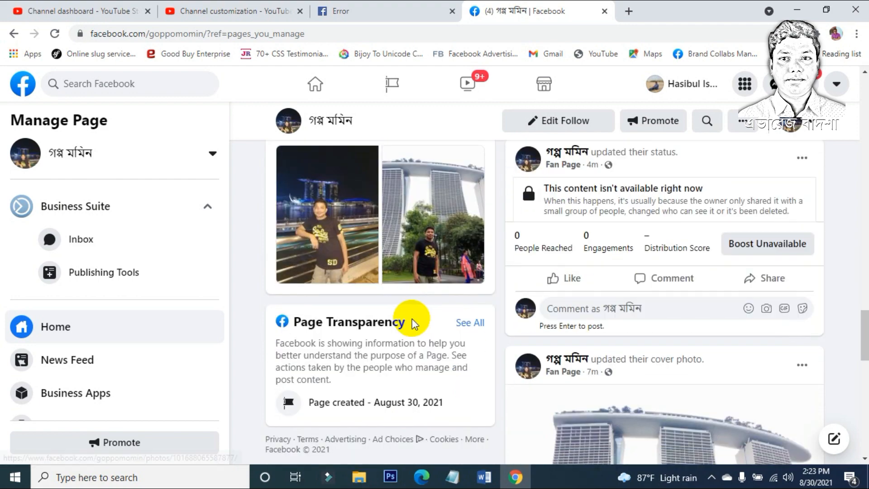
{"action": "scroll", "coordinate": [411, 319], "scroll_direction": "up", "scroll_amount": 5}
{"action": "scroll", "coordinate": [411, 319], "scroll_direction": "up", "scroll_amount": 10}
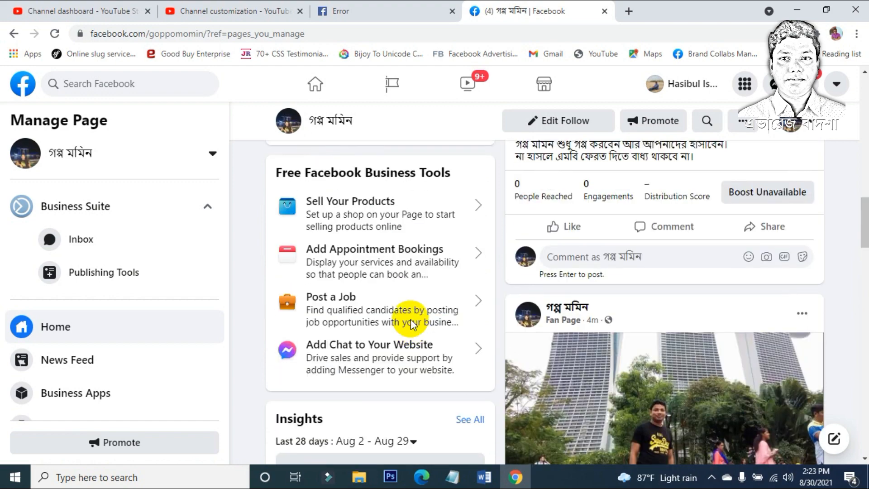
{"action": "scroll", "coordinate": [412, 320], "scroll_direction": "up", "scroll_amount": 3}
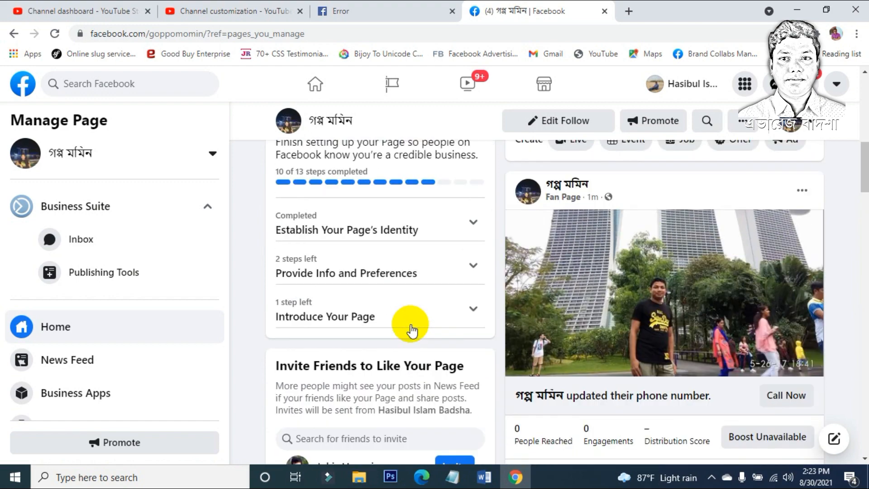
Step: Expand Introduce Your Page and open the invite-friends-to-like list
{"action": "left_click", "coordinate": [437, 322]}
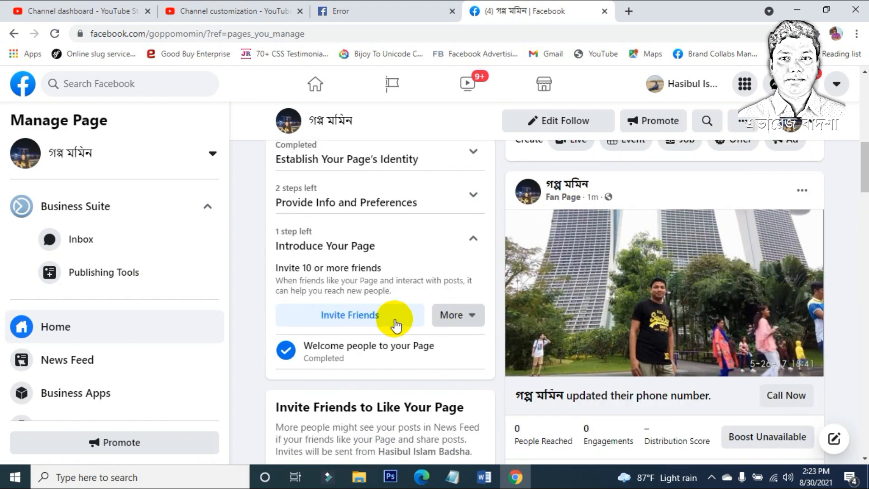
{"action": "left_click", "coordinate": [447, 315]}
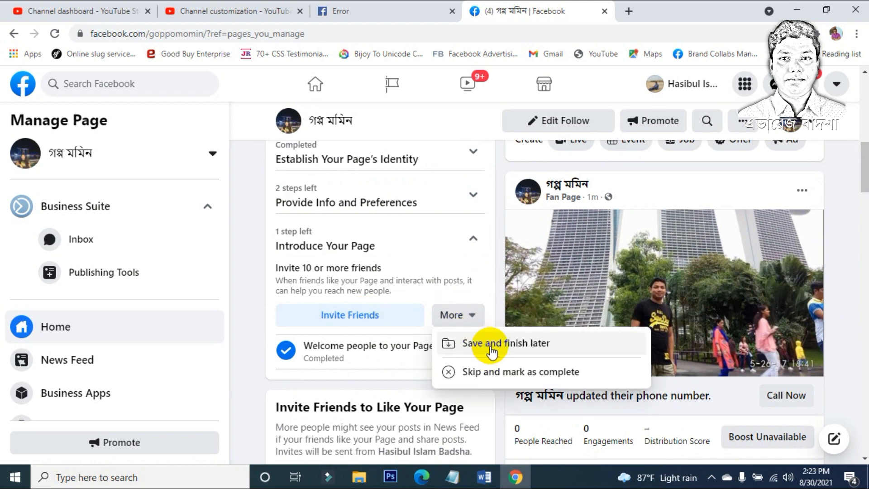
{"action": "left_click", "coordinate": [349, 315]}
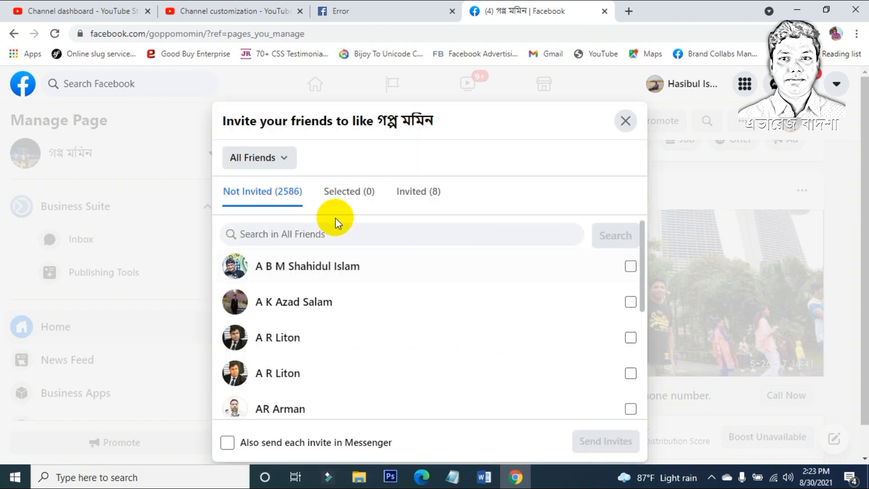
{"action": "scroll", "coordinate": [370, 320], "scroll_direction": "down", "scroll_amount": 5}
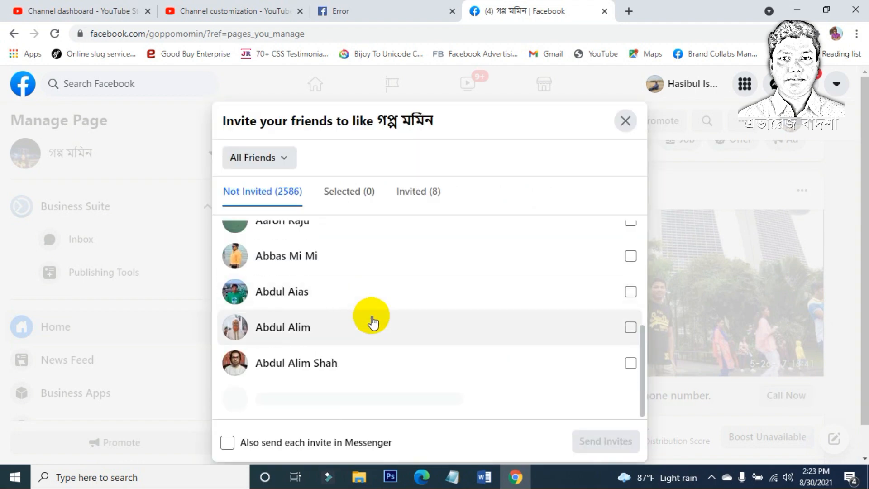
{"action": "scroll", "coordinate": [373, 324], "scroll_direction": "down", "scroll_amount": 5}
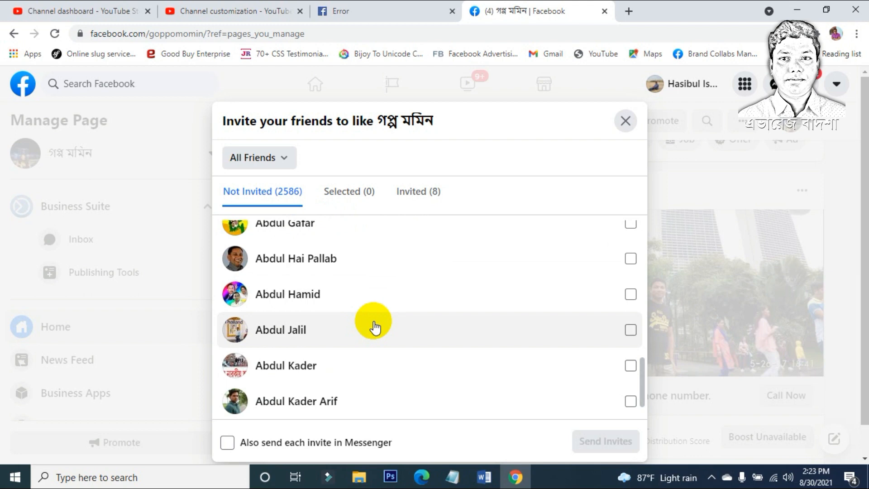
Step: Tick nine friends in the All Friends list to invite
{"action": "left_click", "coordinate": [374, 327]}
{"action": "scroll", "coordinate": [367, 351], "scroll_direction": "down", "scroll_amount": 1}
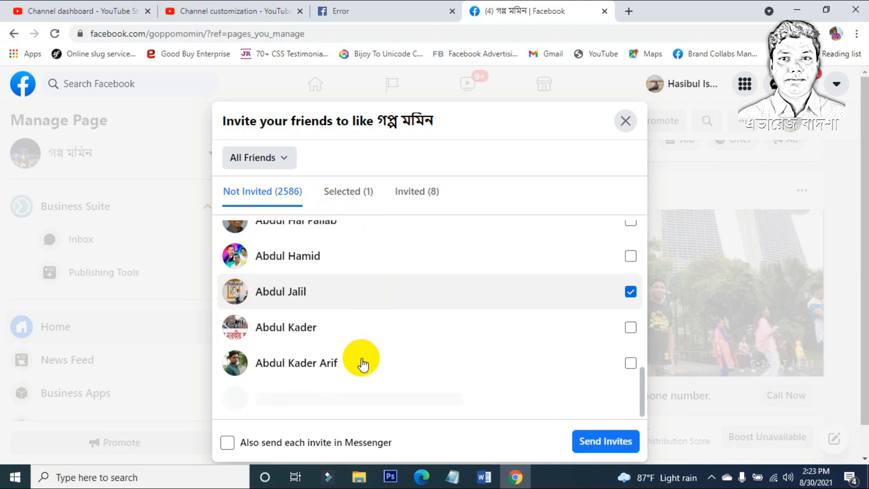
{"action": "left_click", "coordinate": [358, 360]}
{"action": "left_click", "coordinate": [382, 257]}
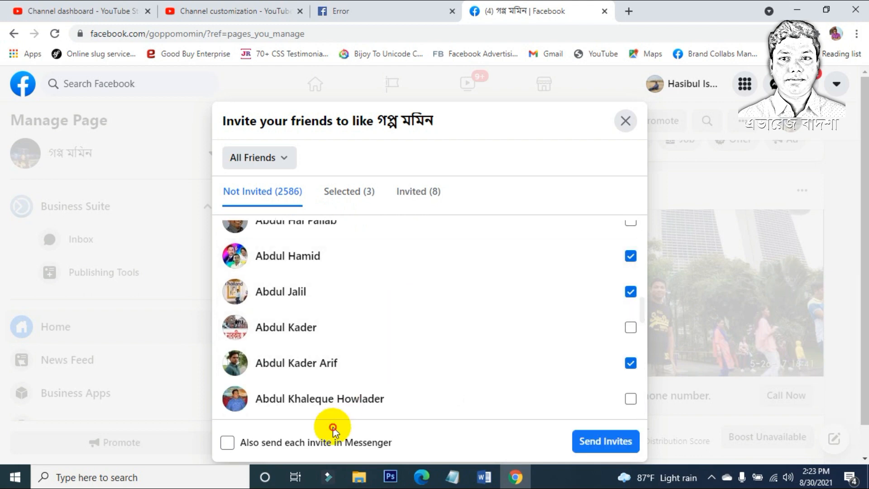
{"action": "left_click", "coordinate": [355, 397]}
{"action": "scroll", "coordinate": [355, 398], "scroll_direction": "down", "scroll_amount": 4}
{"action": "left_click", "coordinate": [381, 316]}
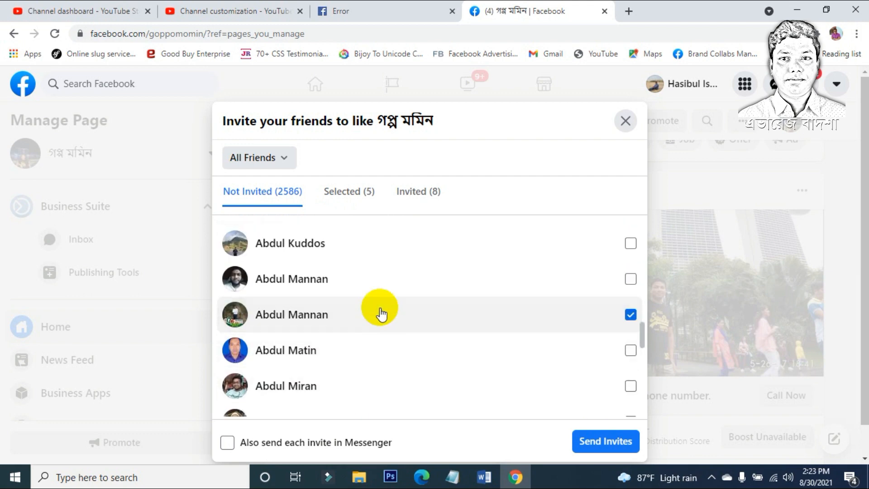
{"action": "left_click", "coordinate": [374, 281]}
{"action": "scroll", "coordinate": [368, 338], "scroll_direction": "down", "scroll_amount": 4}
{"action": "left_click", "coordinate": [366, 366]}
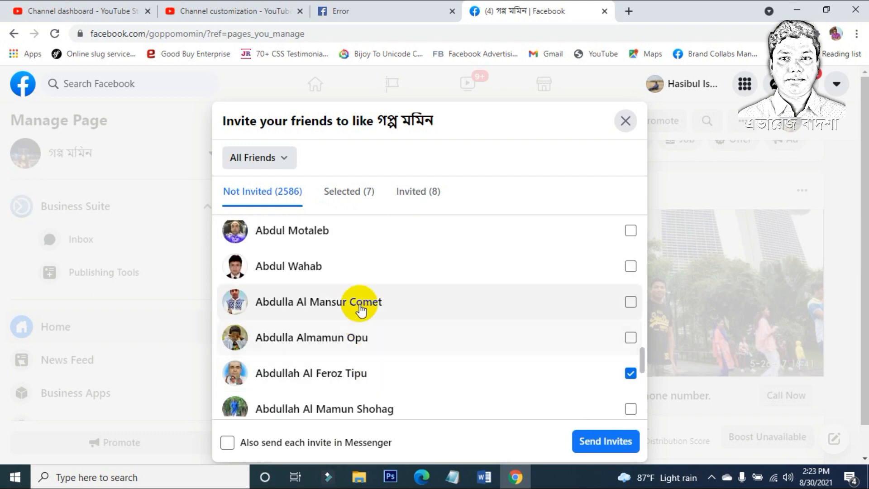
{"action": "left_click", "coordinate": [358, 301]}
{"action": "left_click", "coordinate": [341, 335]}
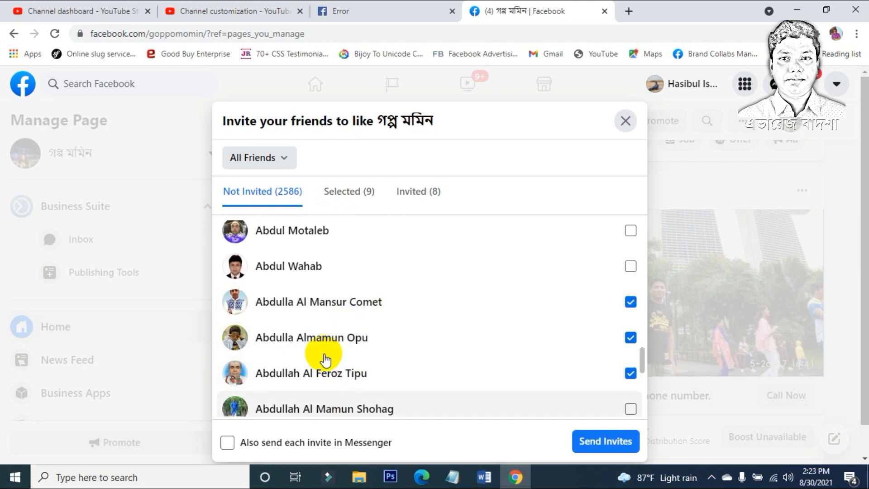
{"action": "scroll", "coordinate": [317, 280], "scroll_direction": "up", "scroll_amount": 8}
Step: Switch the friend filter to the আমাদের প্রিয় ফরিদপুর group
{"action": "left_click", "coordinate": [287, 158]}
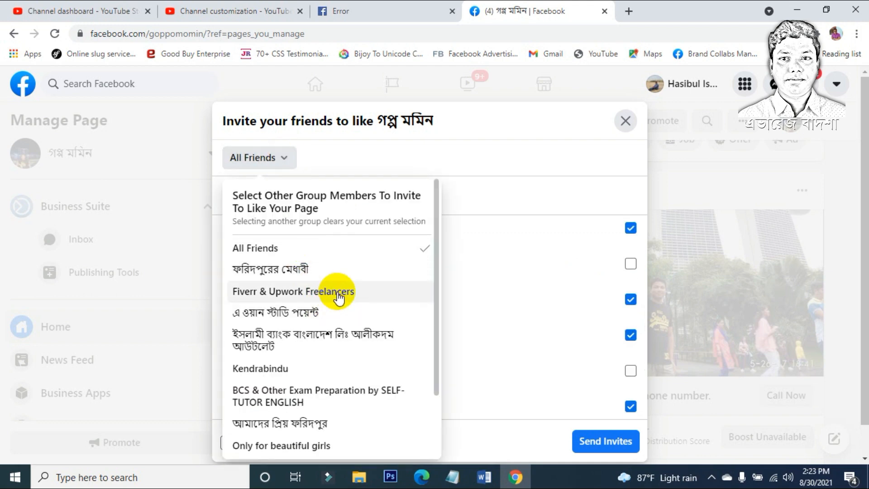
{"action": "scroll", "coordinate": [339, 296], "scroll_direction": "down", "scroll_amount": 2}
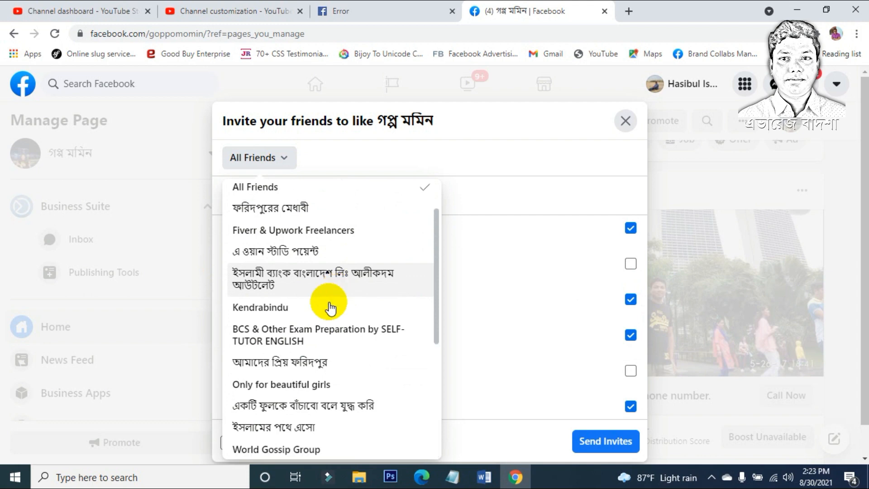
{"action": "scroll", "coordinate": [317, 337], "scroll_direction": "down", "scroll_amount": 3}
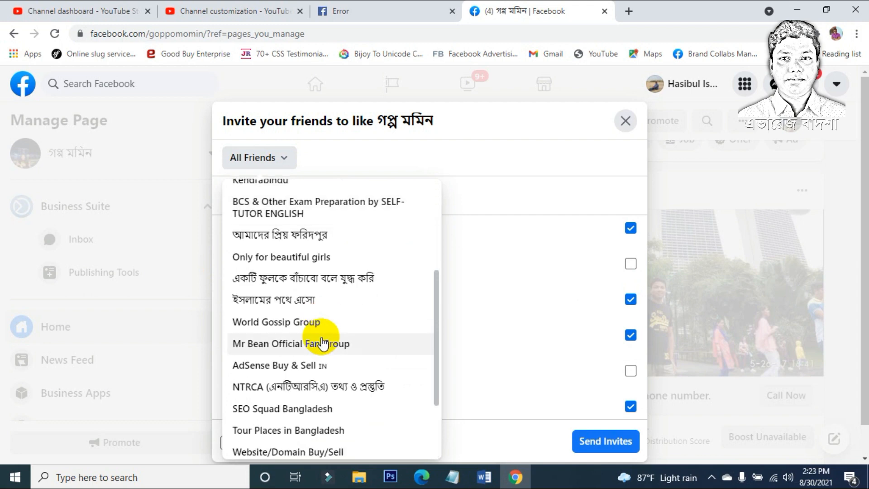
{"action": "scroll", "coordinate": [321, 339], "scroll_direction": "down", "scroll_amount": 2}
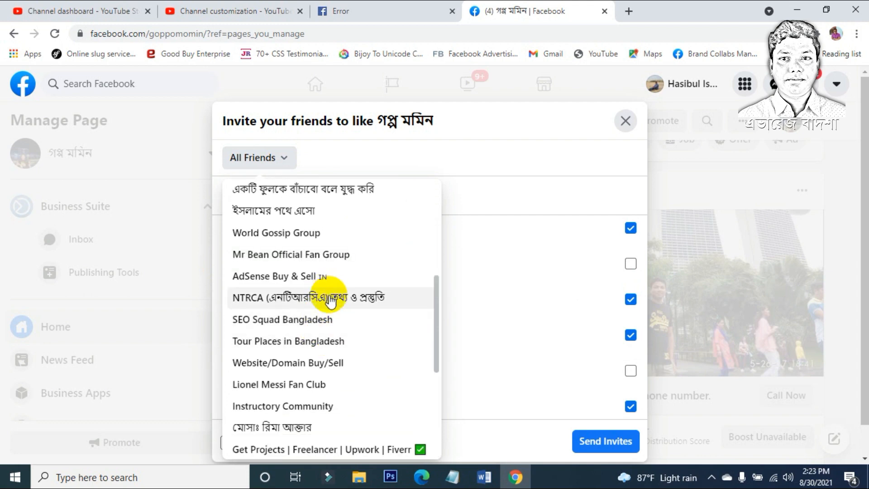
{"action": "scroll", "coordinate": [308, 322], "scroll_direction": "down", "scroll_amount": 4}
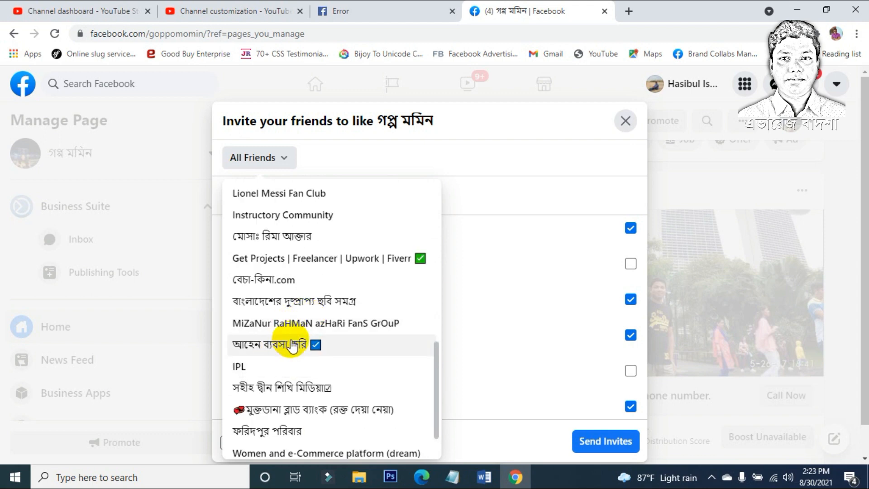
{"action": "scroll", "coordinate": [291, 346], "scroll_direction": "up", "scroll_amount": 8}
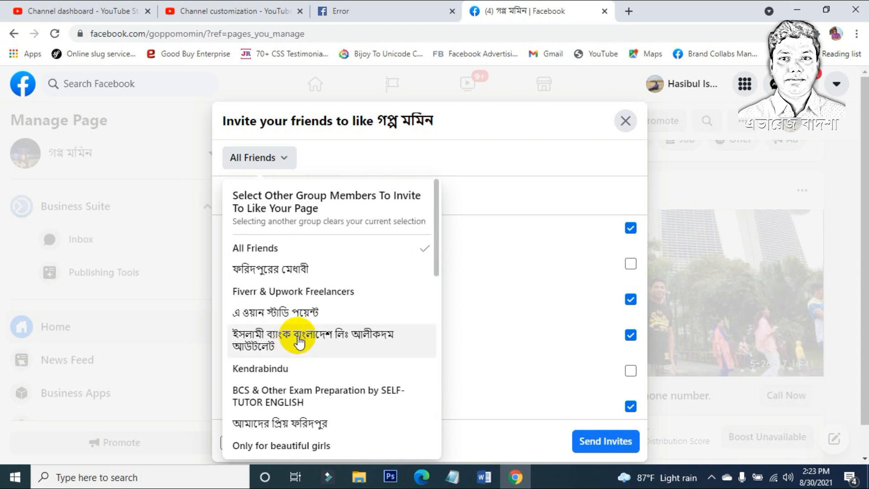
{"action": "scroll", "coordinate": [298, 342], "scroll_direction": "down", "scroll_amount": 3}
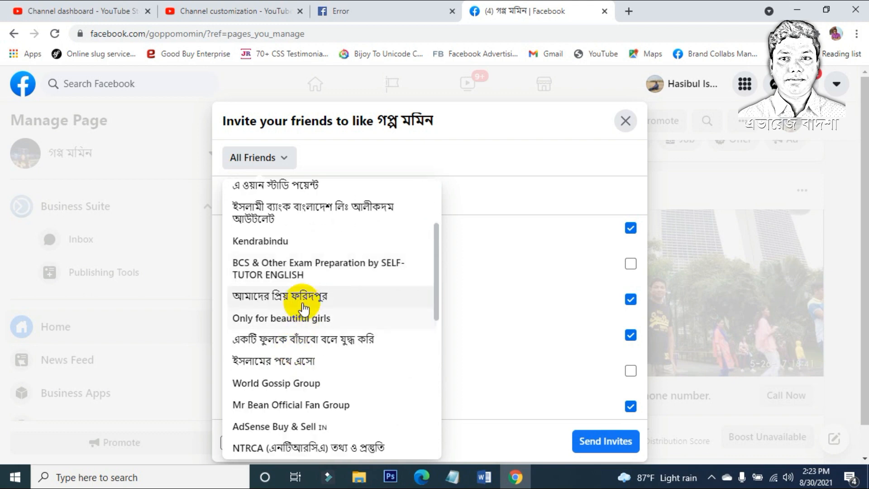
{"action": "left_click", "coordinate": [302, 298]}
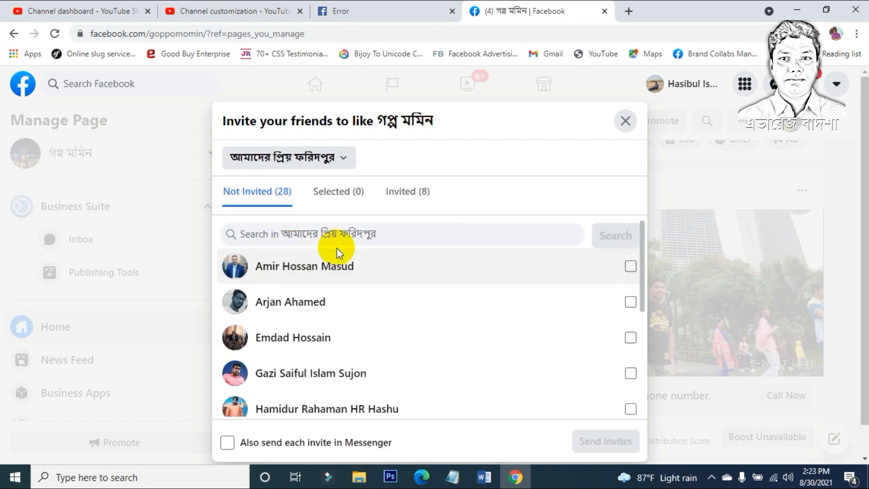
Step: Tick group members until 14 are selected and turn on sending each invite via Messenger
{"action": "left_click", "coordinate": [630, 266]}
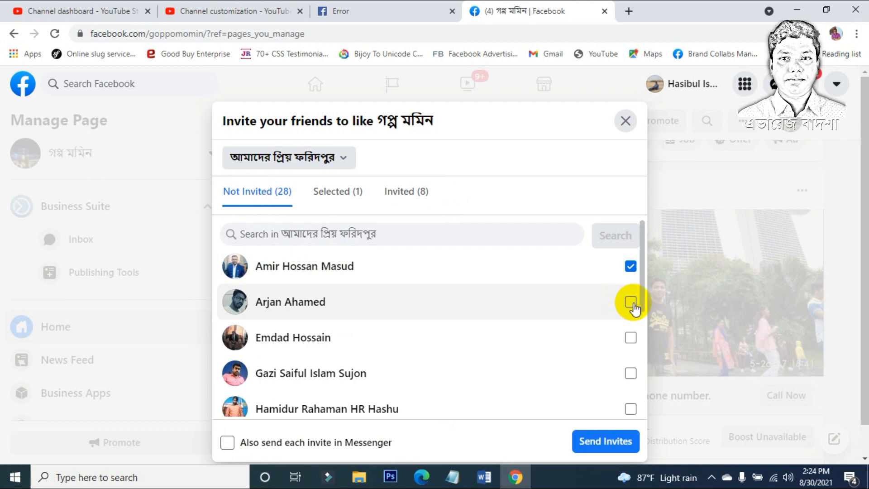
{"action": "left_click", "coordinate": [630, 337]}
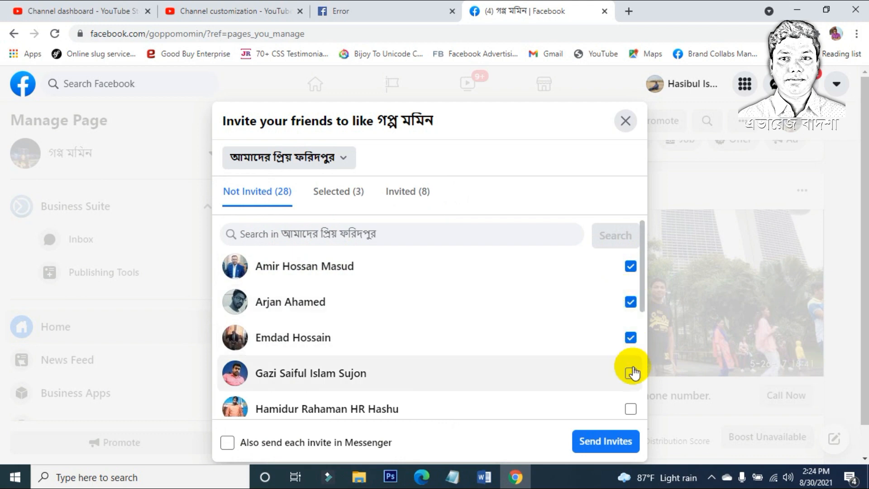
{"action": "left_click", "coordinate": [630, 372]}
{"action": "left_click", "coordinate": [630, 409]}
{"action": "scroll", "coordinate": [523, 345], "scroll_direction": "down", "scroll_amount": 3}
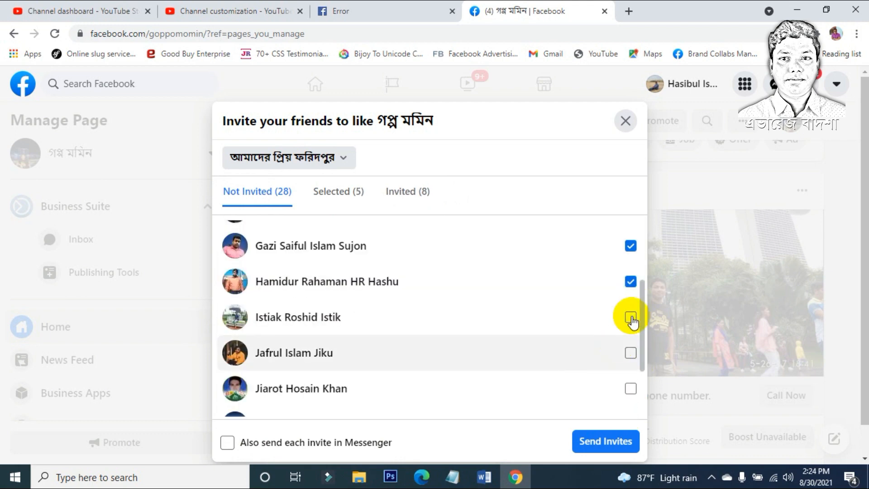
{"action": "left_click", "coordinate": [630, 317]}
{"action": "left_click", "coordinate": [630, 353]}
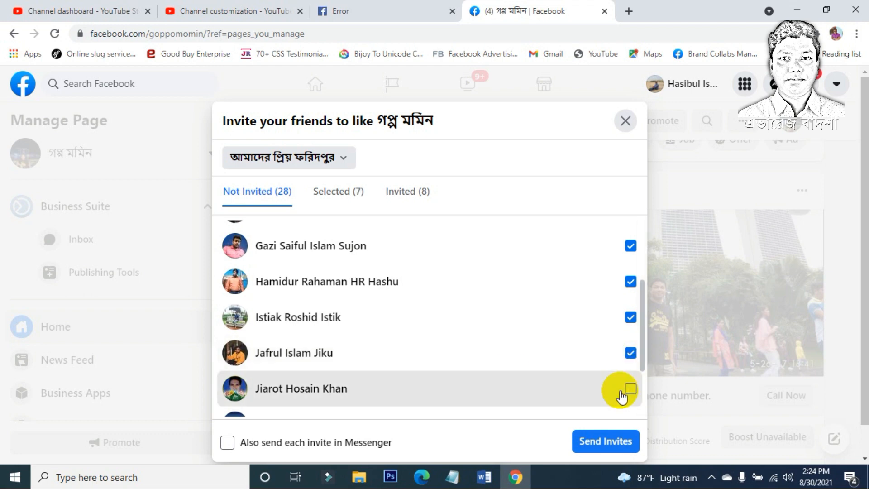
{"action": "left_click", "coordinate": [630, 388]}
{"action": "scroll", "coordinate": [502, 368], "scroll_direction": "down", "scroll_amount": 2}
{"action": "left_click", "coordinate": [630, 327]}
{"action": "left_click", "coordinate": [631, 363]}
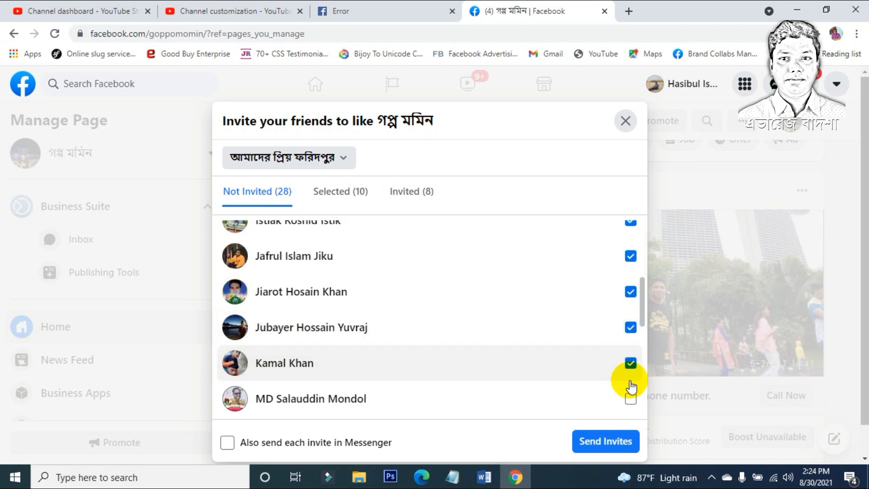
{"action": "left_click", "coordinate": [630, 399]}
{"action": "scroll", "coordinate": [588, 398], "scroll_direction": "down", "scroll_amount": 3}
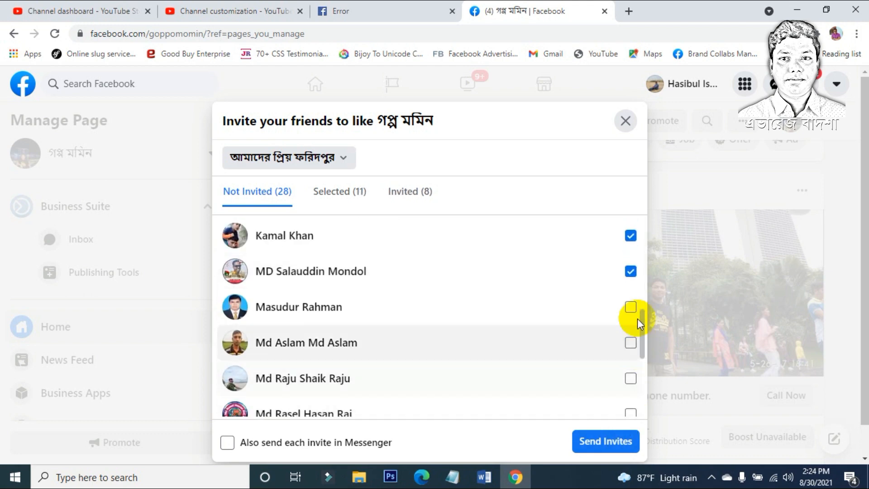
{"action": "left_click", "coordinate": [631, 307]}
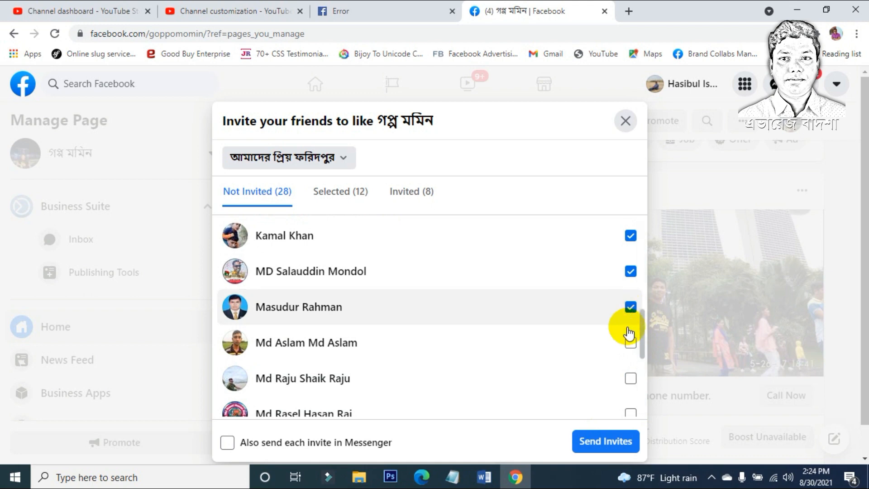
{"action": "left_click", "coordinate": [630, 378]}
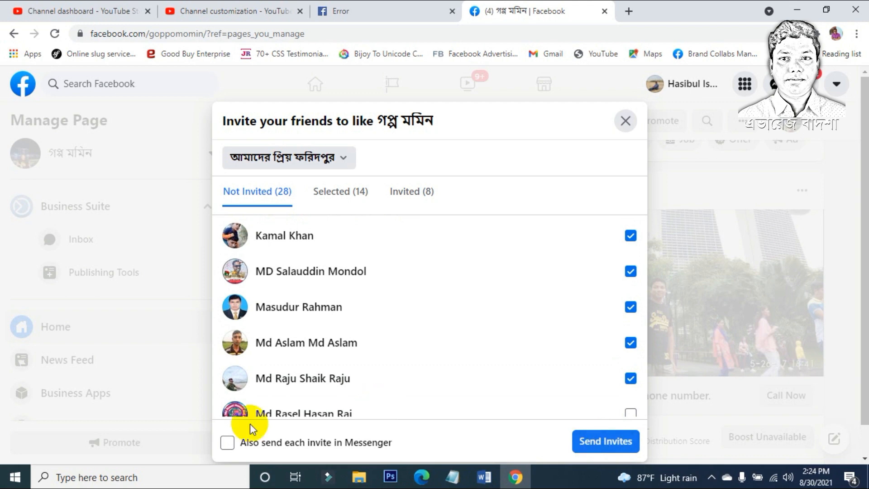
{"action": "left_click", "coordinate": [227, 442]}
{"action": "scroll", "coordinate": [317, 376], "scroll_direction": "down", "scroll_amount": 2}
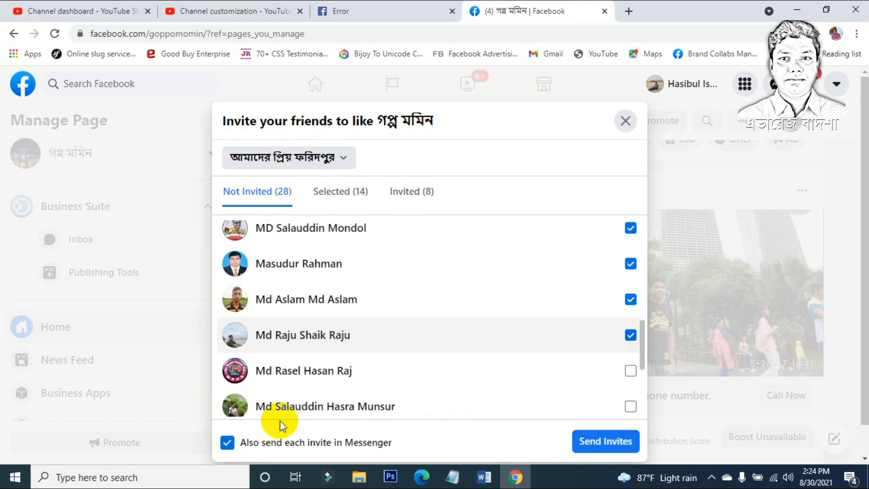
Step: Send the invitations to the selected friends and return to the setup checklist
{"action": "left_click", "coordinate": [614, 450]}
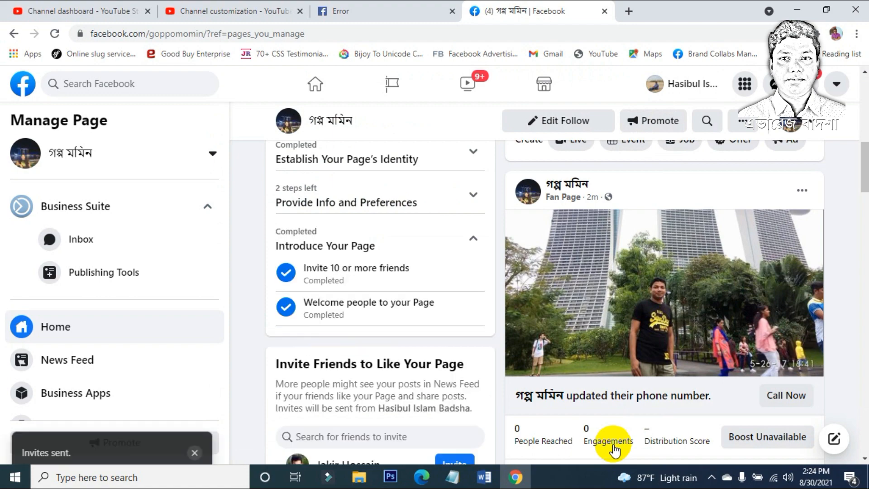
{"action": "scroll", "coordinate": [407, 295], "scroll_direction": "up", "scroll_amount": 5}
{"action": "scroll", "coordinate": [412, 305], "scroll_direction": "up", "scroll_amount": 3}
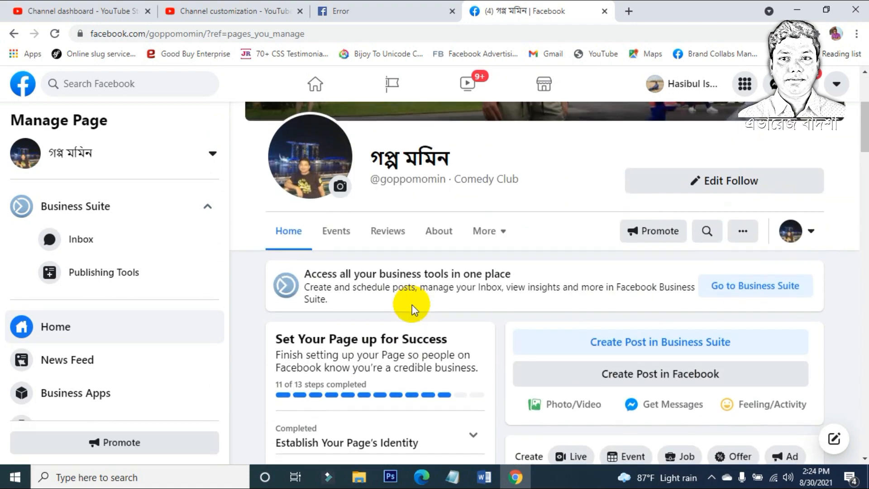
{"action": "scroll", "coordinate": [276, 320], "scroll_direction": "down", "scroll_amount": 2}
{"action": "scroll", "coordinate": [326, 320], "scroll_direction": "down", "scroll_amount": 3}
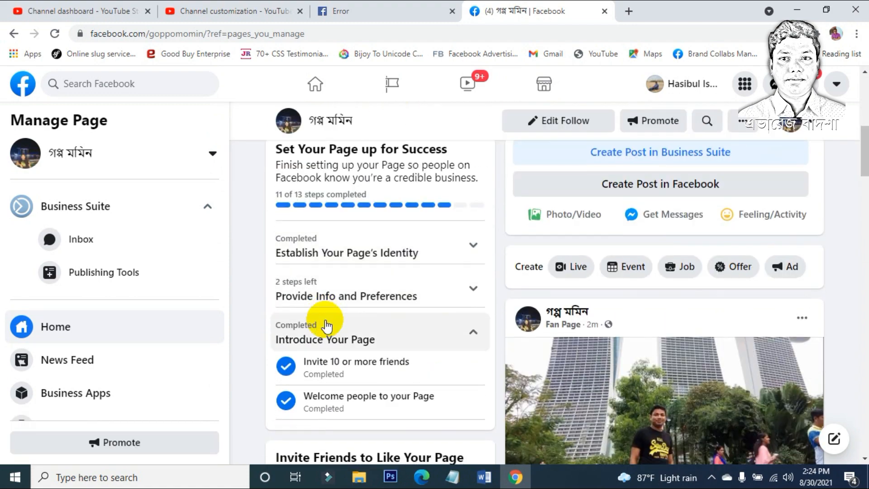
Step: Expand the Establish Your Page's Identity and Provide Info and Preferences checklist sections
{"action": "left_click", "coordinate": [431, 259]}
{"action": "scroll", "coordinate": [430, 249], "scroll_direction": "down", "scroll_amount": 3}
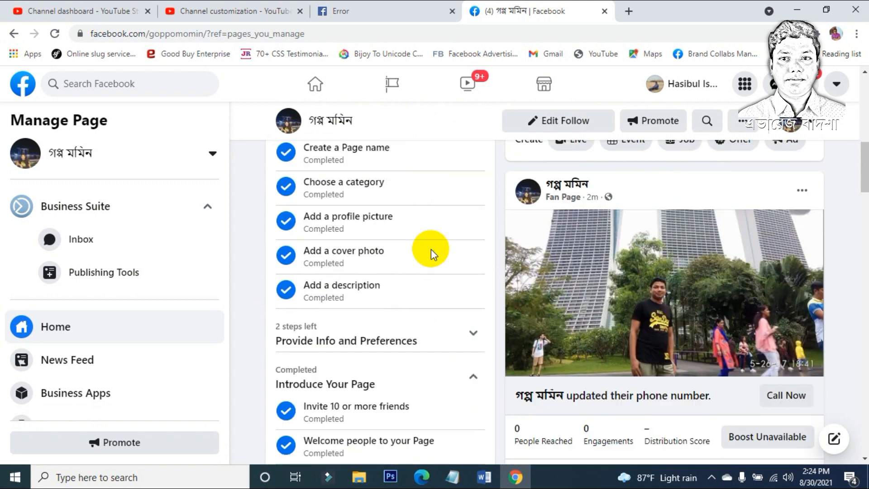
{"action": "left_click", "coordinate": [402, 332]}
{"action": "scroll", "coordinate": [400, 326], "scroll_direction": "down", "scroll_amount": 2}
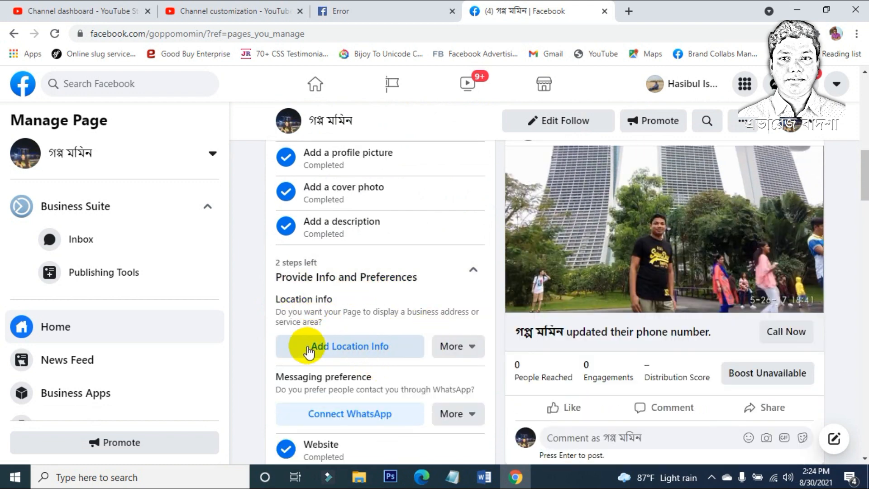
Step: Start the Page location, fill in the street address, and set the city to Dhaka, Dhaka Division, Bangladesh
{"action": "left_click", "coordinate": [363, 351]}
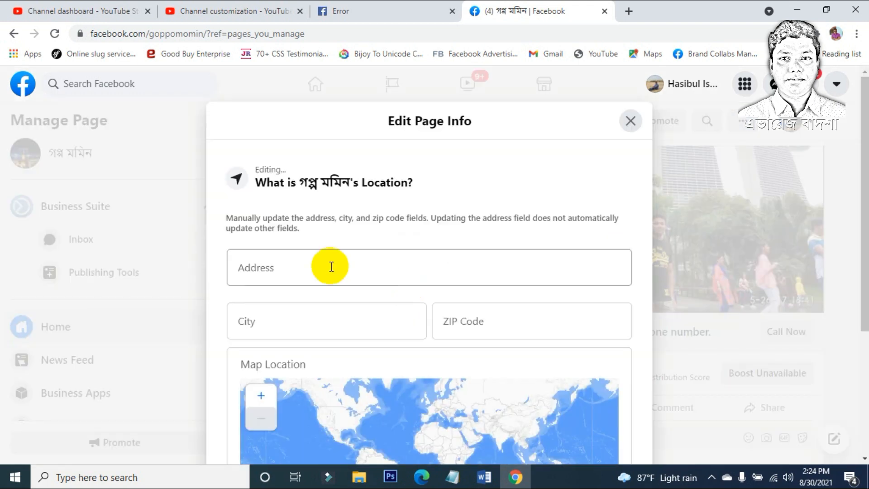
{"action": "left_click", "coordinate": [322, 265]}
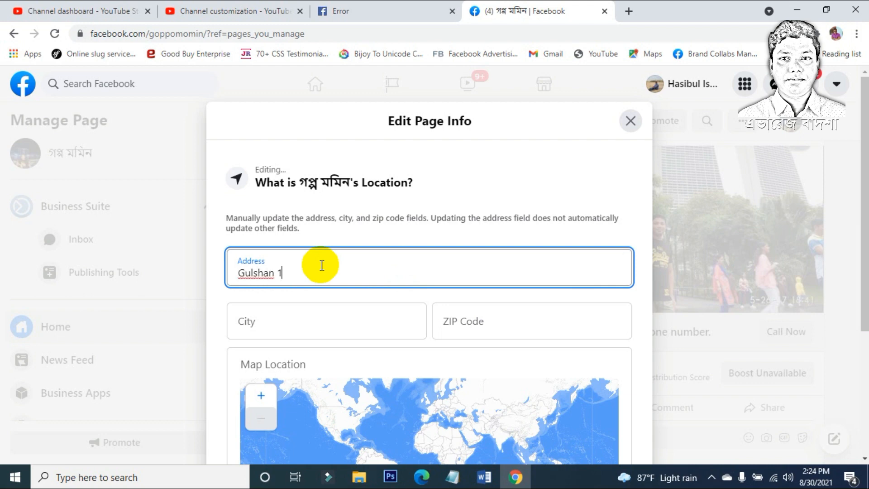
{"action": "left_click", "coordinate": [270, 331]}
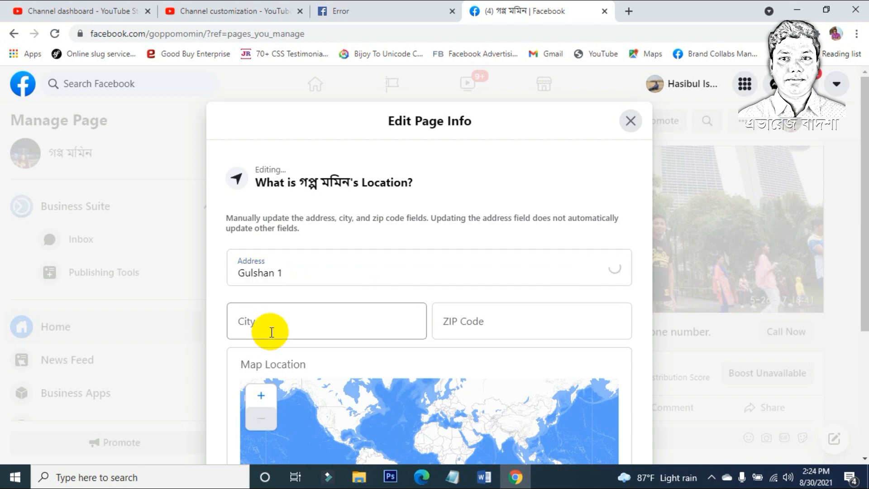
{"action": "type", "text": "Dhaka"}
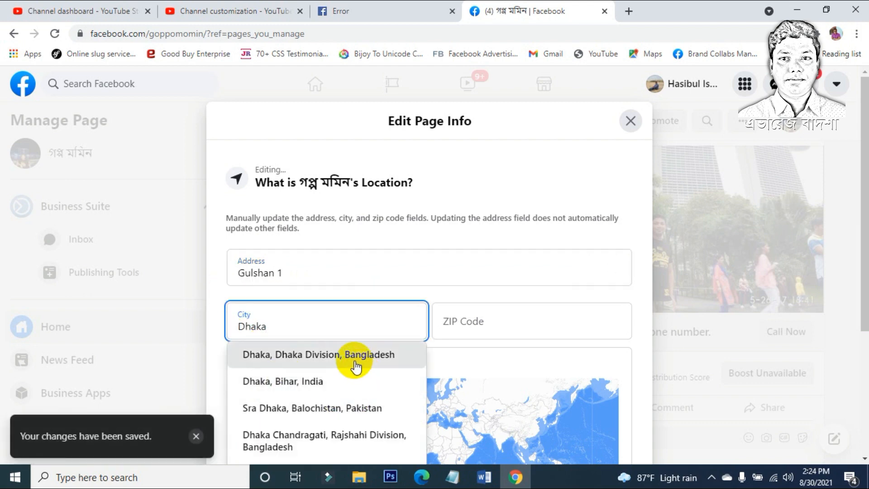
{"action": "left_click", "coordinate": [330, 353]}
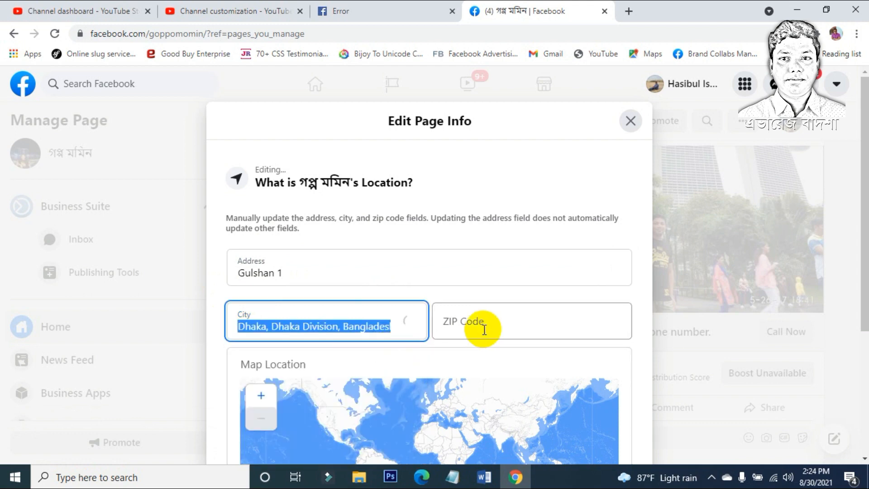
Step: Enter the ZIP code and close the Edit Page Info editor to save the location
{"action": "left_click", "coordinate": [484, 329]}
{"action": "type", "text": "1212"}
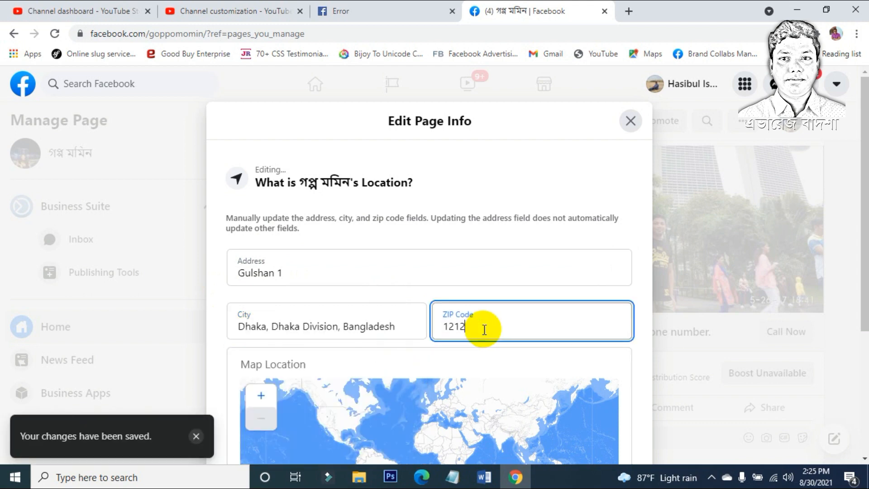
{"action": "scroll", "coordinate": [484, 329], "scroll_direction": "down", "scroll_amount": 3}
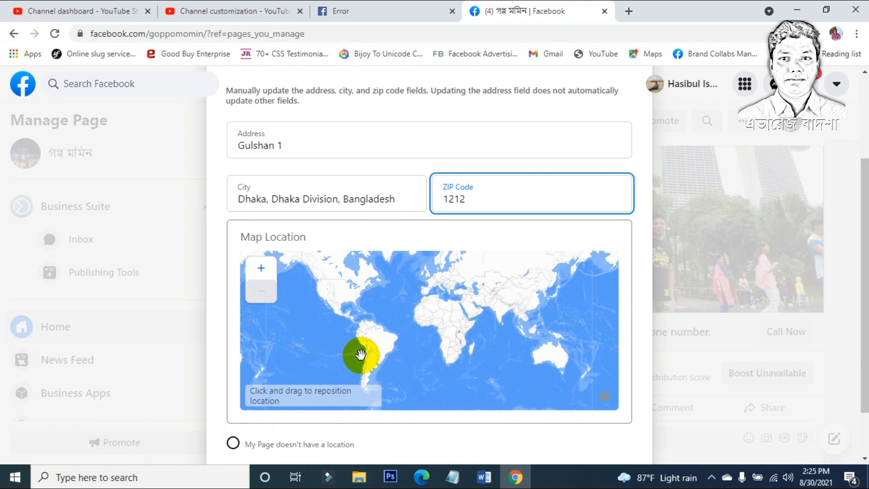
{"action": "scroll", "coordinate": [365, 350], "scroll_direction": "up", "scroll_amount": 3}
{"action": "scroll", "coordinate": [364, 350], "scroll_direction": "down", "scroll_amount": 4}
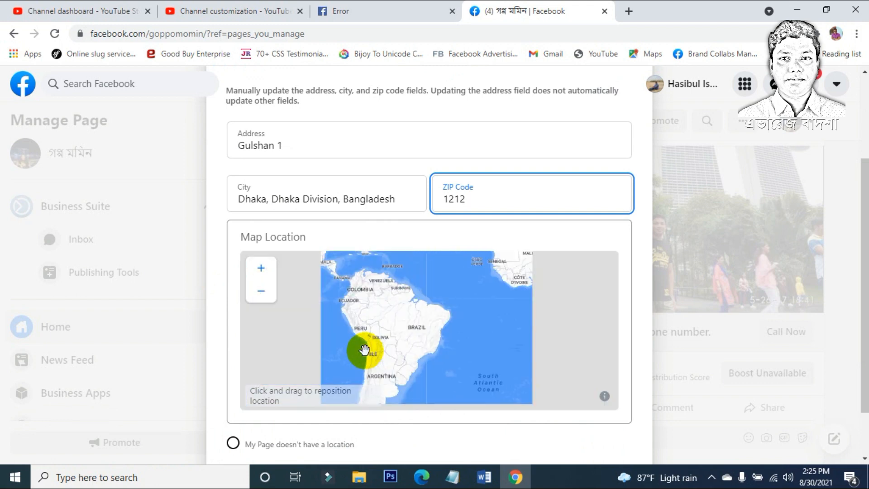
{"action": "scroll", "coordinate": [226, 355], "scroll_direction": "up", "scroll_amount": 3}
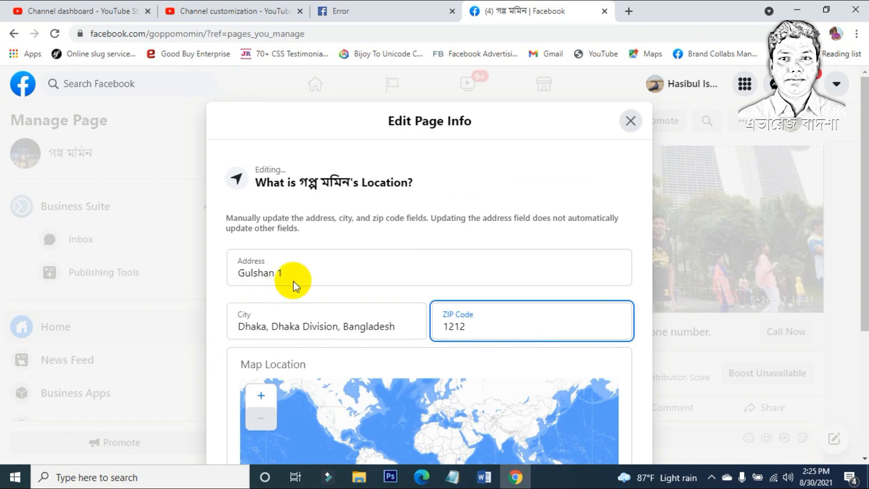
{"action": "scroll", "coordinate": [624, 349], "scroll_direction": "down", "scroll_amount": 4}
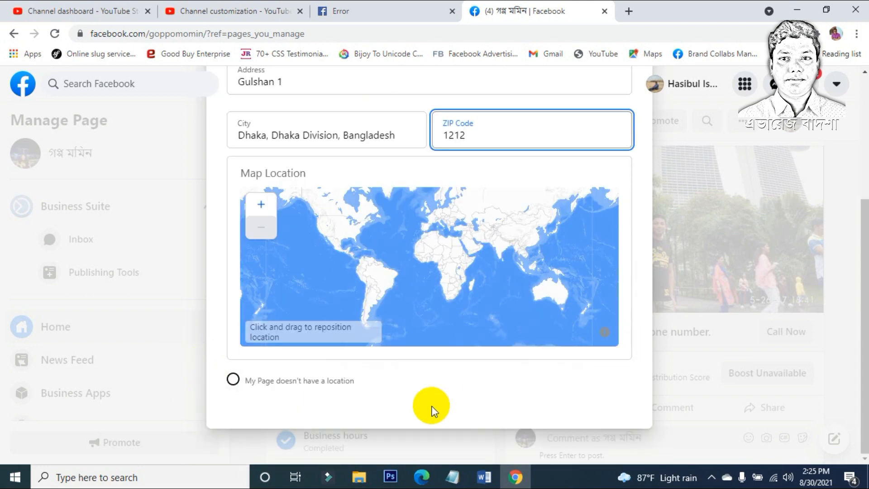
{"action": "scroll", "coordinate": [431, 408], "scroll_direction": "up", "scroll_amount": 4}
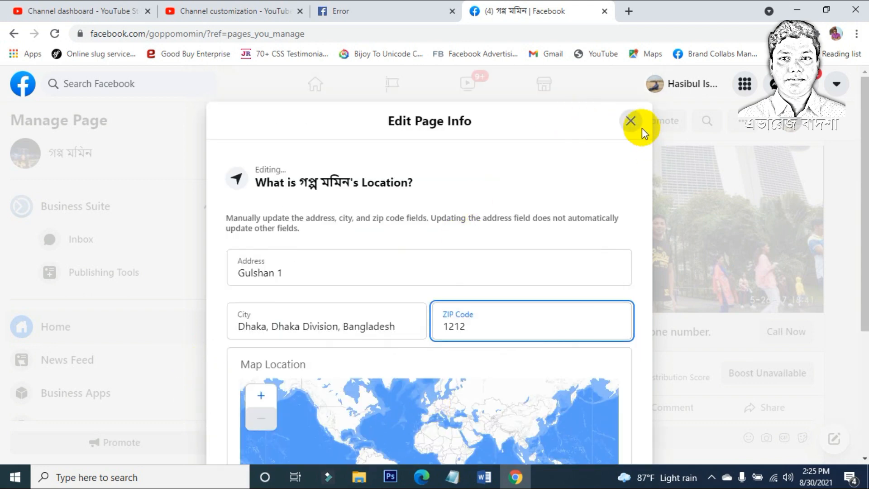
{"action": "left_click", "coordinate": [632, 121]}
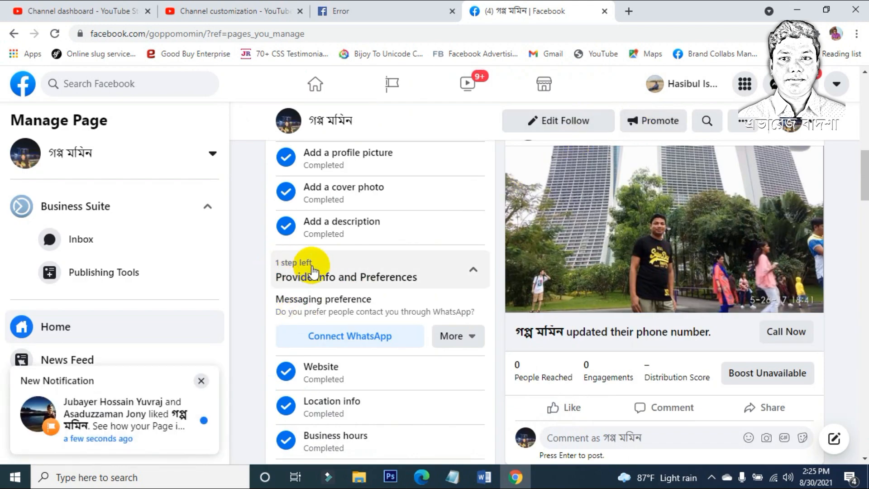
Step: Dismiss the notification and start Connect WhatsApp under Provide Info and Preferences
{"action": "left_click", "coordinate": [200, 381]}
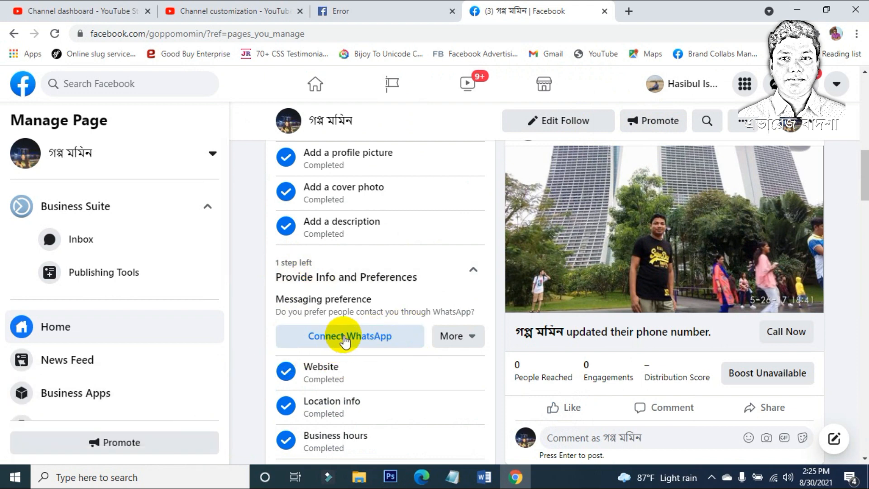
{"action": "left_click", "coordinate": [441, 268]}
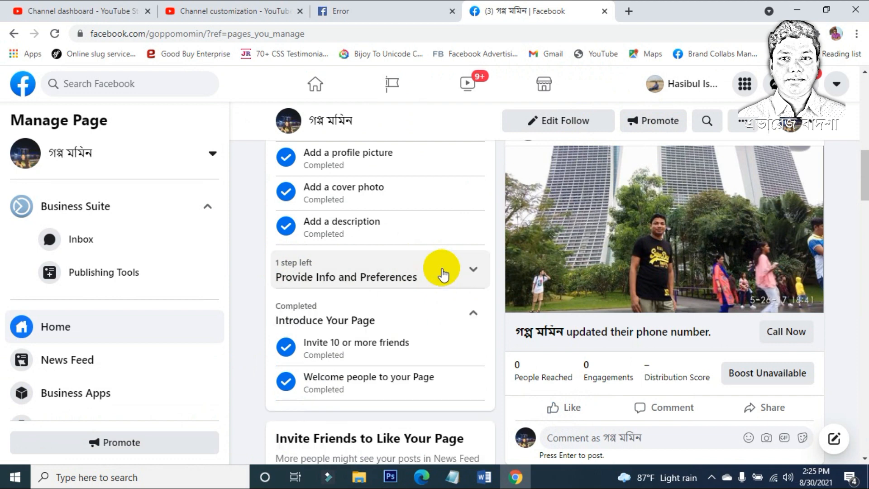
{"action": "scroll", "coordinate": [387, 344], "scroll_direction": "down", "scroll_amount": 1}
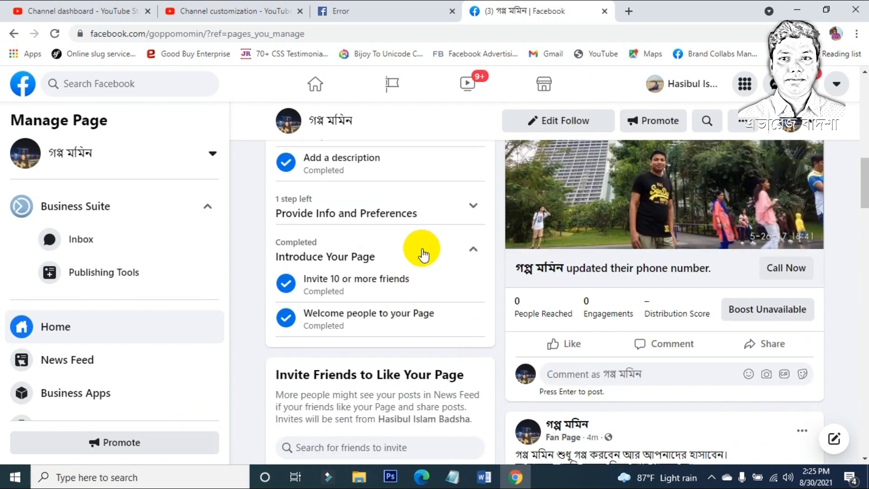
{"action": "left_click", "coordinate": [445, 213]}
{"action": "left_click", "coordinate": [353, 272]}
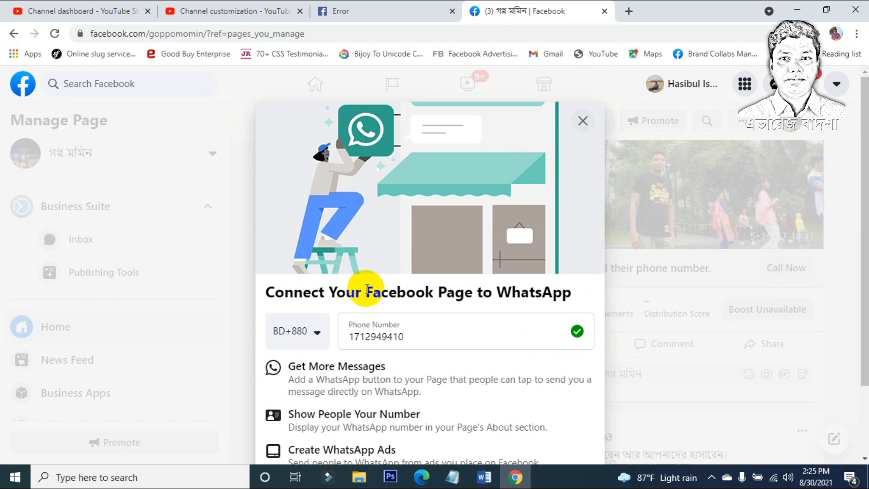
{"action": "scroll", "coordinate": [358, 274], "scroll_direction": "down", "scroll_amount": 2}
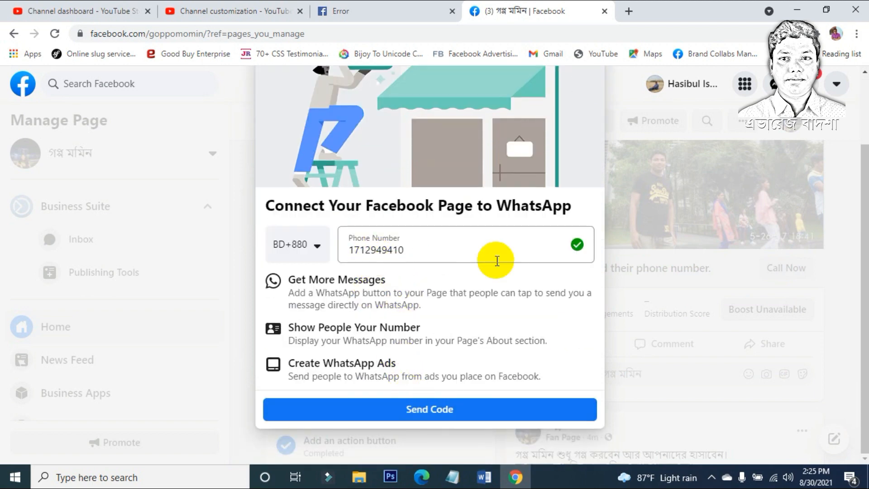
{"action": "left_click", "coordinate": [420, 407]}
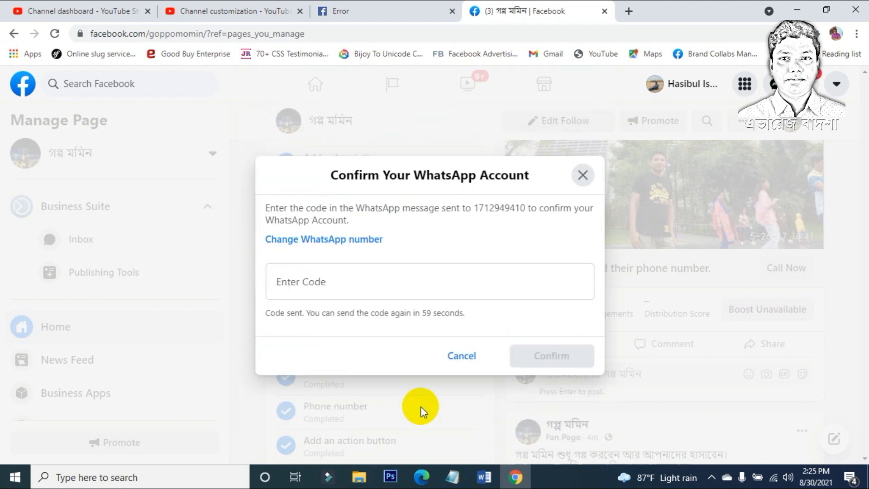
{"action": "left_click", "coordinate": [356, 272]}
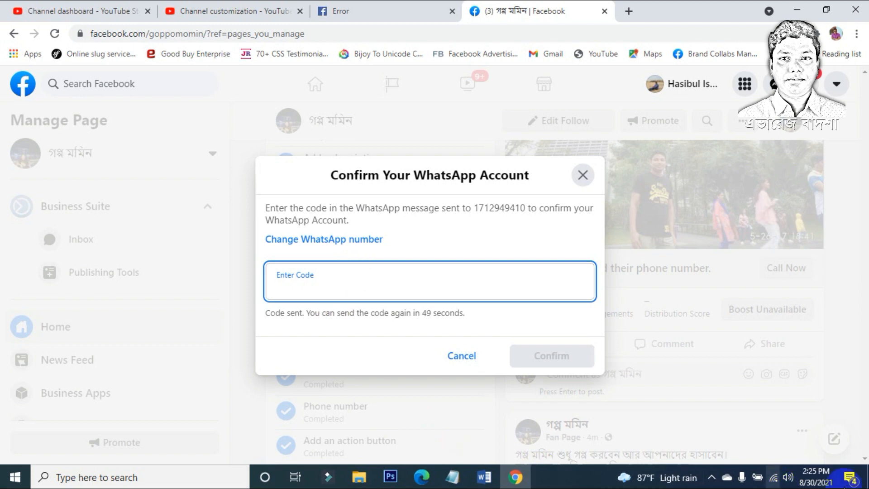
{"action": "left_click", "coordinate": [868, 479]}
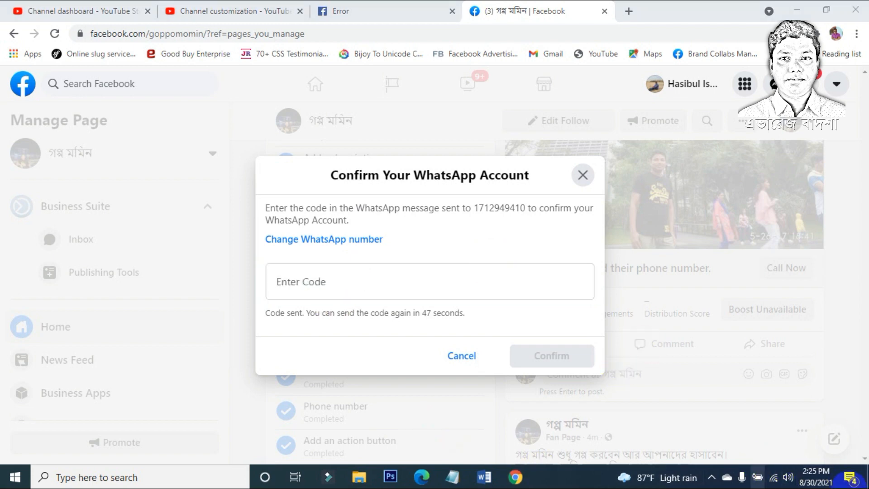
{"action": "left_click", "coordinate": [789, 9]}
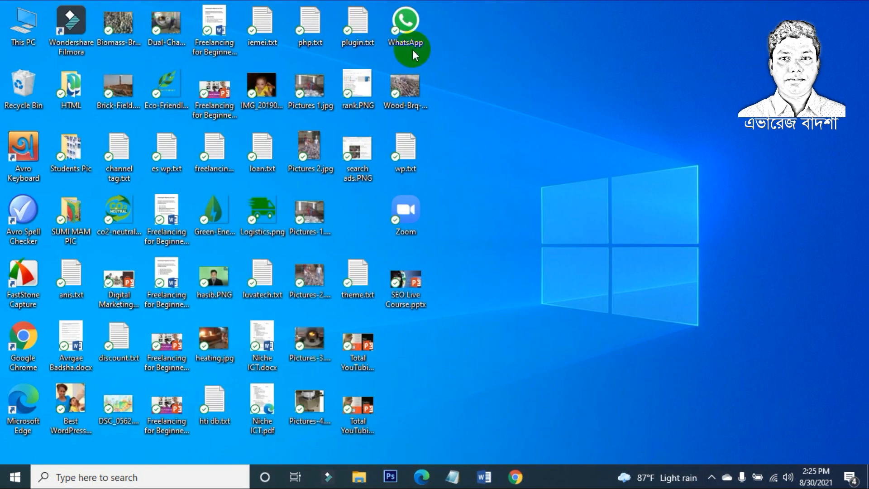
Step: Copy the newest code from the Facebook Business chat in WhatsApp desktop, then return to the browser
{"action": "double_click", "coordinate": [411, 43]}
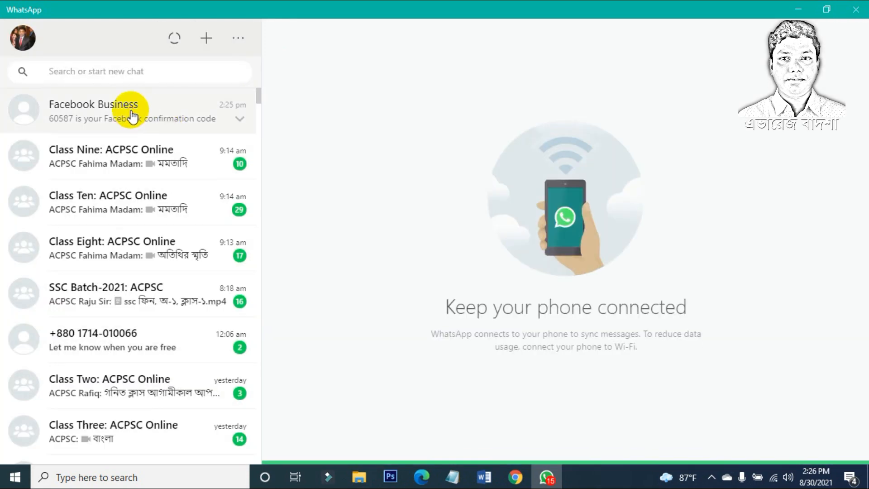
{"action": "left_click", "coordinate": [130, 116]}
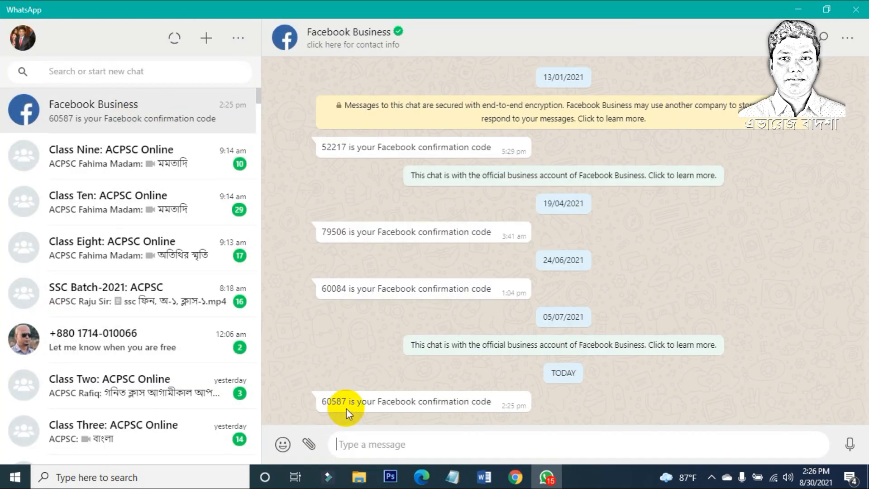
{"action": "double_click", "coordinate": [330, 401]}
{"action": "key", "text": "ctrl+c"}
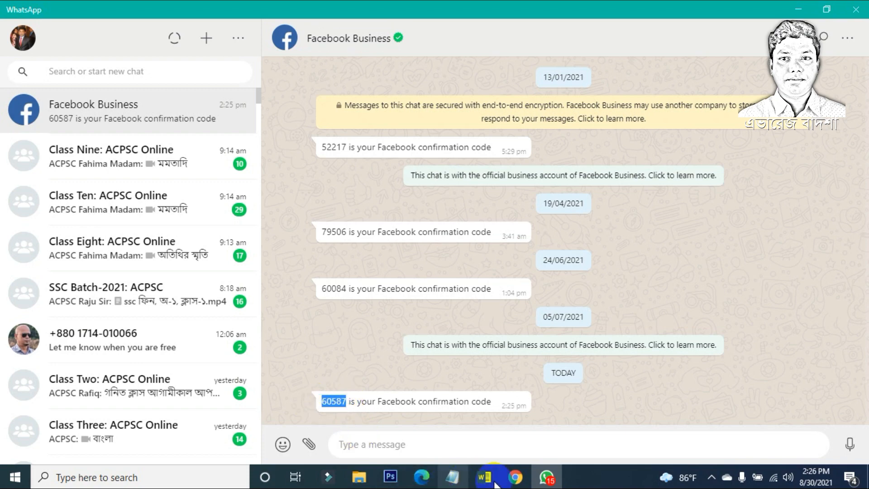
{"action": "left_click", "coordinate": [520, 480]}
Step: Paste the WhatsApp code into Enter Code and confirm the account
{"action": "key", "text": "ctrl+v"}
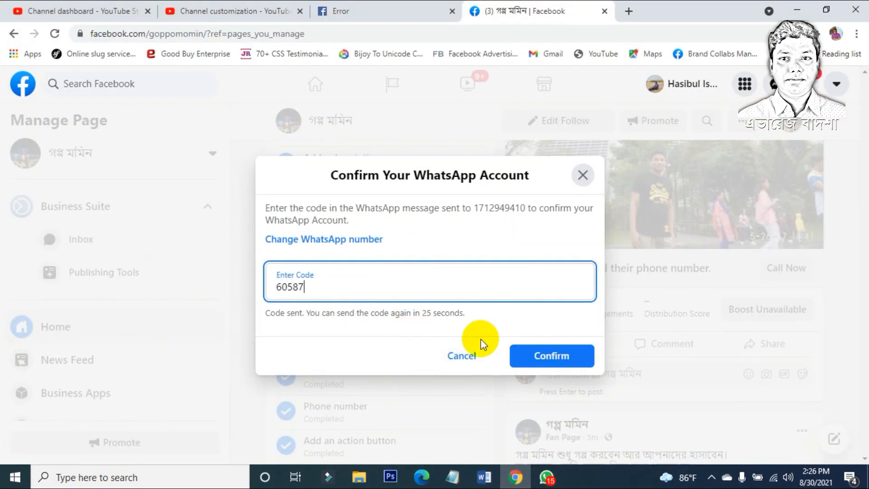
{"action": "left_click", "coordinate": [540, 357]}
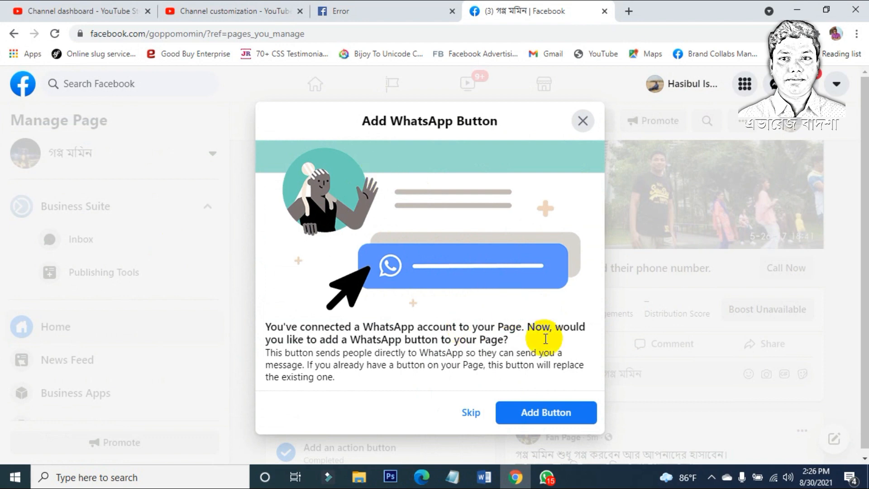
Step: Add the WhatsApp button to the Page and open Create Post
{"action": "left_click", "coordinate": [472, 414]}
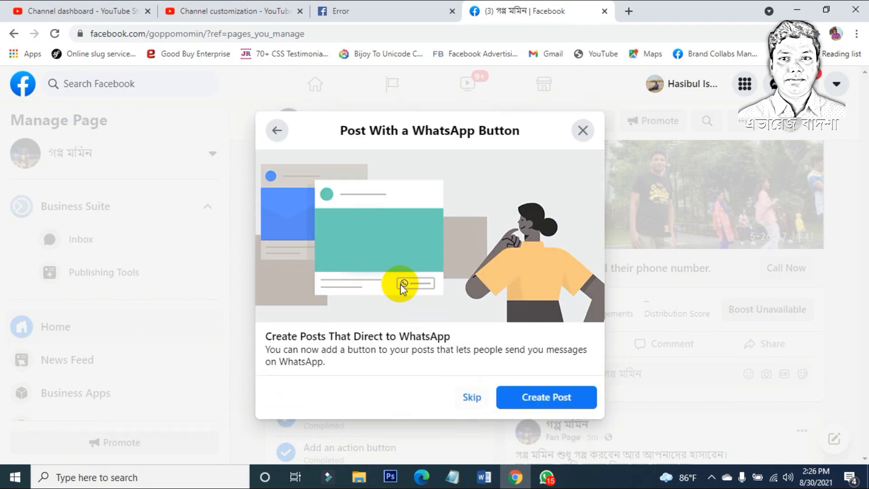
{"action": "left_click", "coordinate": [285, 131]}
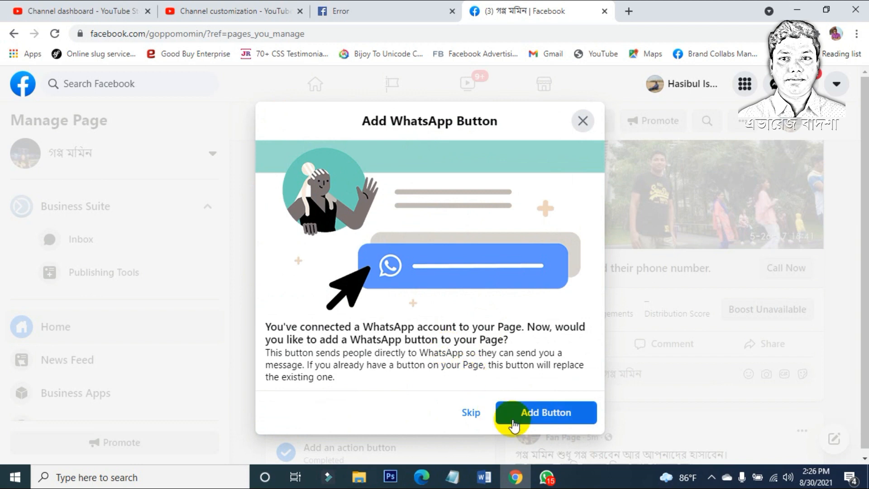
{"action": "left_click", "coordinate": [527, 421]}
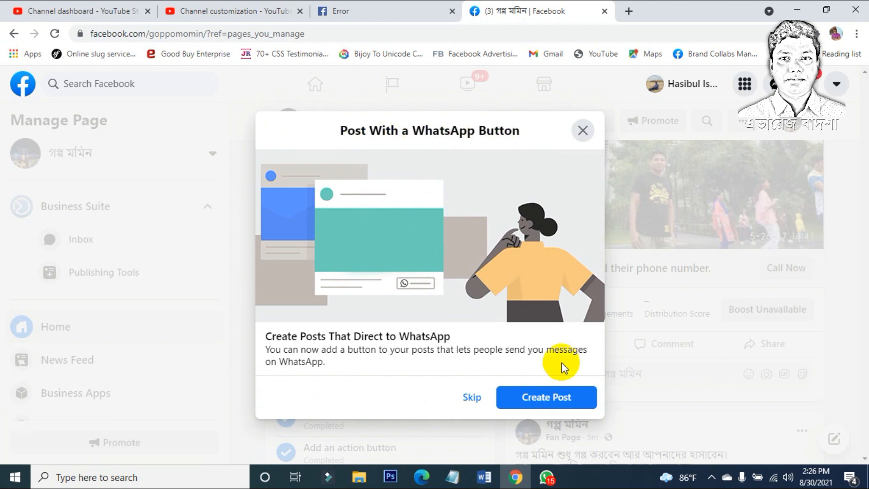
{"action": "left_click", "coordinate": [547, 397]}
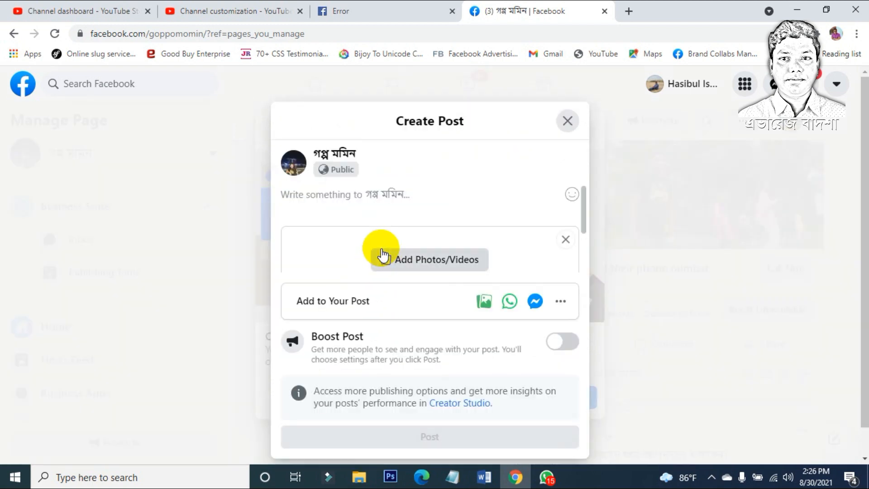
Step: Post 'WhatsApp button test..' with the photo Singapore (143).jpg attached
{"action": "type", "text": "WhatsApp button test.."}
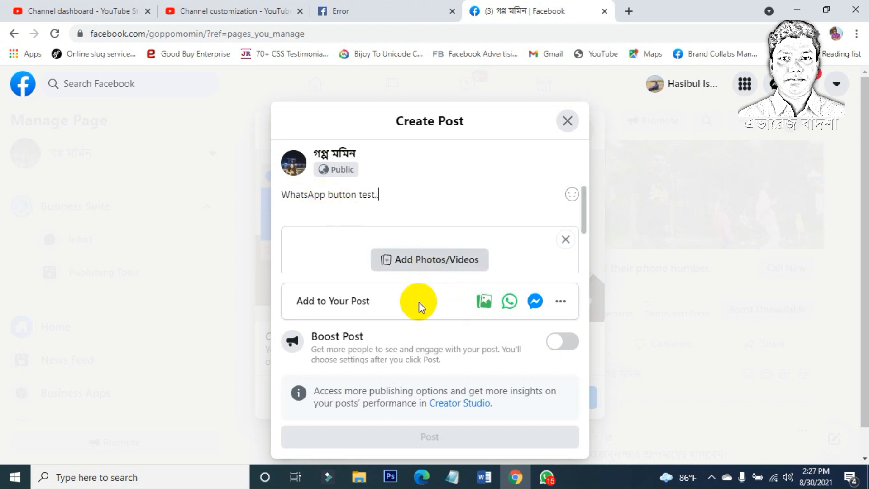
{"action": "left_click", "coordinate": [433, 229]}
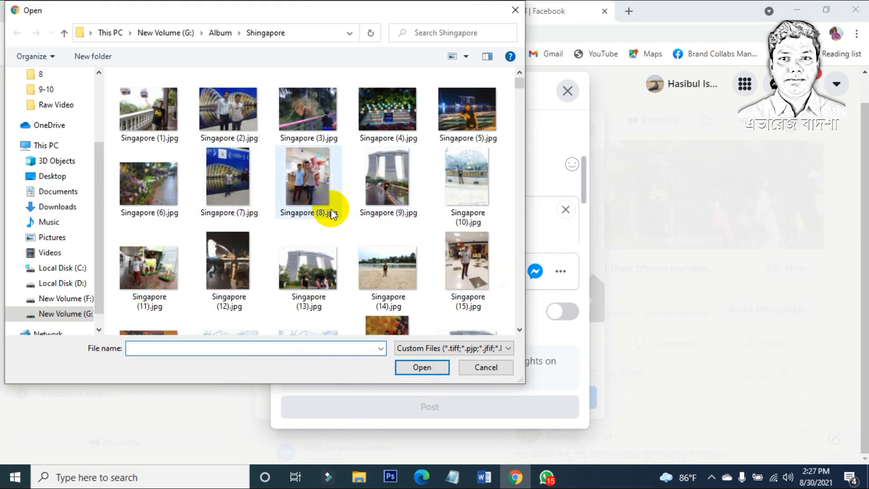
{"action": "scroll", "coordinate": [332, 212], "scroll_direction": "down", "scroll_amount": 3}
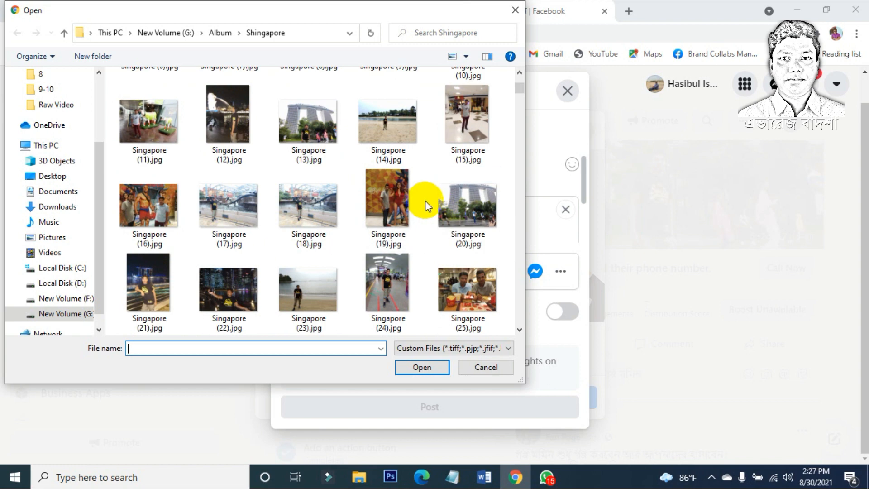
{"action": "scroll", "coordinate": [402, 203], "scroll_direction": "down", "scroll_amount": 20}
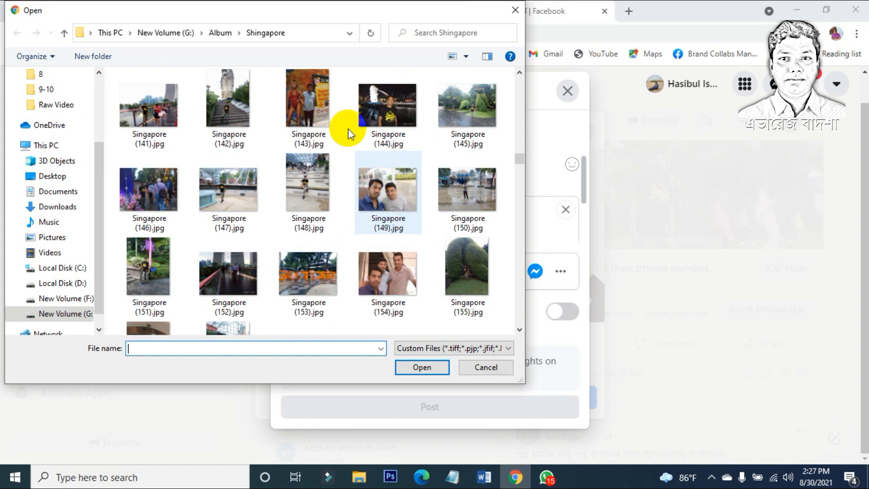
{"action": "left_click", "coordinate": [315, 105]}
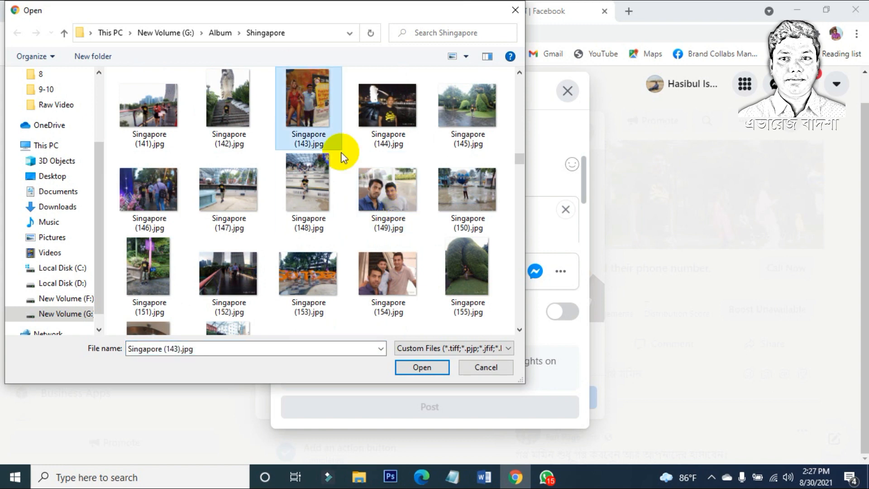
{"action": "left_click", "coordinate": [419, 368]}
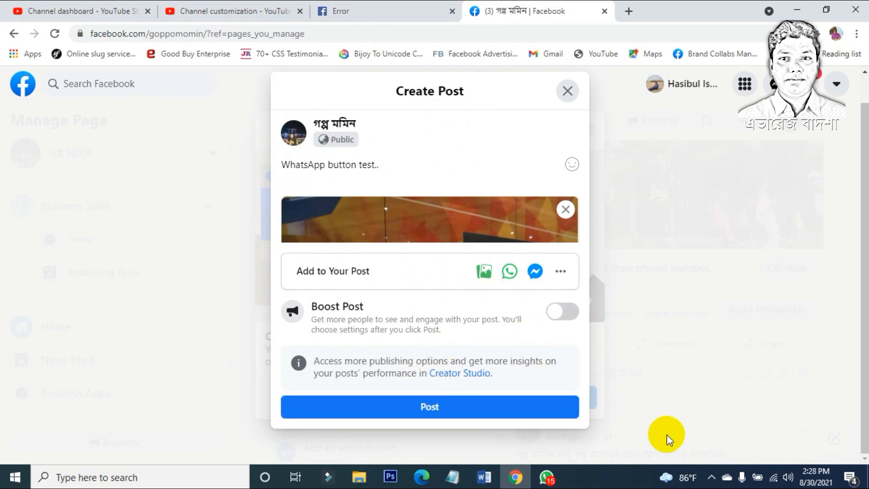
{"action": "left_click", "coordinate": [410, 409]}
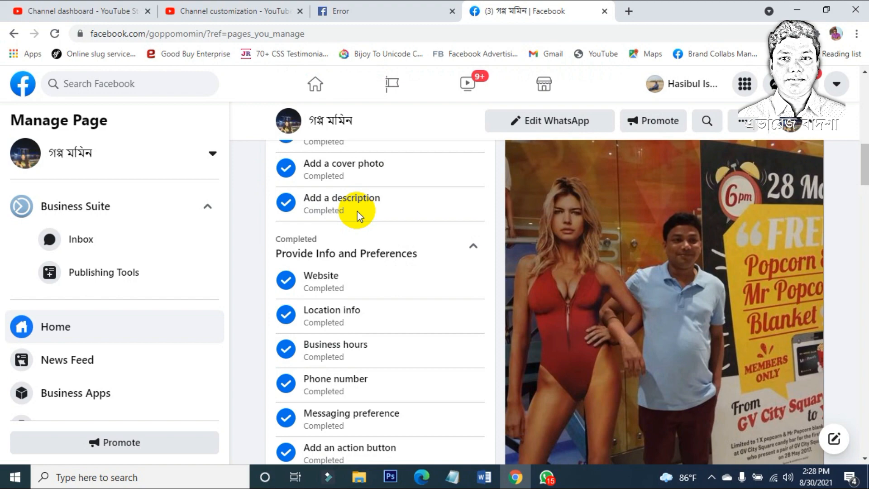
{"action": "scroll", "coordinate": [358, 215], "scroll_direction": "down", "scroll_amount": 7}
{"action": "scroll", "coordinate": [356, 242], "scroll_direction": "up", "scroll_amount": 4}
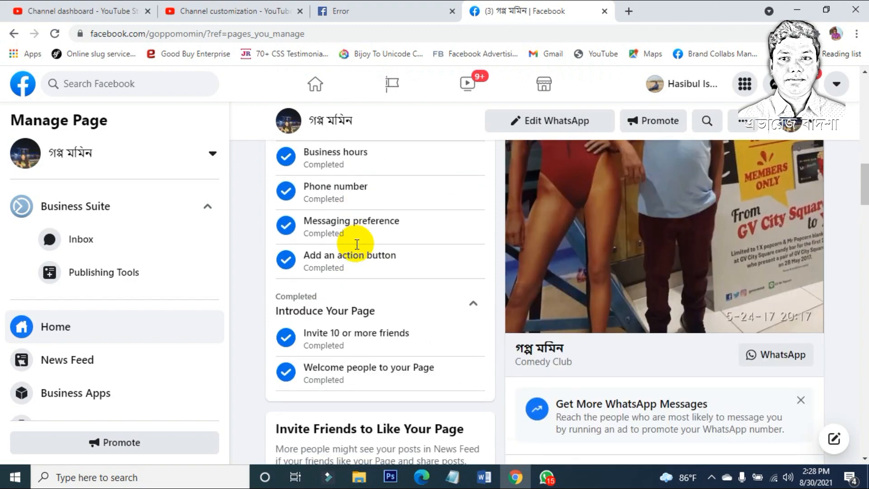
{"action": "scroll", "coordinate": [356, 243], "scroll_direction": "up", "scroll_amount": 8}
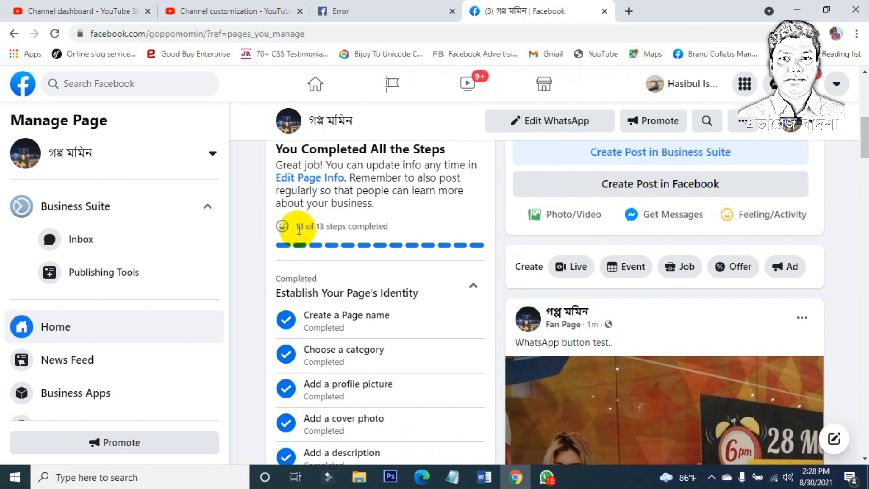
{"action": "left_click_drag", "start_coordinate": [294, 227], "coordinate": [419, 234]}
{"action": "left_click", "coordinate": [425, 235]}
{"action": "triple_click", "coordinate": [425, 234]}
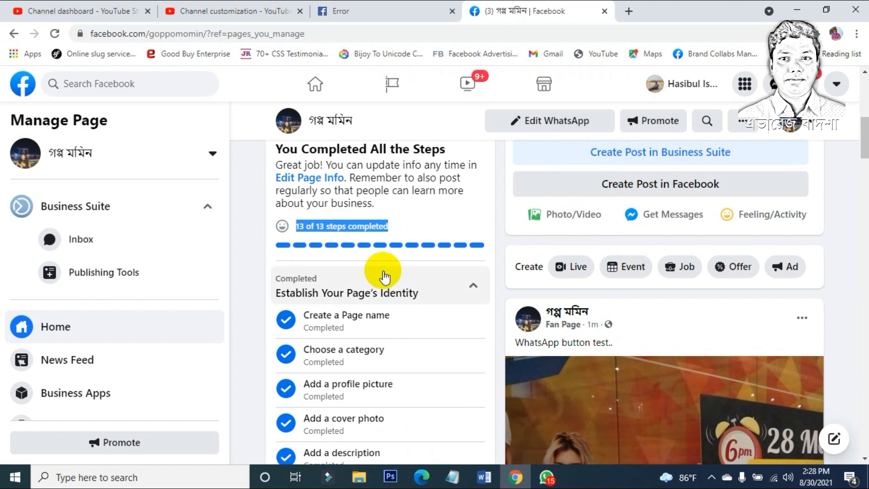
{"action": "scroll", "coordinate": [383, 276], "scroll_direction": "down", "scroll_amount": 5}
{"action": "scroll", "coordinate": [379, 276], "scroll_direction": "down", "scroll_amount": 5}
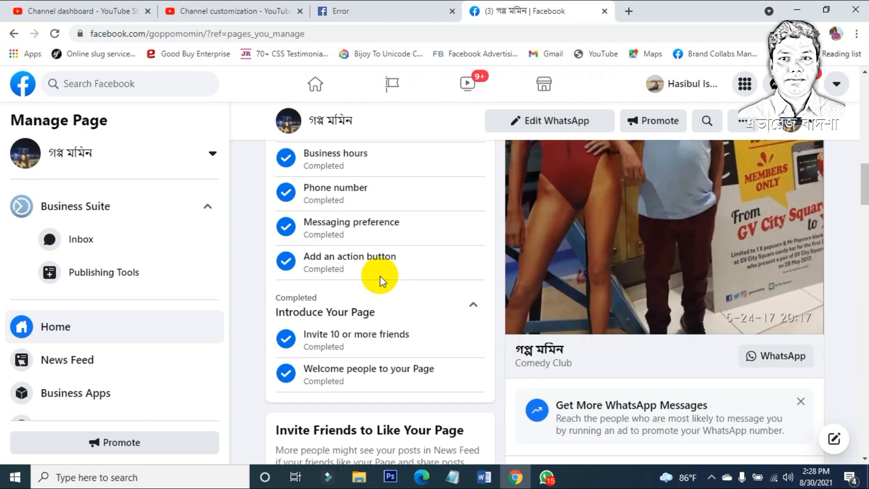
{"action": "scroll", "coordinate": [379, 276], "scroll_direction": "down", "scroll_amount": 7}
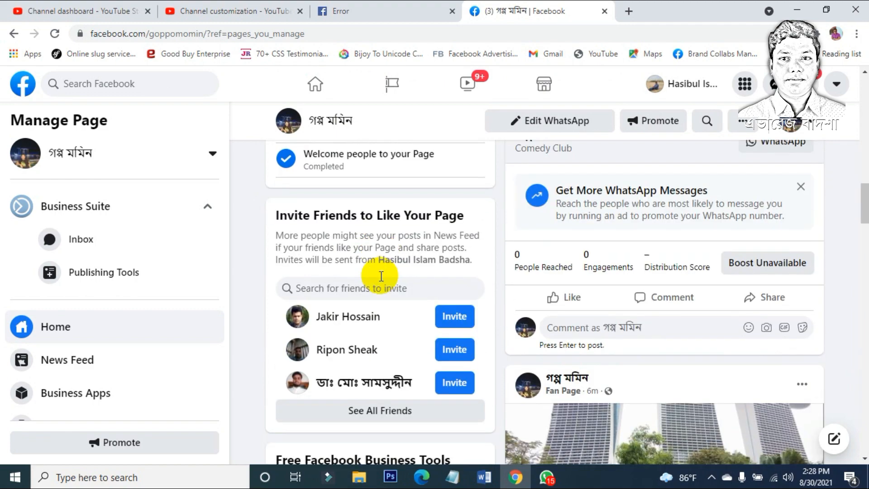
{"action": "scroll", "coordinate": [381, 280], "scroll_direction": "down", "scroll_amount": 4}
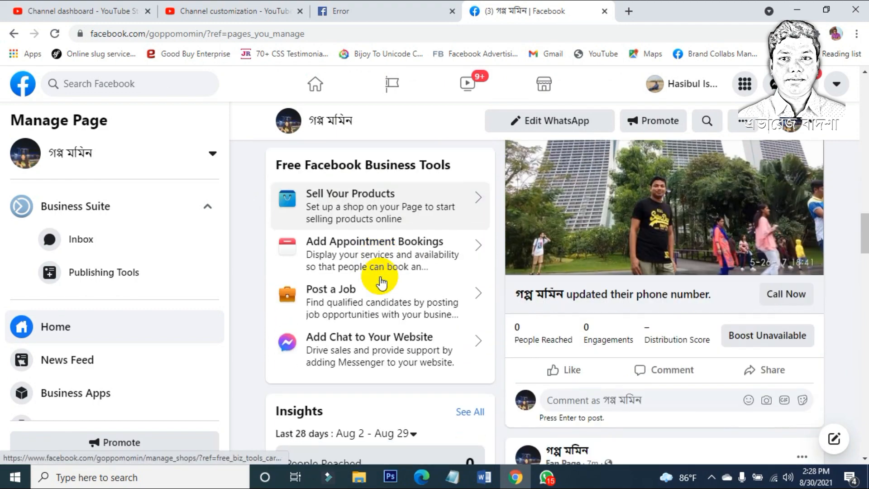
{"action": "scroll", "coordinate": [381, 281], "scroll_direction": "down", "scroll_amount": 6}
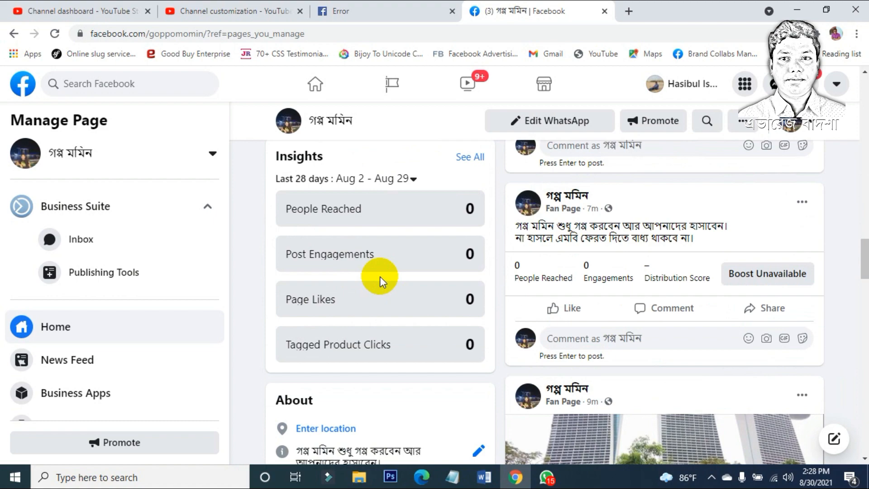
{"action": "scroll", "coordinate": [380, 280], "scroll_direction": "down", "scroll_amount": 11}
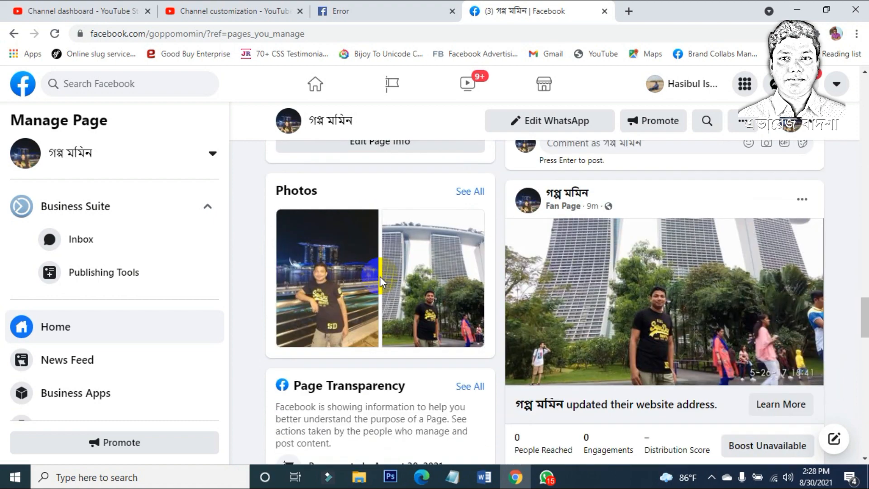
{"action": "scroll", "coordinate": [379, 276], "scroll_direction": "down", "scroll_amount": 3}
{"action": "scroll", "coordinate": [365, 343], "scroll_direction": "up", "scroll_amount": 8}
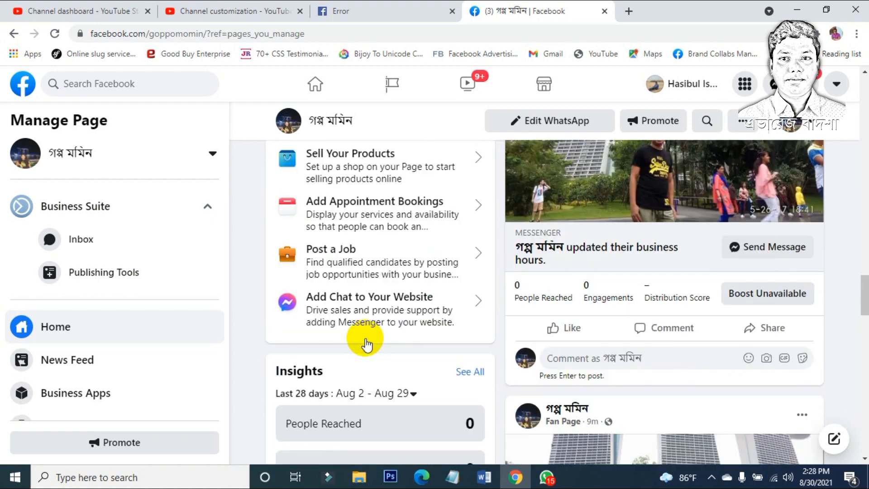
{"action": "scroll", "coordinate": [366, 339], "scroll_direction": "up", "scroll_amount": 10}
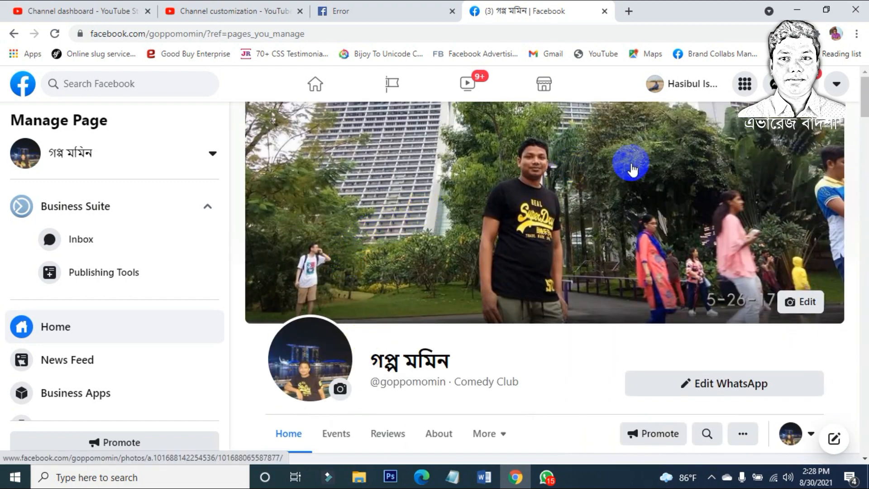
{"action": "scroll", "coordinate": [360, 232], "scroll_direction": "down", "scroll_amount": 4}
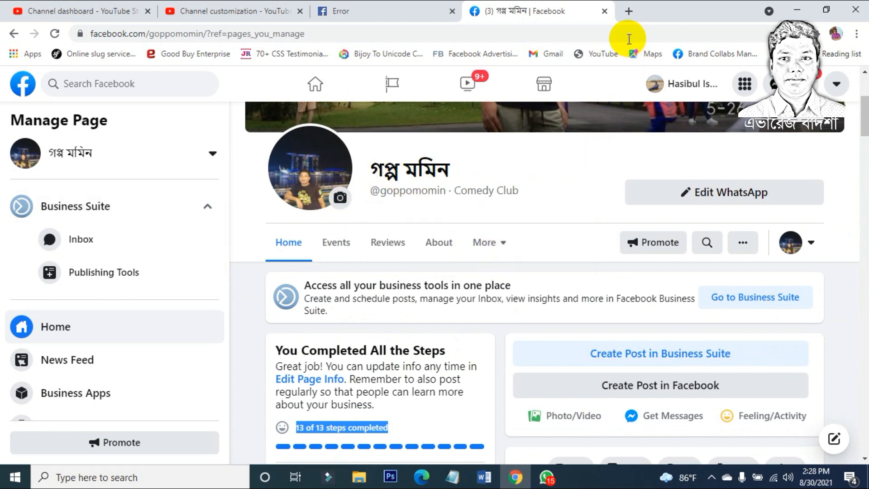
Step: Google 'facebook page cover' size (851px by 315px) and close the Facebook error tab
{"action": "left_click", "coordinate": [628, 11]}
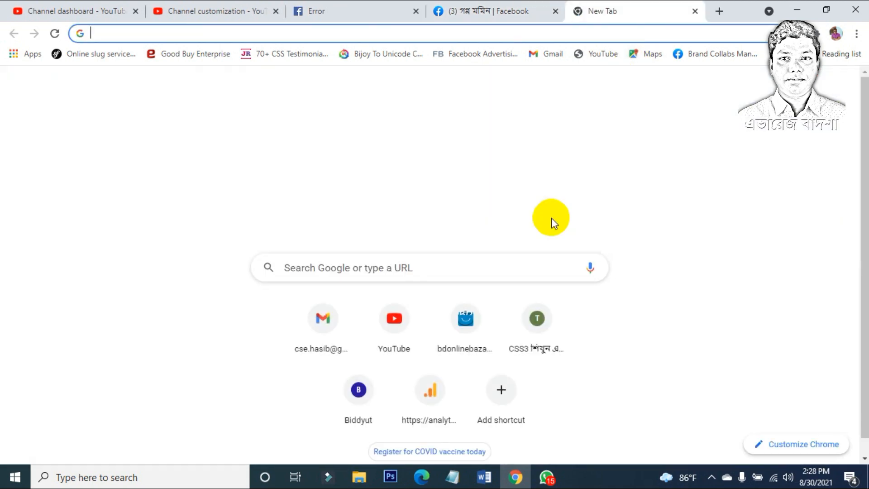
{"action": "type", "text": "facebook "}
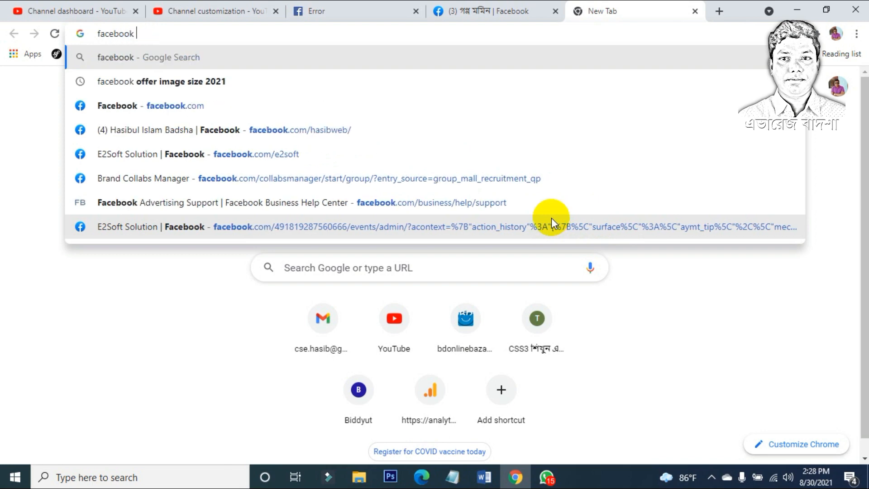
{"action": "type", "text": "page "}
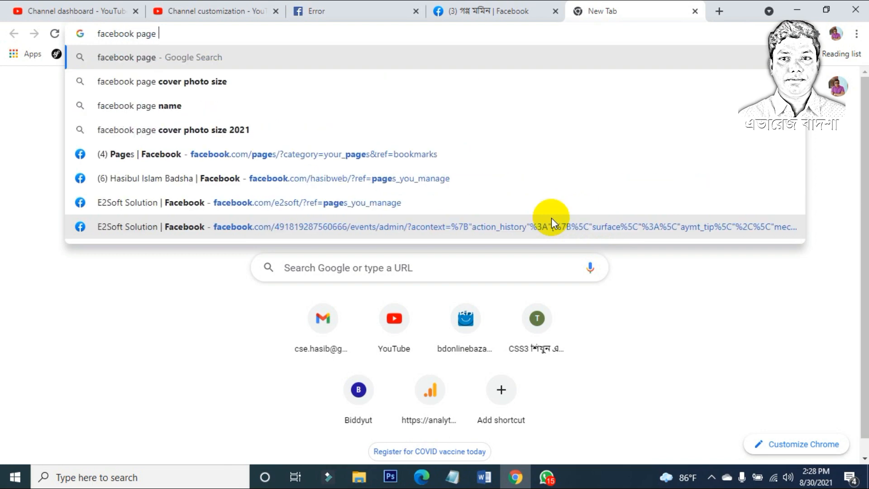
{"action": "type", "text": "cover"}
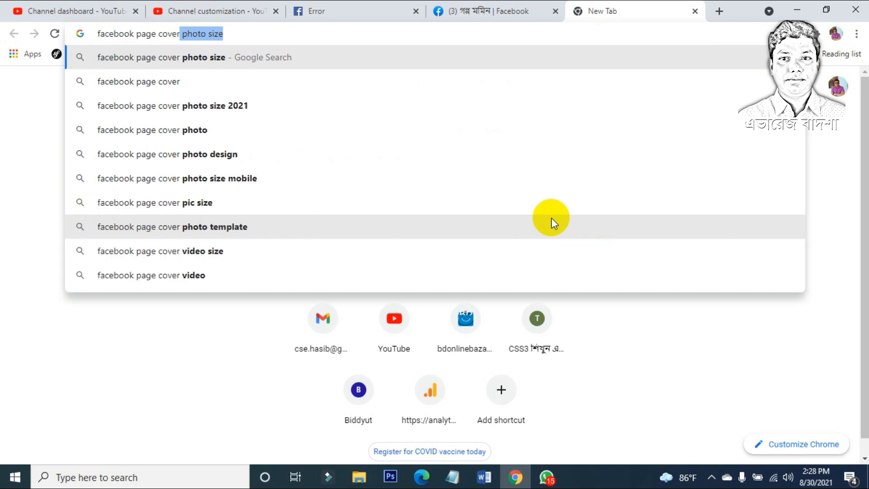
{"action": "left_click", "coordinate": [297, 59]}
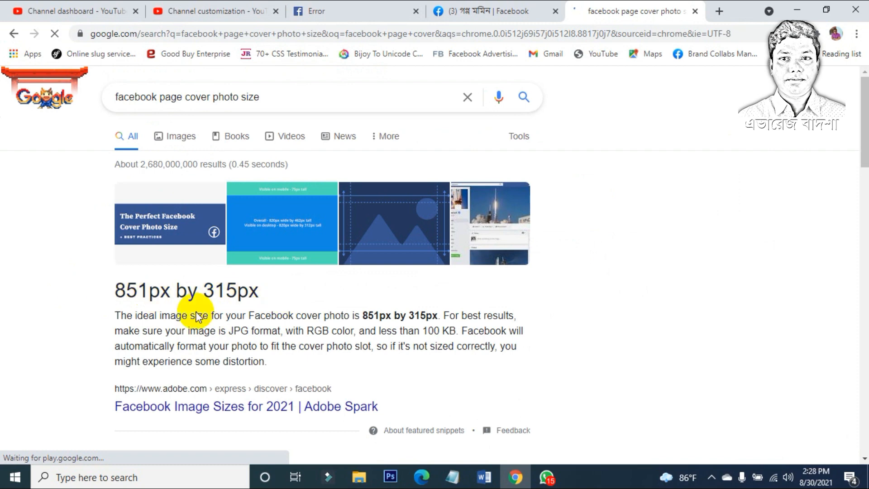
{"action": "left_click_drag", "start_coordinate": [198, 292], "coordinate": [115, 292]}
{"action": "left_click", "coordinate": [360, 11]}
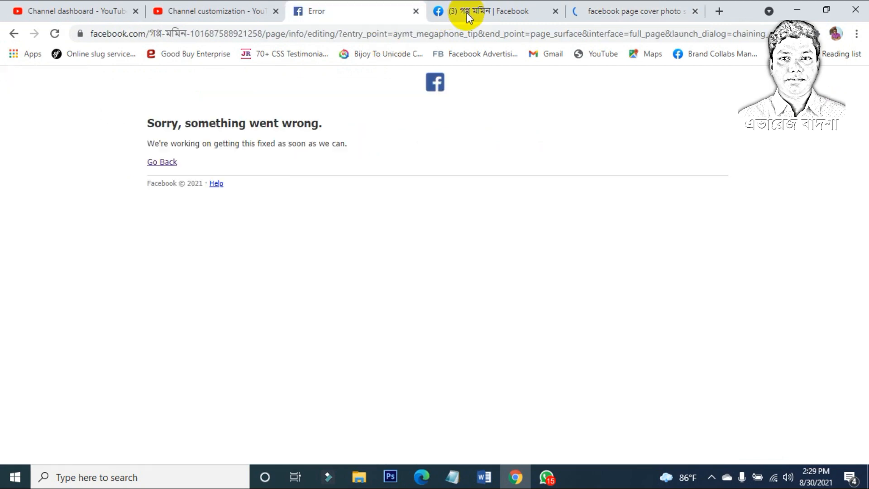
{"action": "left_click", "coordinate": [416, 11]}
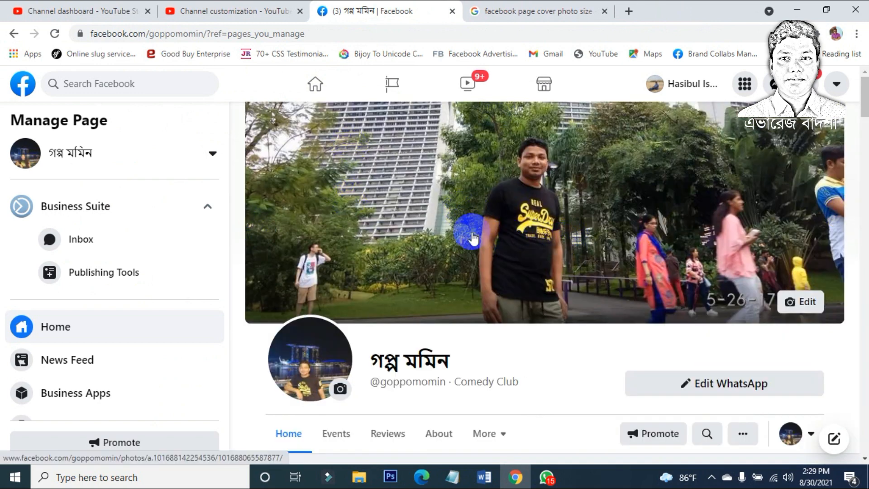
Step: Drag the cover photo down to show more of the tall building and save it
{"action": "left_click", "coordinate": [789, 302]}
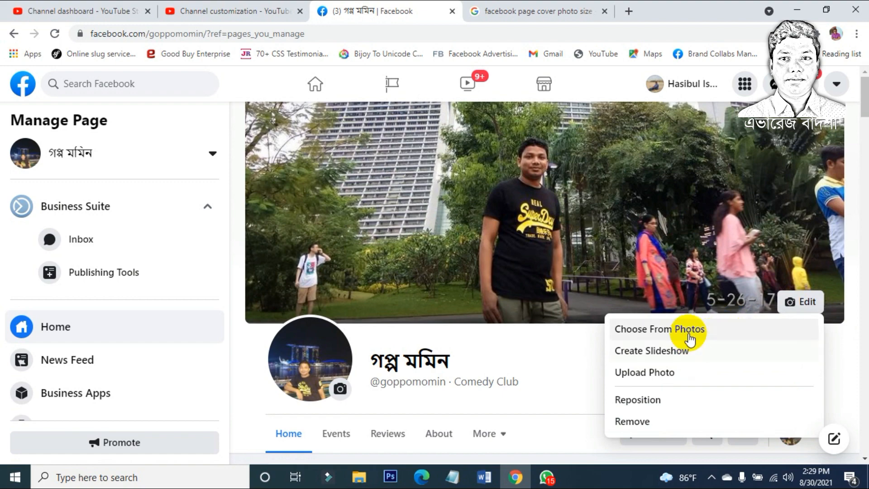
{"action": "left_click_drag", "start_coordinate": [567, 234], "coordinate": [587, 332]}
{"action": "mouse_move", "coordinate": [588, 267]}
{"action": "left_mouse_down"}
{"action": "mouse_move", "coordinate": [596, 276]}
{"action": "mouse_move", "coordinate": [584, 268]}
{"action": "left_mouse_up"}
{"action": "key", "text": "ctrl+Tab"}
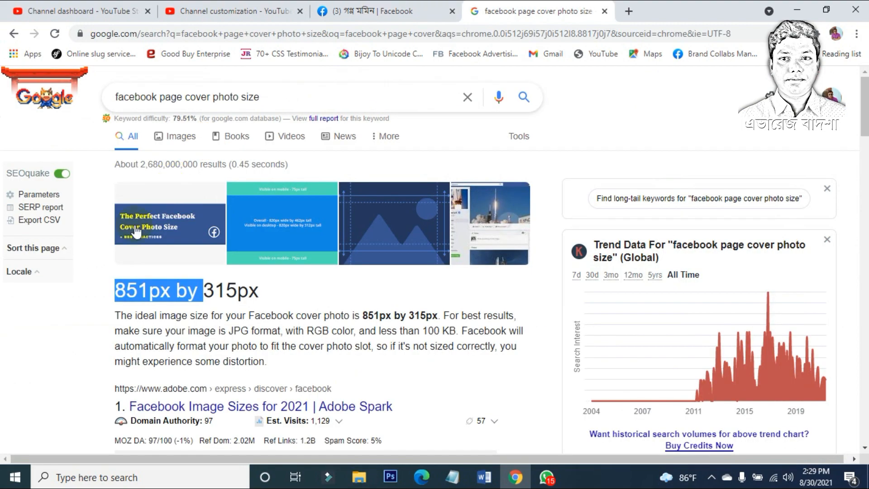
{"action": "left_click", "coordinate": [382, 11]}
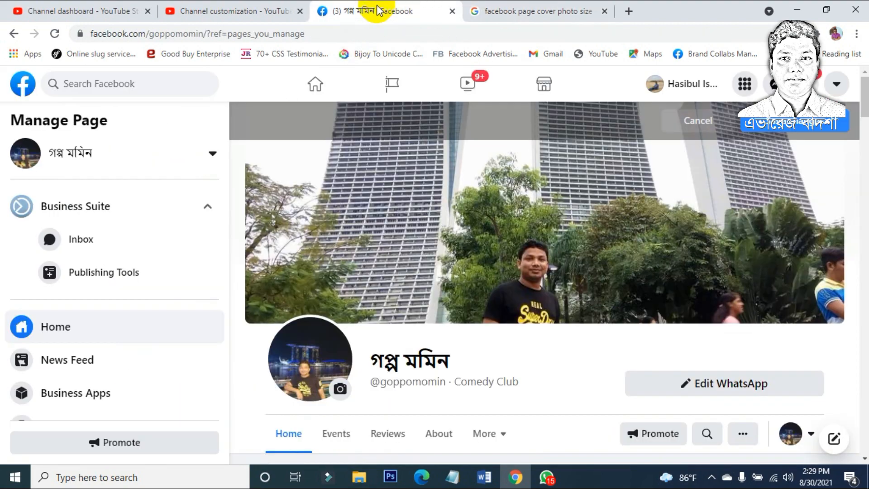
{"action": "left_click", "coordinate": [809, 129]}
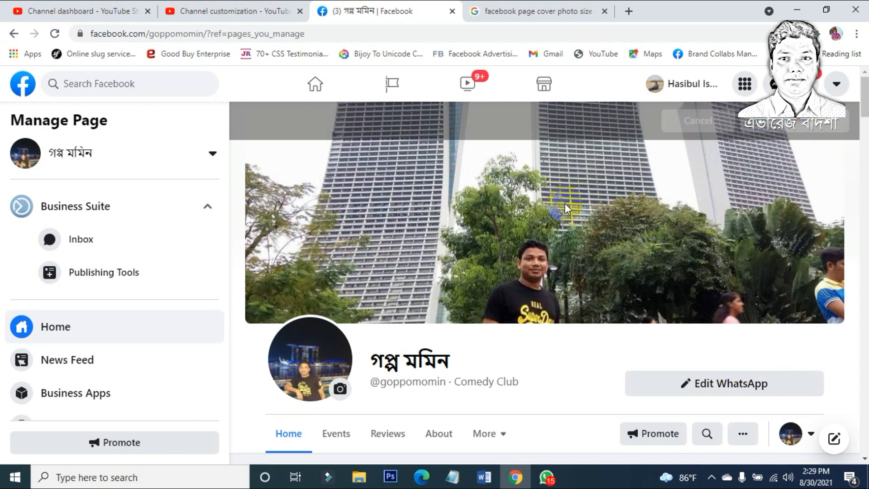
Step: Scroll down and back up to review the updated গল্প মমিন Page
{"action": "scroll", "coordinate": [565, 203], "scroll_direction": "down", "scroll_amount": 4}
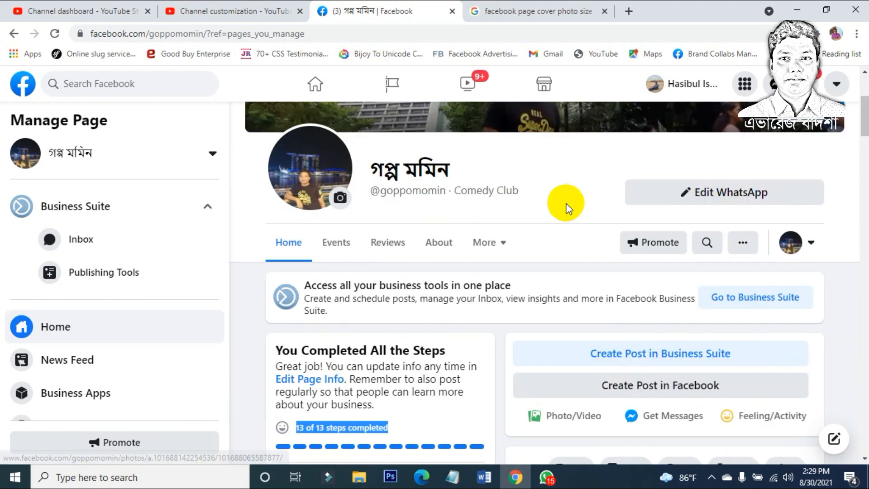
{"action": "scroll", "coordinate": [566, 207], "scroll_direction": "down", "scroll_amount": 15}
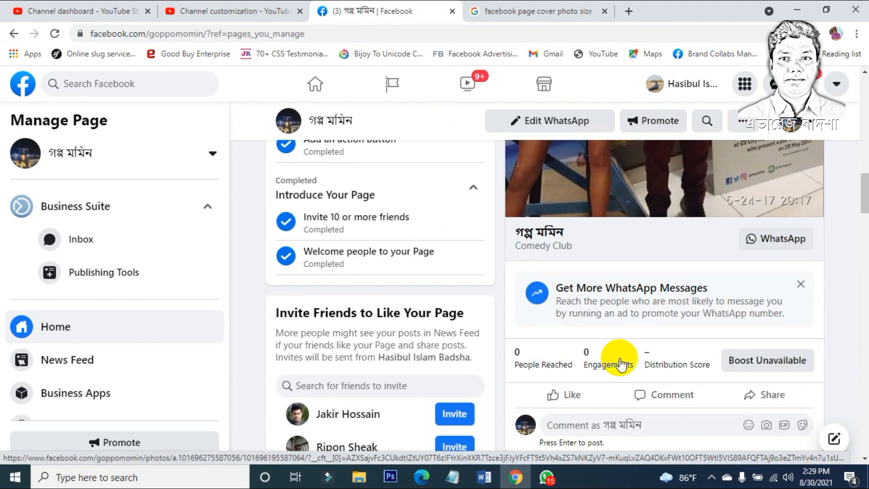
{"action": "scroll", "coordinate": [646, 316], "scroll_direction": "down", "scroll_amount": 4}
{"action": "scroll", "coordinate": [645, 321], "scroll_direction": "down", "scroll_amount": 20}
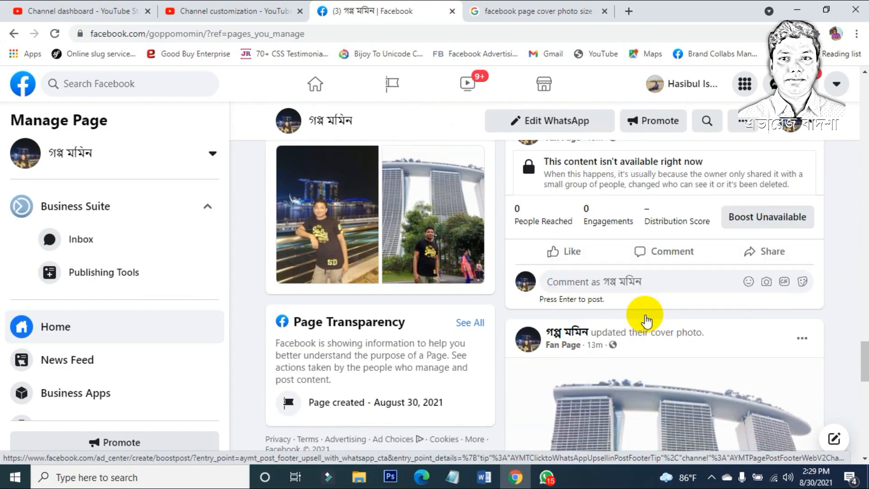
{"action": "scroll", "coordinate": [646, 320], "scroll_direction": "up", "scroll_amount": 15}
{"action": "scroll", "coordinate": [644, 314], "scroll_direction": "up", "scroll_amount": 10}
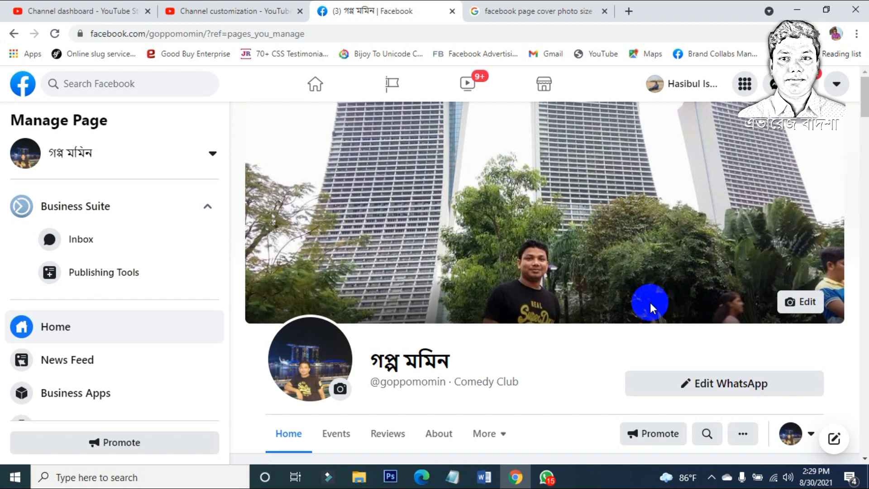
{"action": "scroll", "coordinate": [650, 302], "scroll_direction": "down", "scroll_amount": 10}
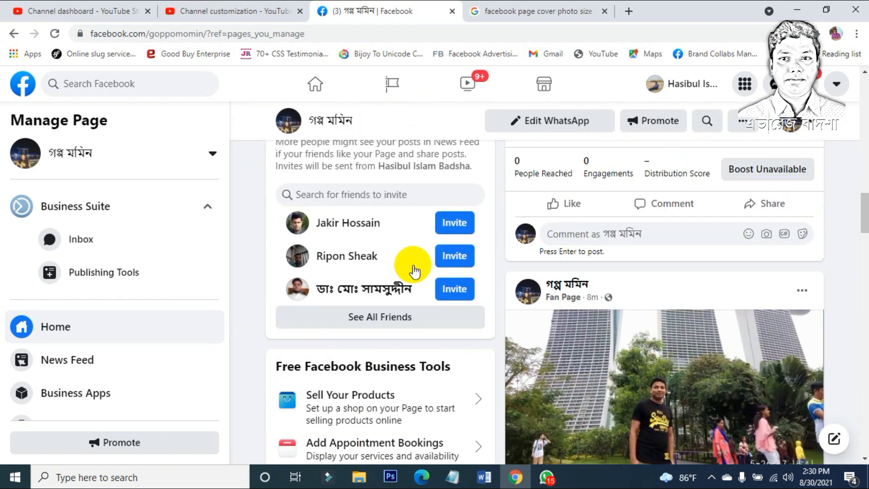
{"action": "left_click", "coordinate": [361, 319]}
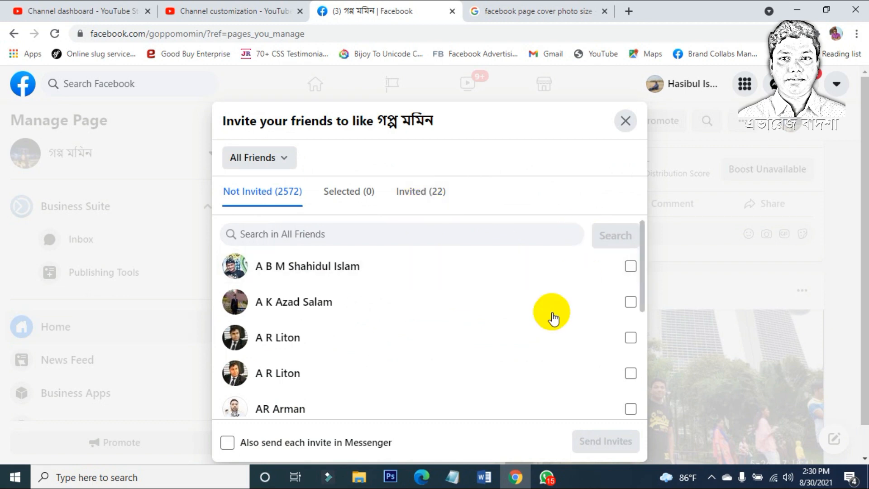
{"action": "scroll", "coordinate": [498, 313], "scroll_direction": "down", "scroll_amount": 5}
{"action": "scroll", "coordinate": [523, 355], "scroll_direction": "down", "scroll_amount": 5}
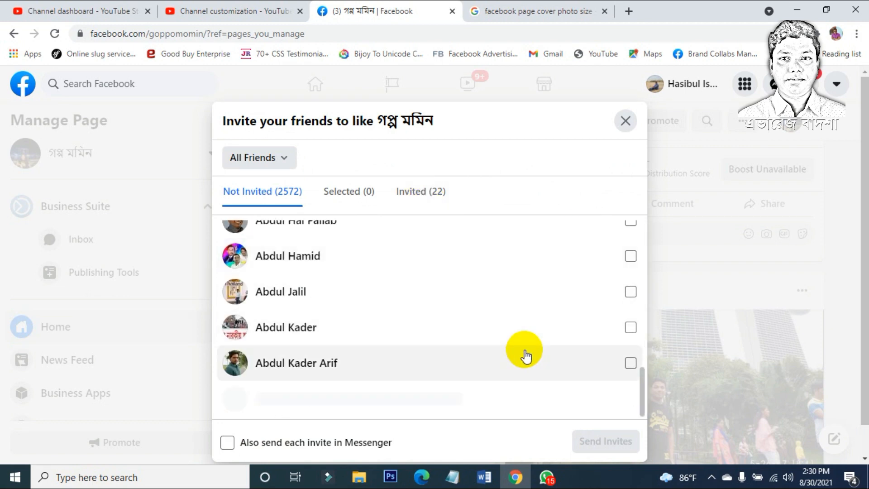
{"action": "left_click", "coordinate": [628, 121]}
{"action": "scroll", "coordinate": [401, 283], "scroll_direction": "down", "scroll_amount": 5}
{"action": "scroll", "coordinate": [405, 286], "scroll_direction": "up", "scroll_amount": 6}
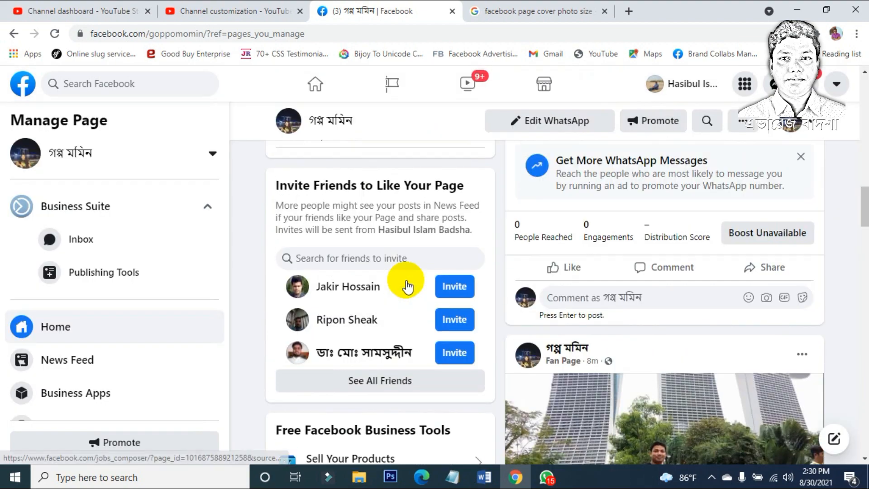
{"action": "scroll", "coordinate": [407, 285], "scroll_direction": "up", "scroll_amount": 8}
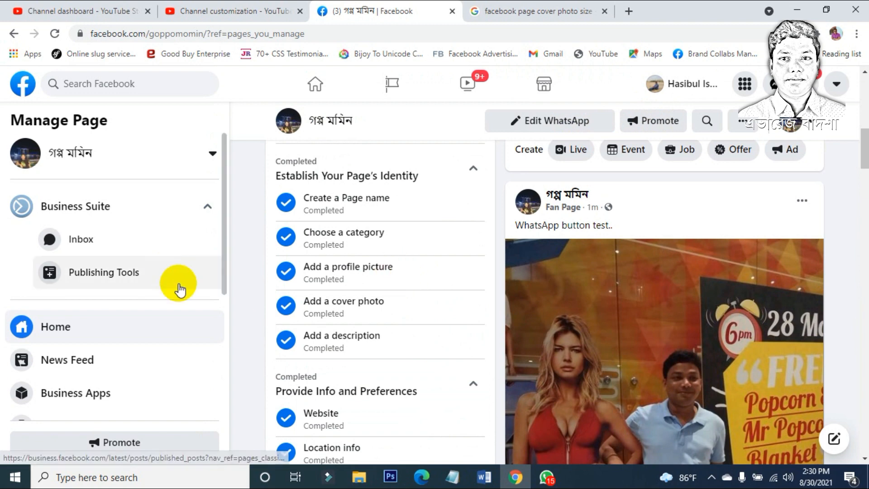
{"action": "scroll", "coordinate": [251, 329], "scroll_direction": "up", "scroll_amount": 10}
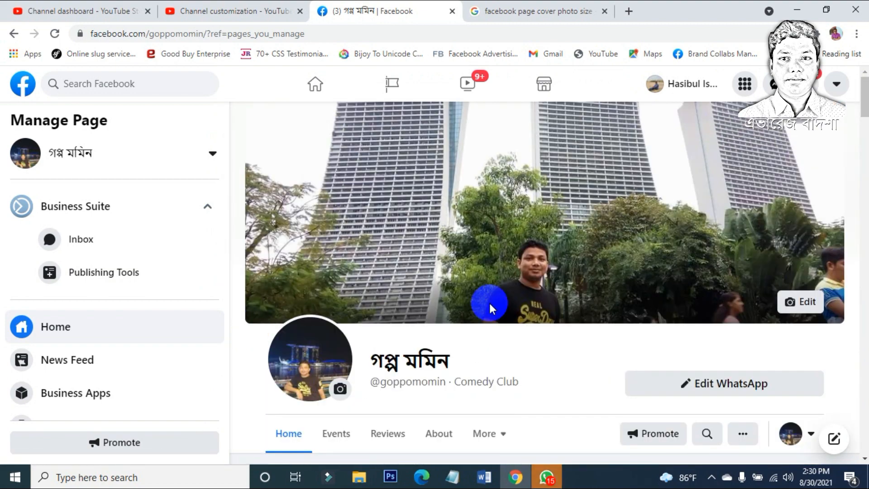